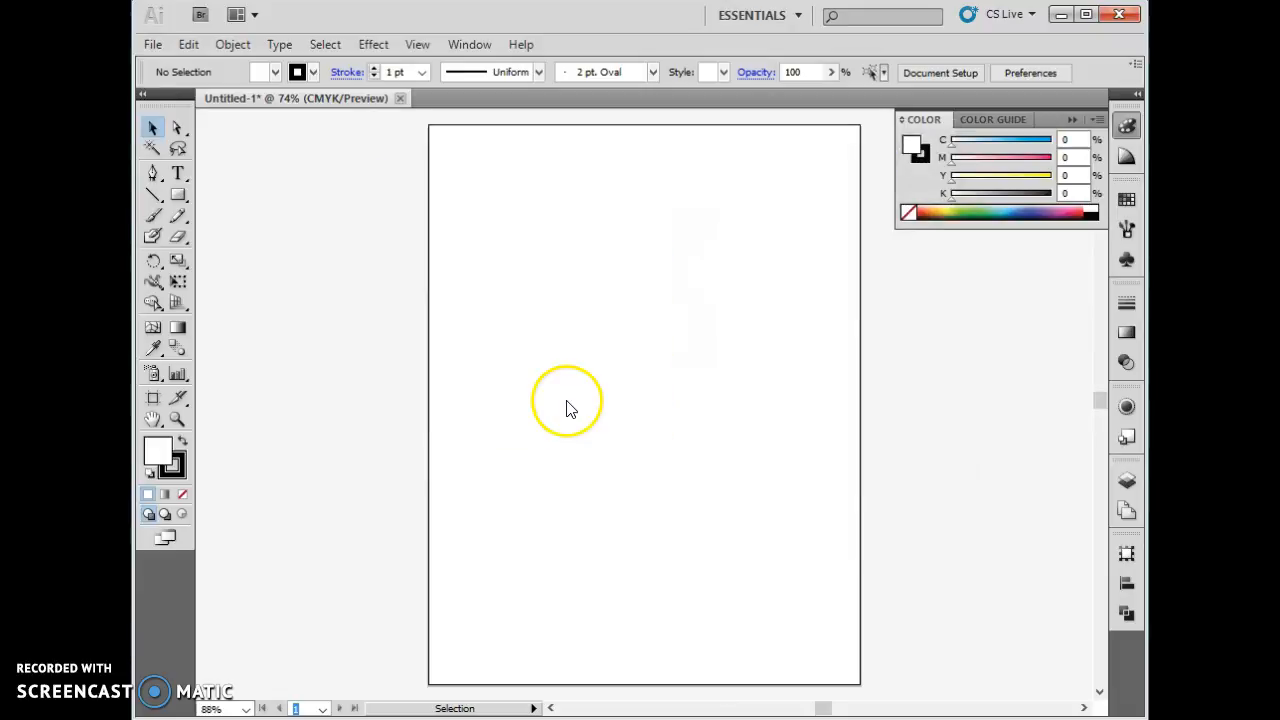
# Step: Place the image IMG_0469.JPG from the Pictures folder into the document, sorting the files by date modified to find it
pyautogui.click(148, 45)
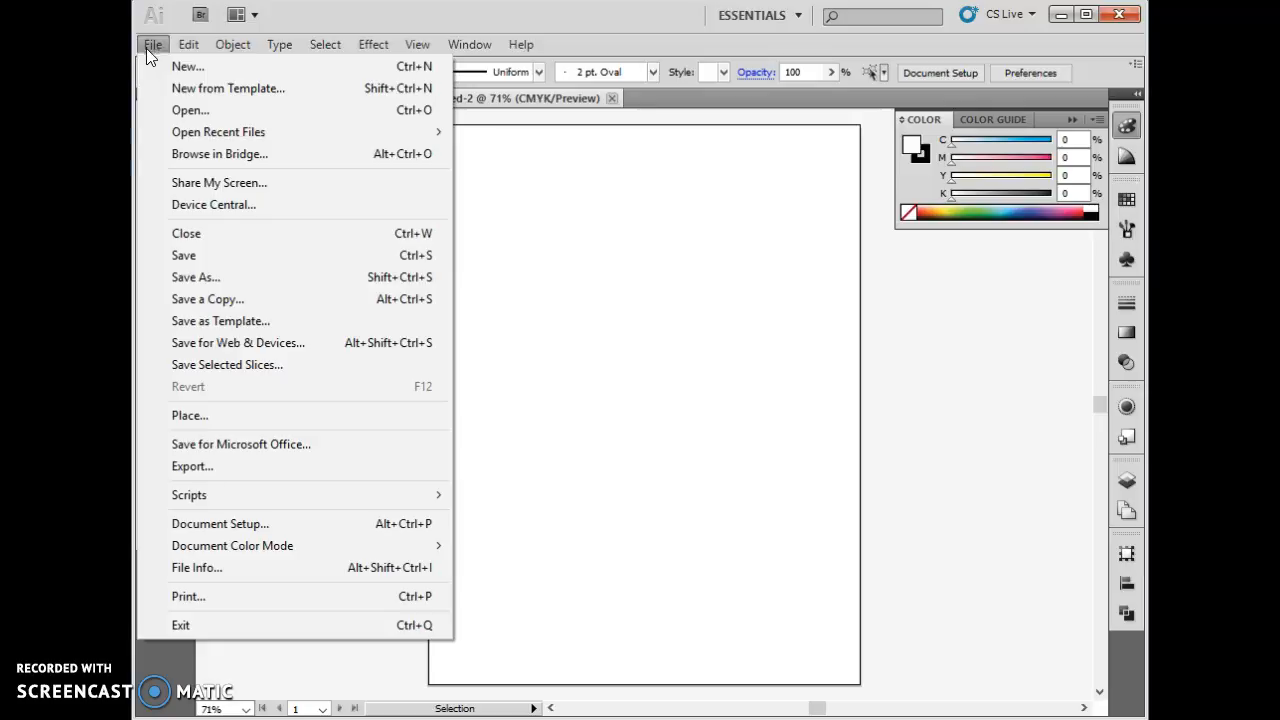
pyautogui.click(201, 419)
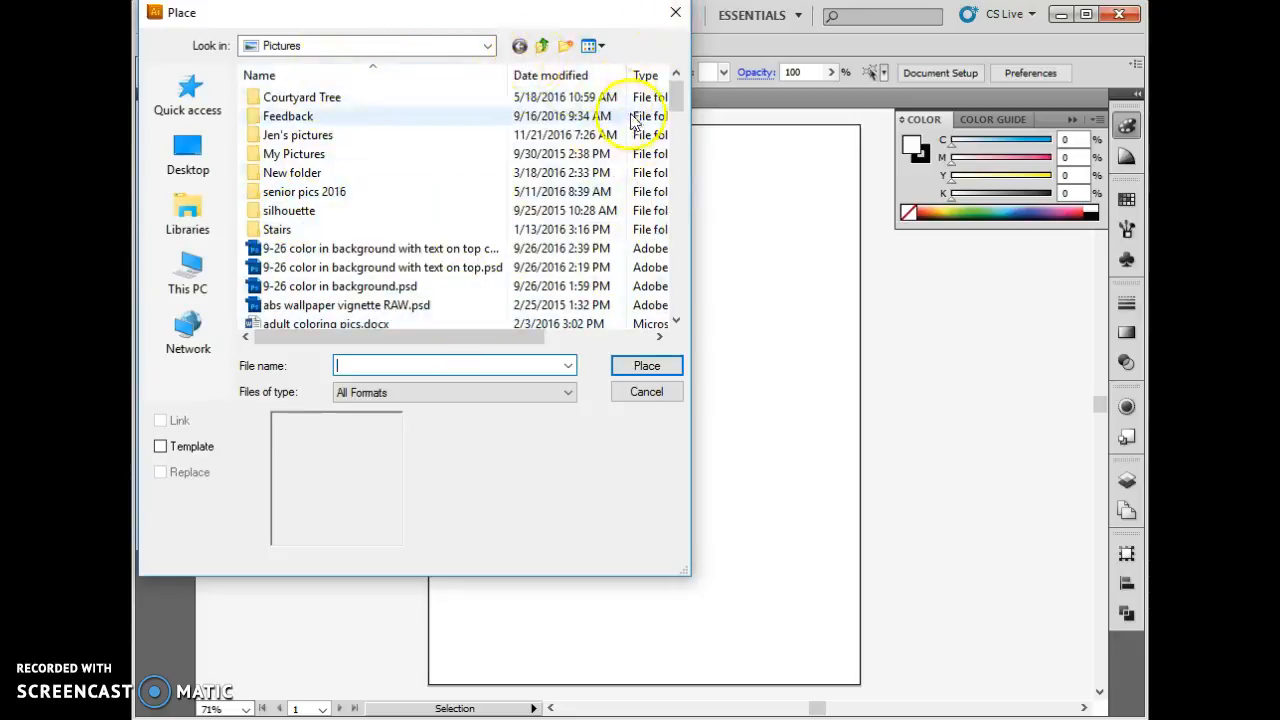
pyautogui.click(536, 75)
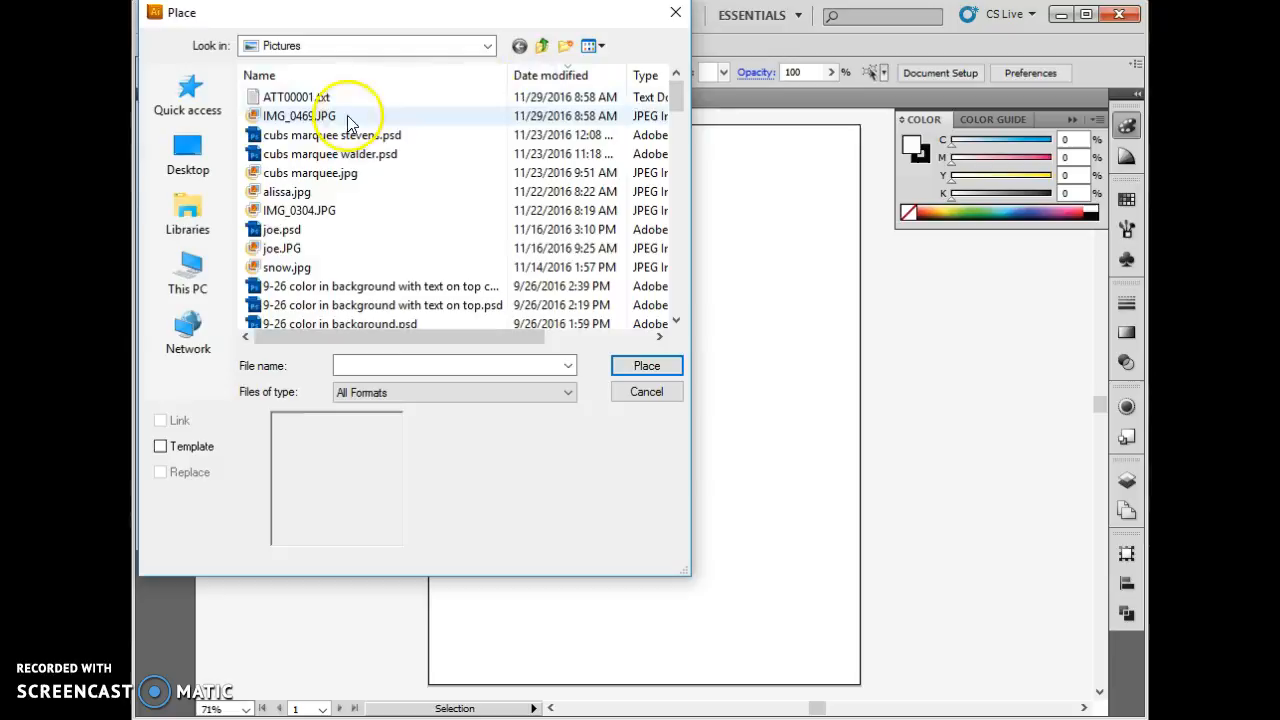
pyautogui.click(300, 116)
pyautogui.click(644, 366)
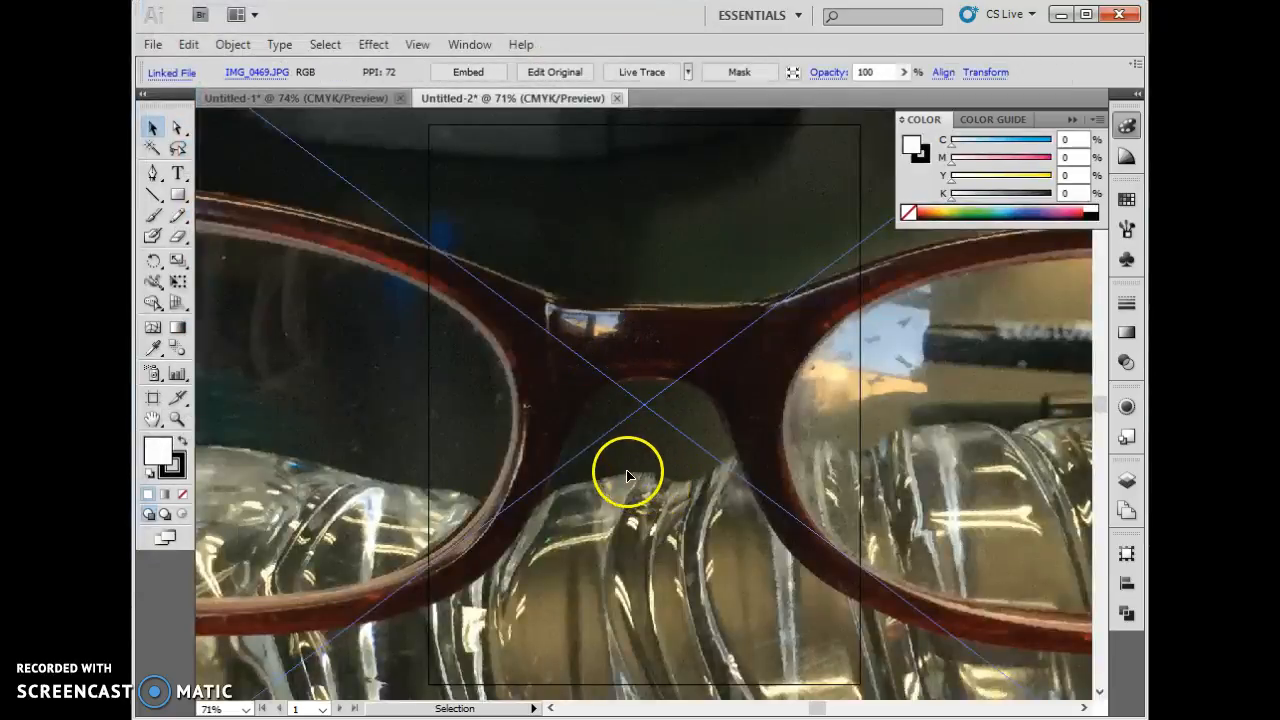
# Step: Scale the placed glasses photo down to roughly a quarter of its original size
pyautogui.hotkey('ctrl', '-')
pyautogui.hotkey('ctrl', '-')
pyautogui.hotkey('ctrl', '-')
pyautogui.hotkey('ctrl', '-')
pyautogui.hotkey('ctrl', '-')
pyautogui.hotkey('ctrl', '-')
pyautogui.hotkey('ctrl', '-')
pyautogui.hotkey('ctrl', '-')
pyautogui.hotkey('ctrl', '-')
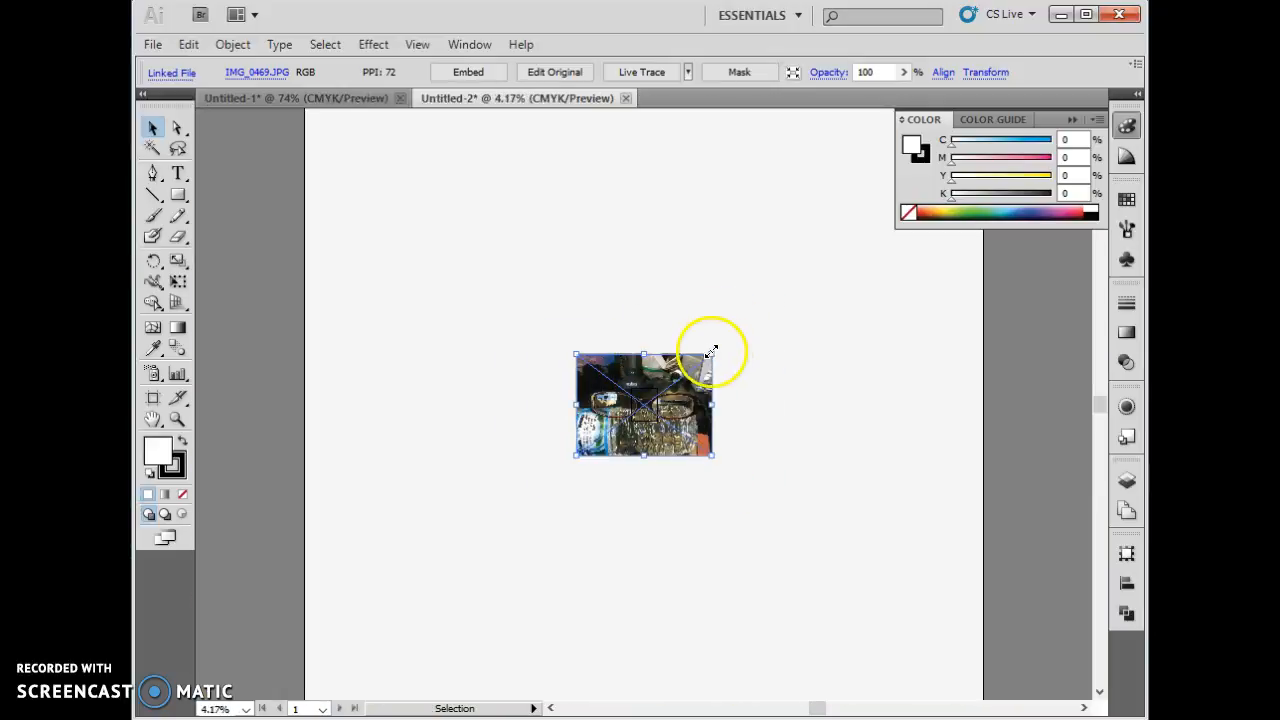
pyautogui.moveTo(711, 355); pyautogui.dragTo(631, 437)
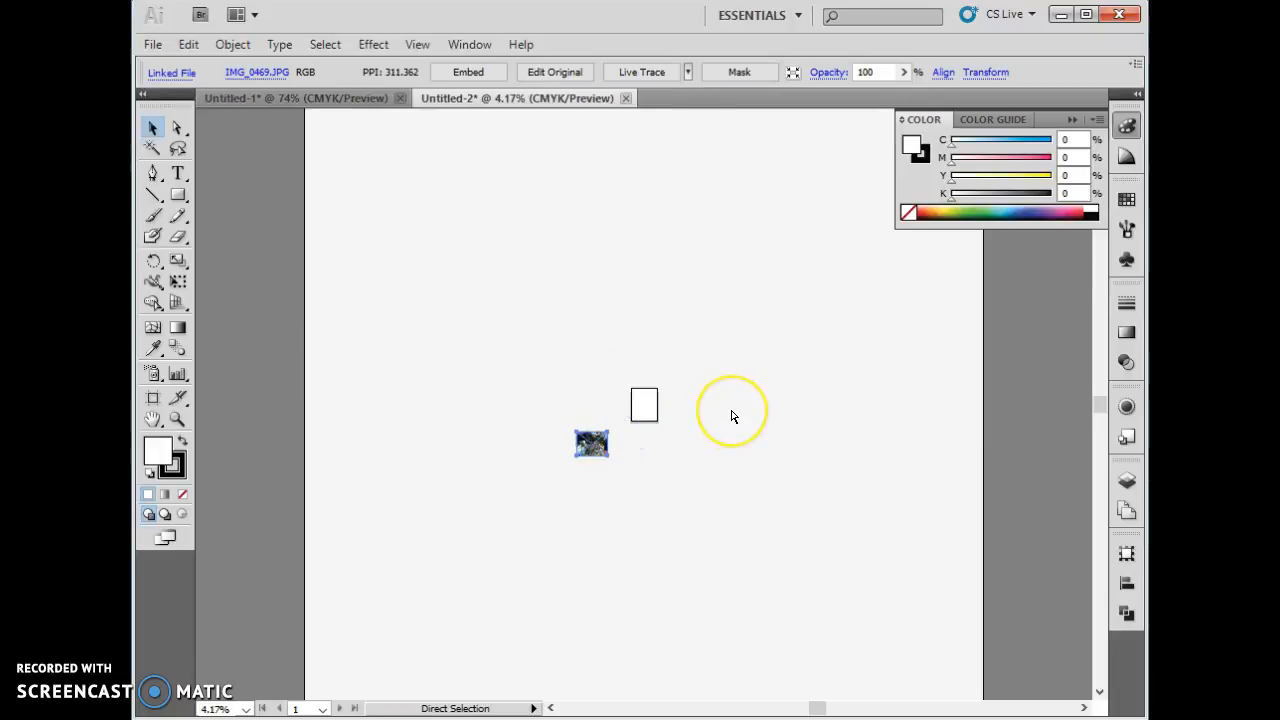
# Step: Move the photo onto the artboard, shrink it to fit within the upper half of the page, and deselect it
pyautogui.hotkey('ctrl', '+')
pyautogui.hotkey('ctrl', '+')
pyautogui.hotkey('ctrl', '+')
pyautogui.hotkey('ctrl', '+')
pyautogui.hotkey('ctrl', '+')
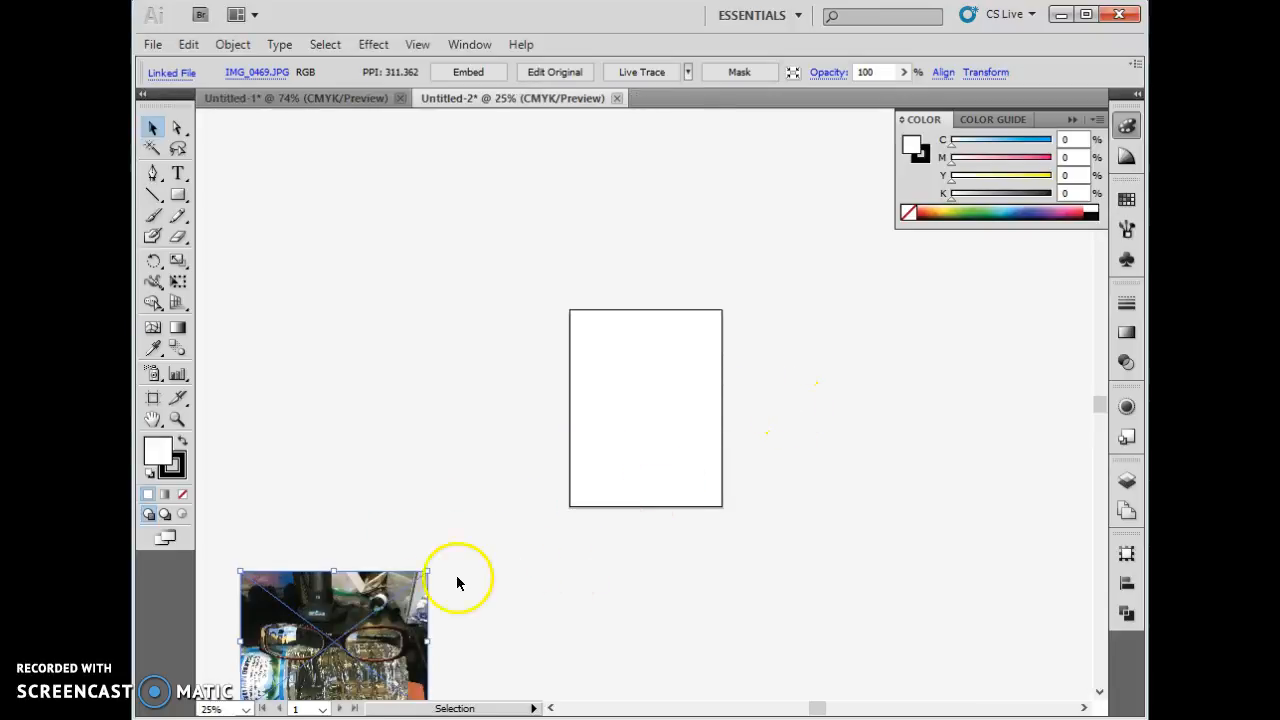
pyautogui.moveTo(385, 640); pyautogui.dragTo(686, 384)
pyautogui.moveTo(541, 313); pyautogui.dragTo(637, 338)
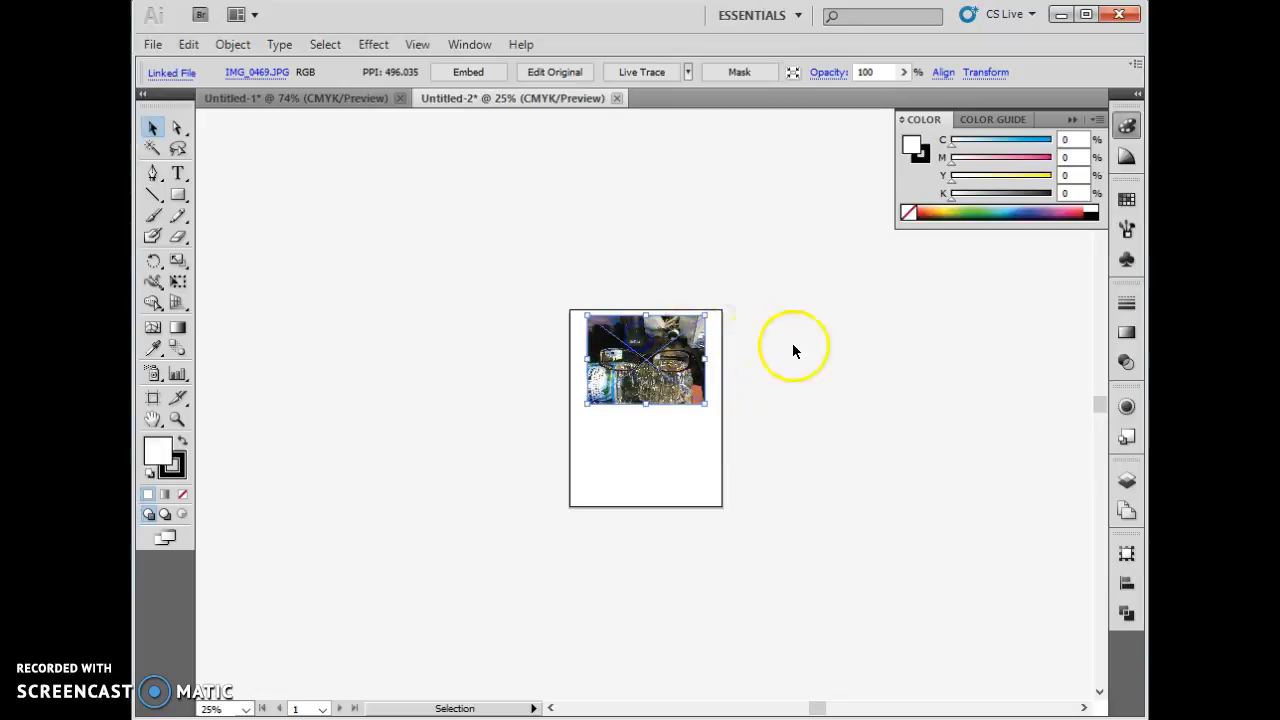
pyautogui.click(767, 334)
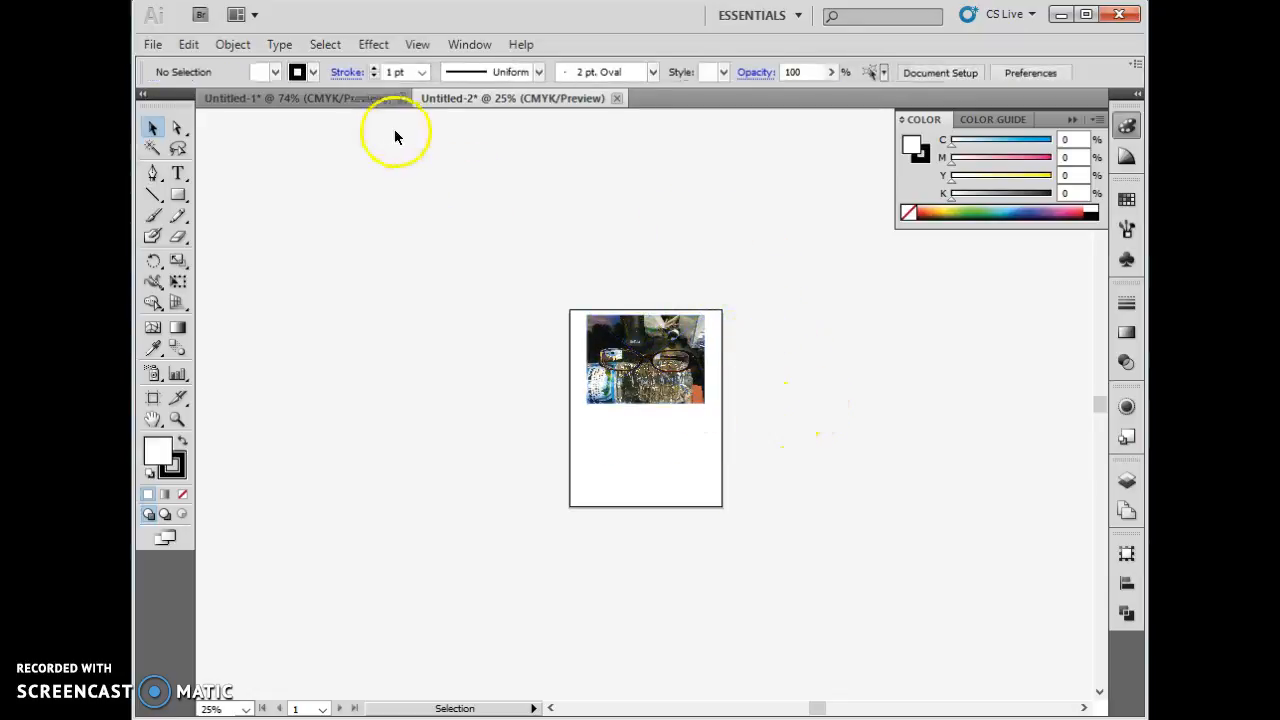
# Step: Switch to the Untitled-1 document and trace the upper edge of the glasses frame with the Pen tool, continuing around the outer right side
pyautogui.click(344, 99)
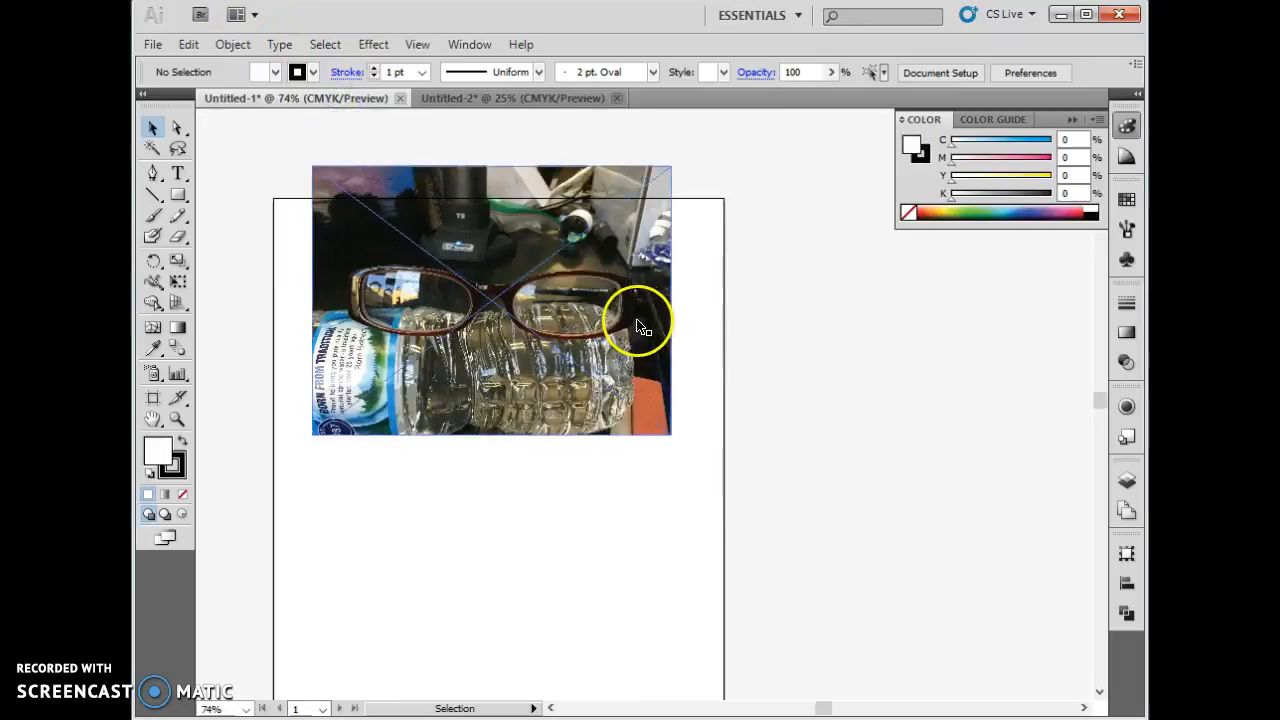
pyautogui.click(903, 414)
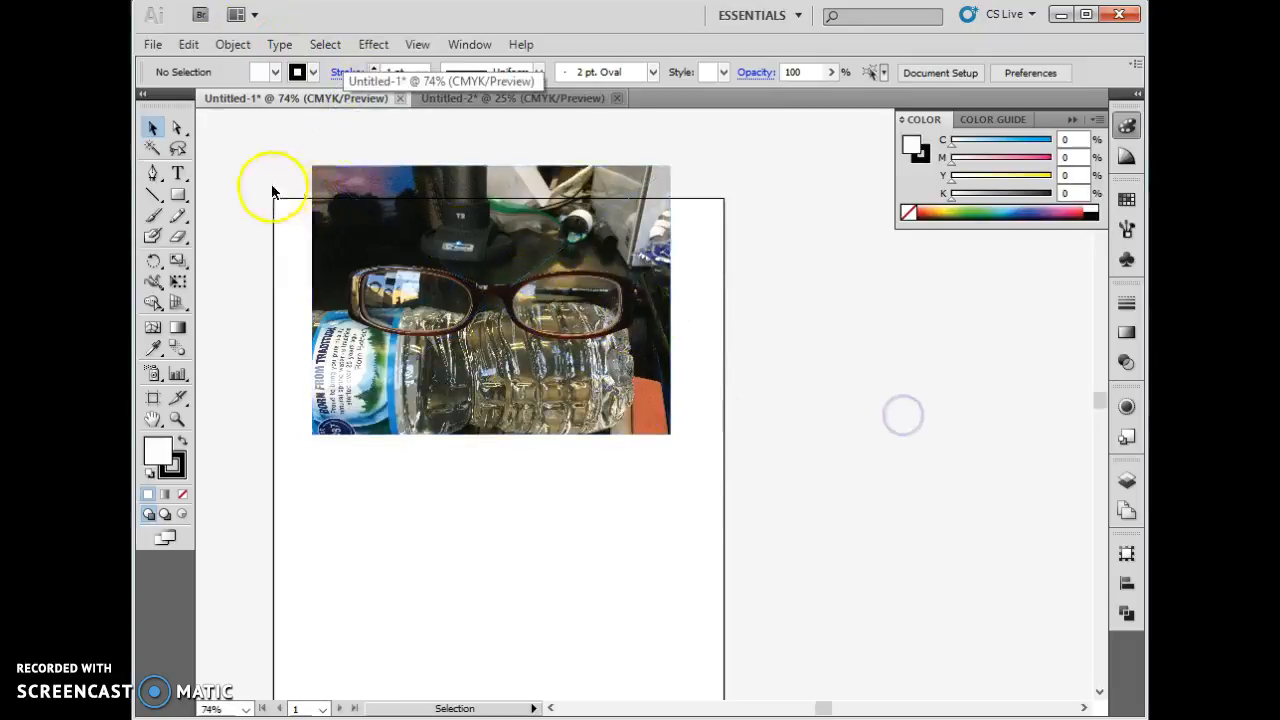
pyautogui.click(155, 174)
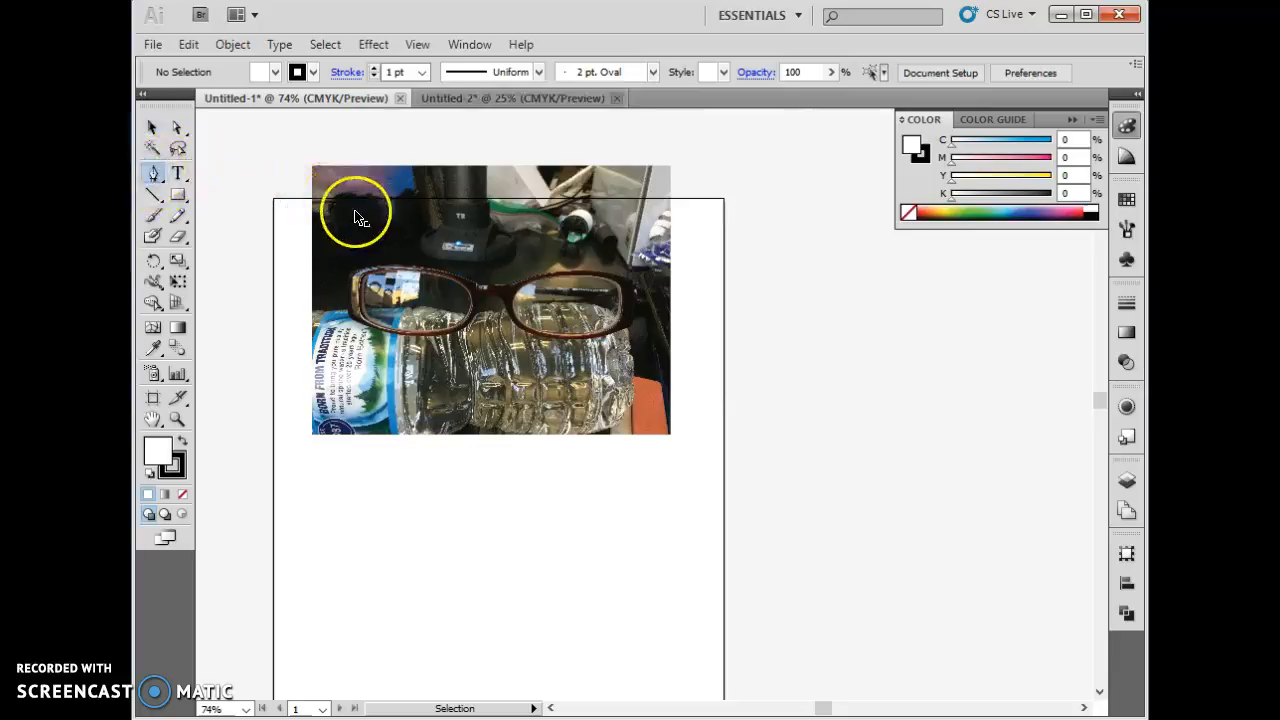
pyautogui.hotkey('ctrl', '=')
pyautogui.hotkey('ctrl', '=')
pyautogui.moveTo(795, 700)
pyautogui.mouseDown()
pyautogui.moveTo(820, 700)
pyautogui.moveTo(810, 707)
pyautogui.mouseUp()
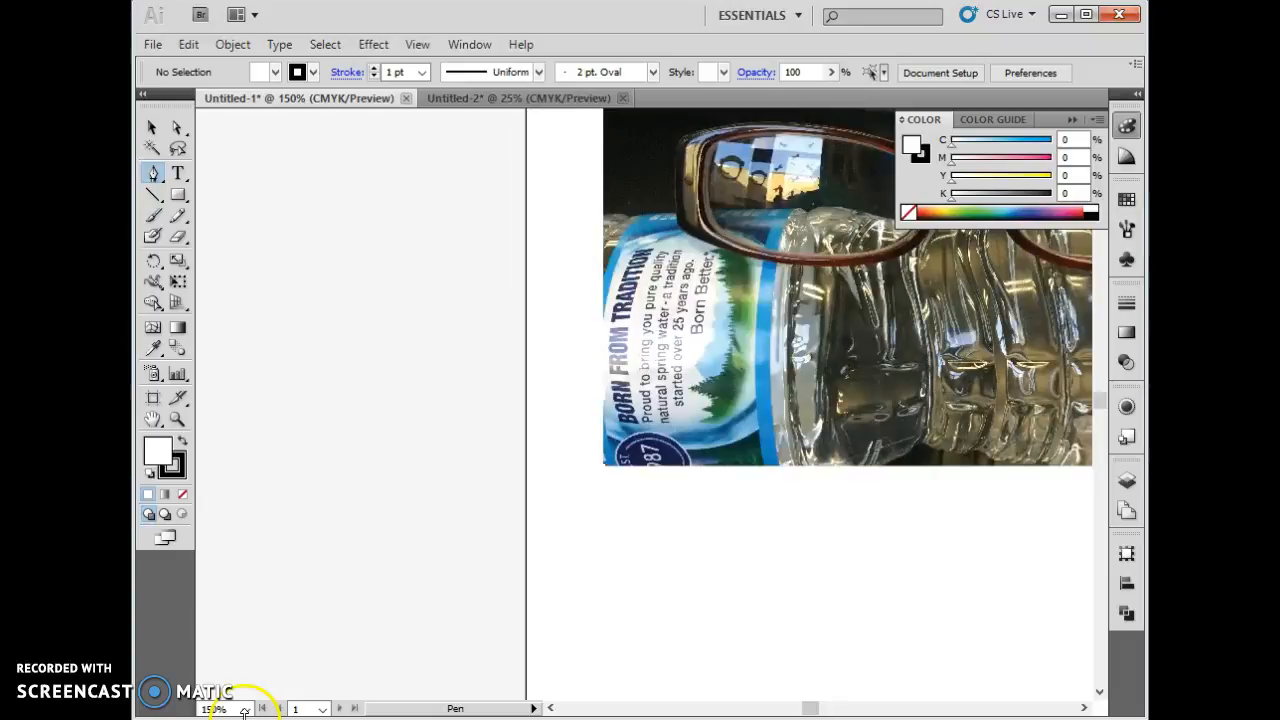
pyautogui.scroll(5, 727, 605)
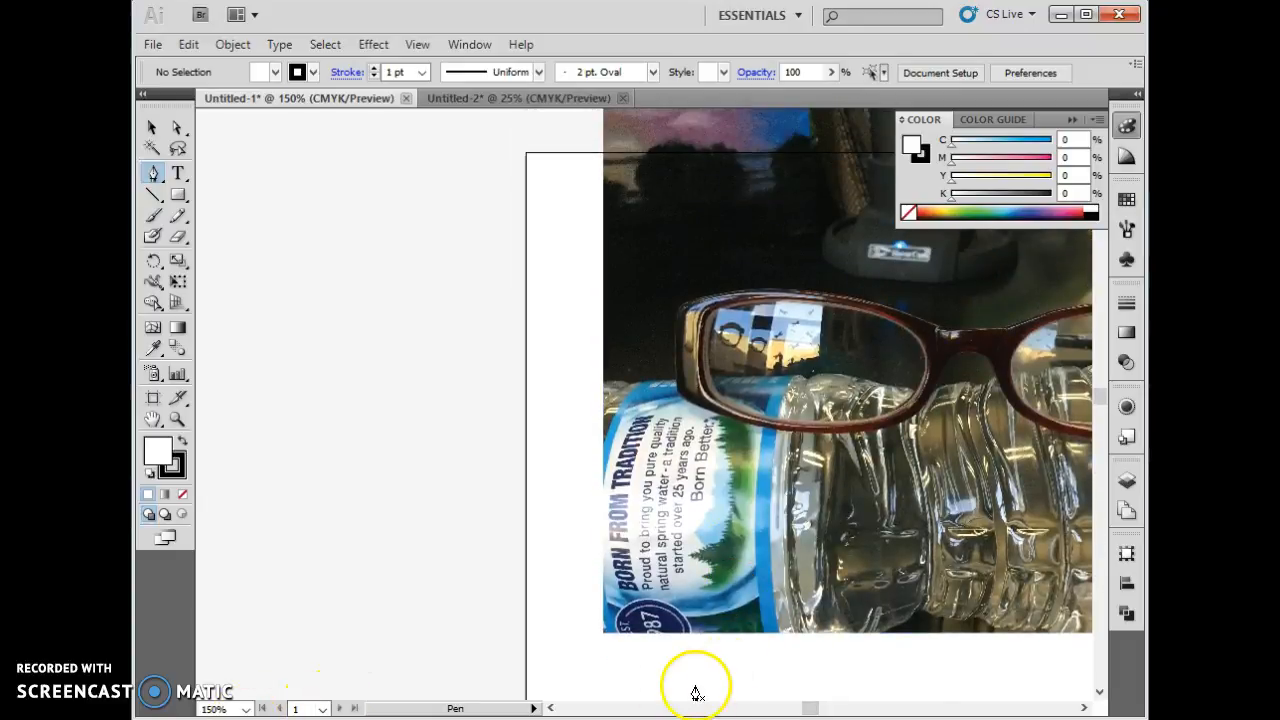
pyautogui.moveTo(818, 708); pyautogui.dragTo(824, 706)
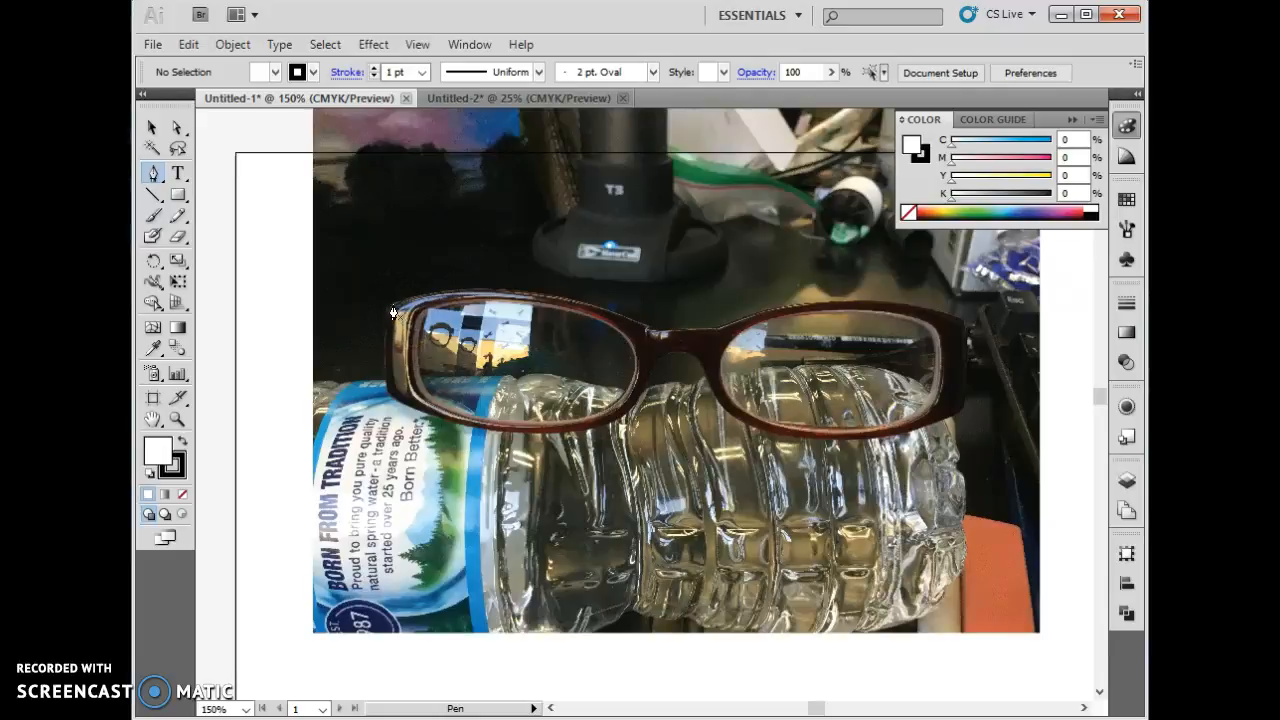
pyautogui.moveTo(395, 308); pyautogui.dragTo(515, 295)
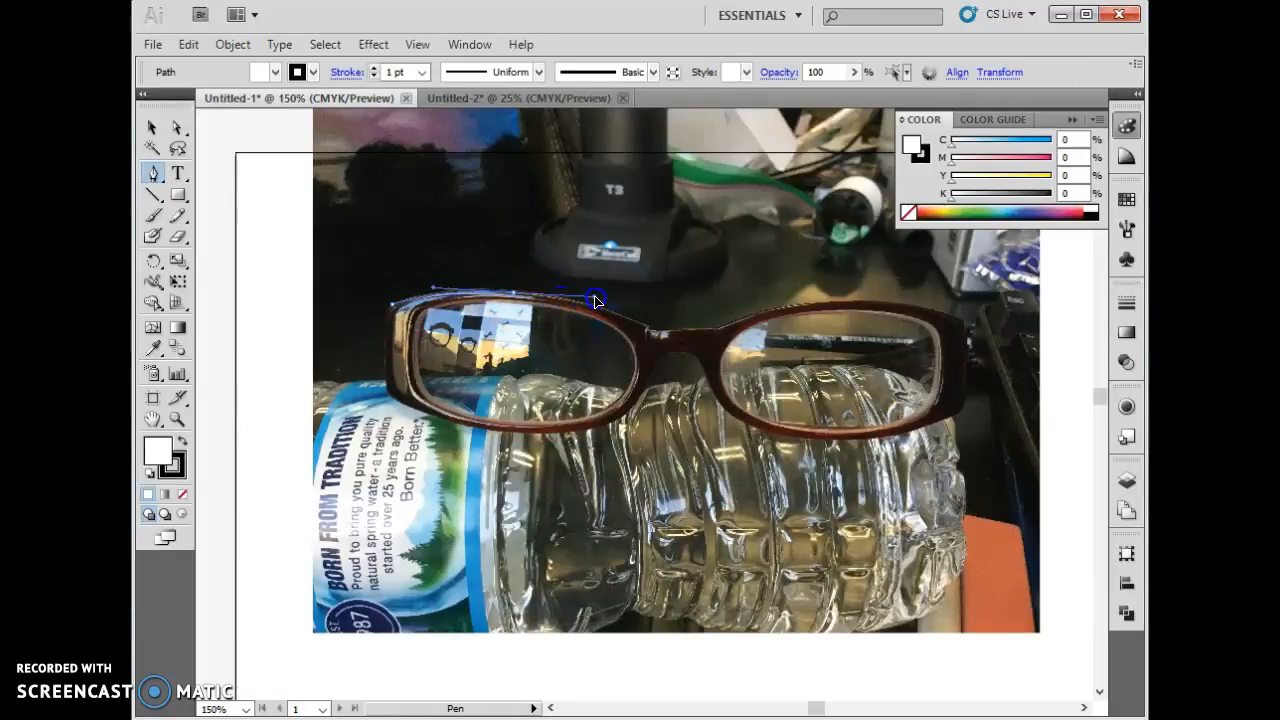
pyautogui.moveTo(652, 326); pyautogui.dragTo(716, 418)
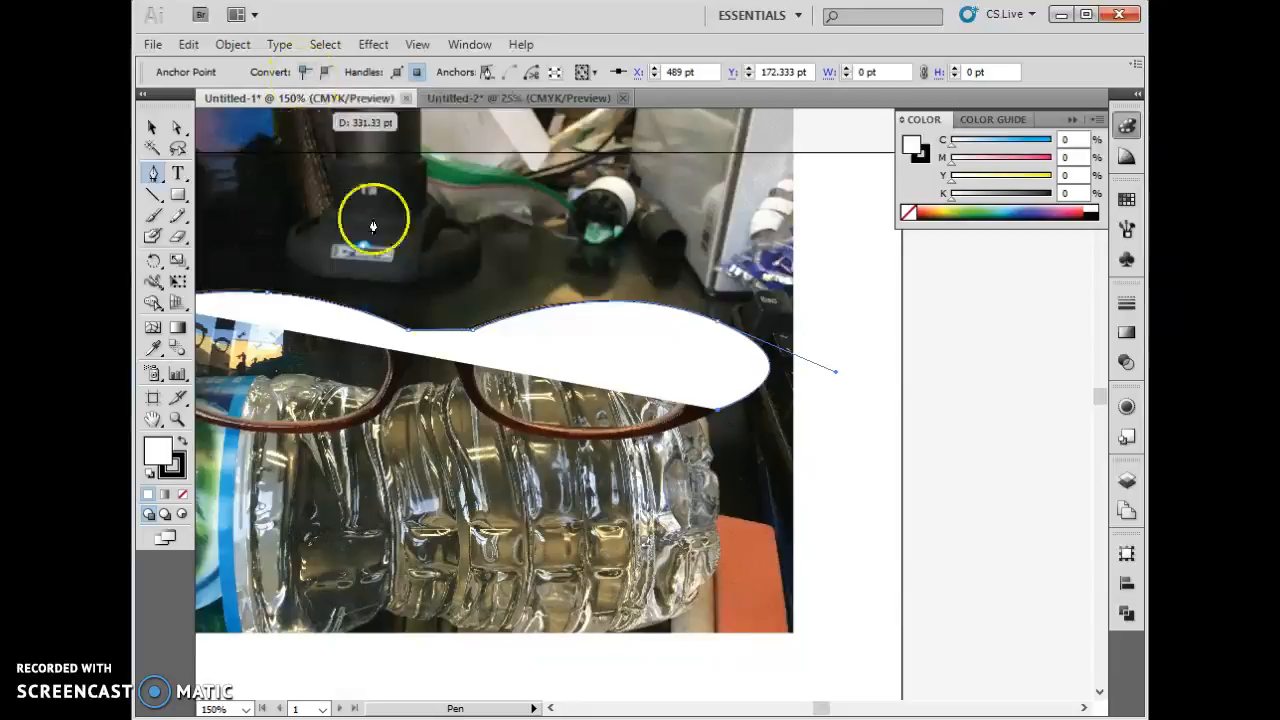
# Step: Continue the pen path along the lower edge of both lenses and the bridge, and close it at the starting anchor
pyautogui.click(586, 441)
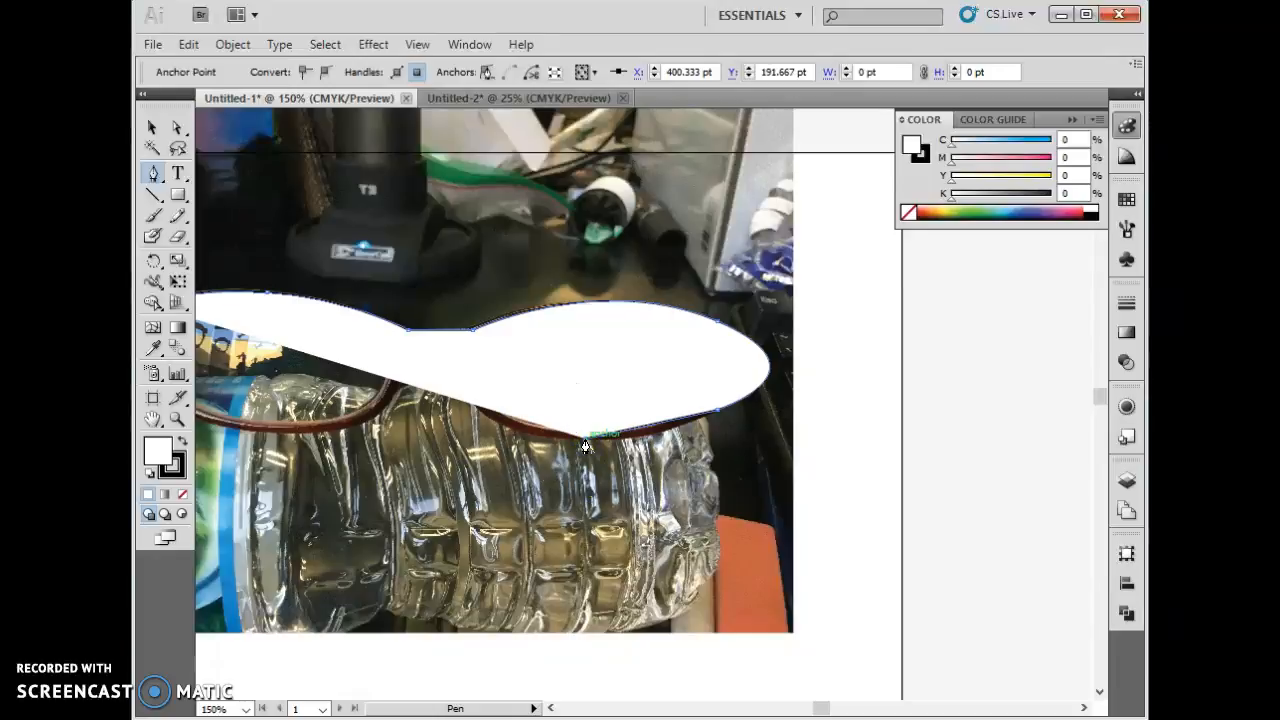
pyautogui.moveTo(586, 446); pyautogui.dragTo(330, 437)
pyautogui.moveTo(820, 707); pyautogui.dragTo(813, 710)
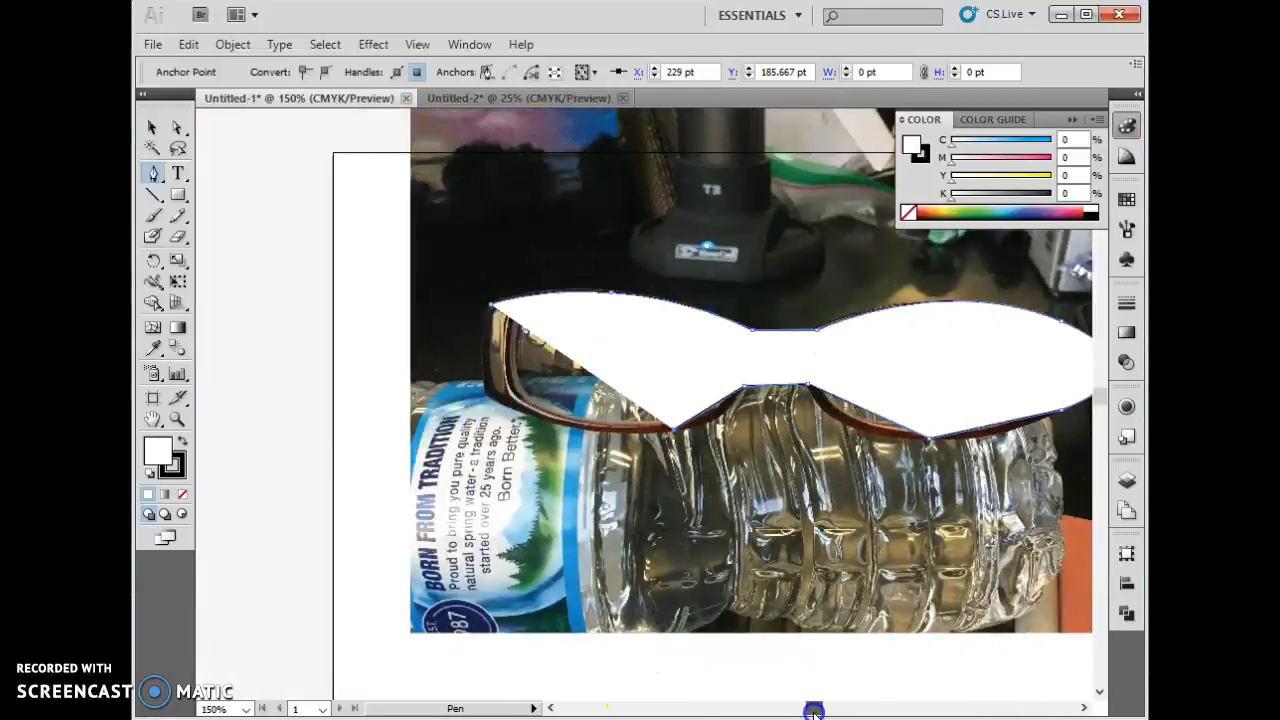
pyautogui.moveTo(566, 432); pyautogui.dragTo(489, 405)
pyautogui.click(487, 395)
pyautogui.moveTo(490, 313); pyautogui.dragTo(490, 312)
pyautogui.press('v')
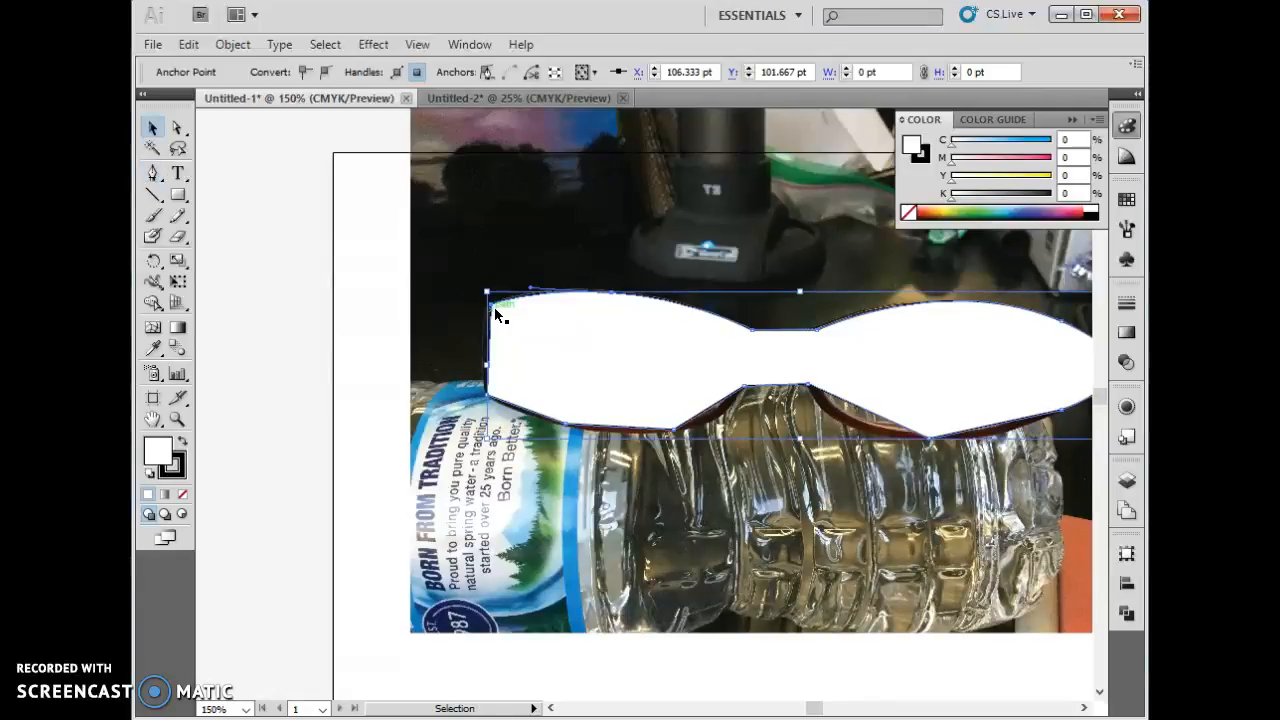
# Step: Convert the left lens's lower-left anchor to smooth and adjust its handles to follow the frame's curve
pyautogui.click(178, 129)
pyautogui.click(550, 428)
pyautogui.click(566, 430)
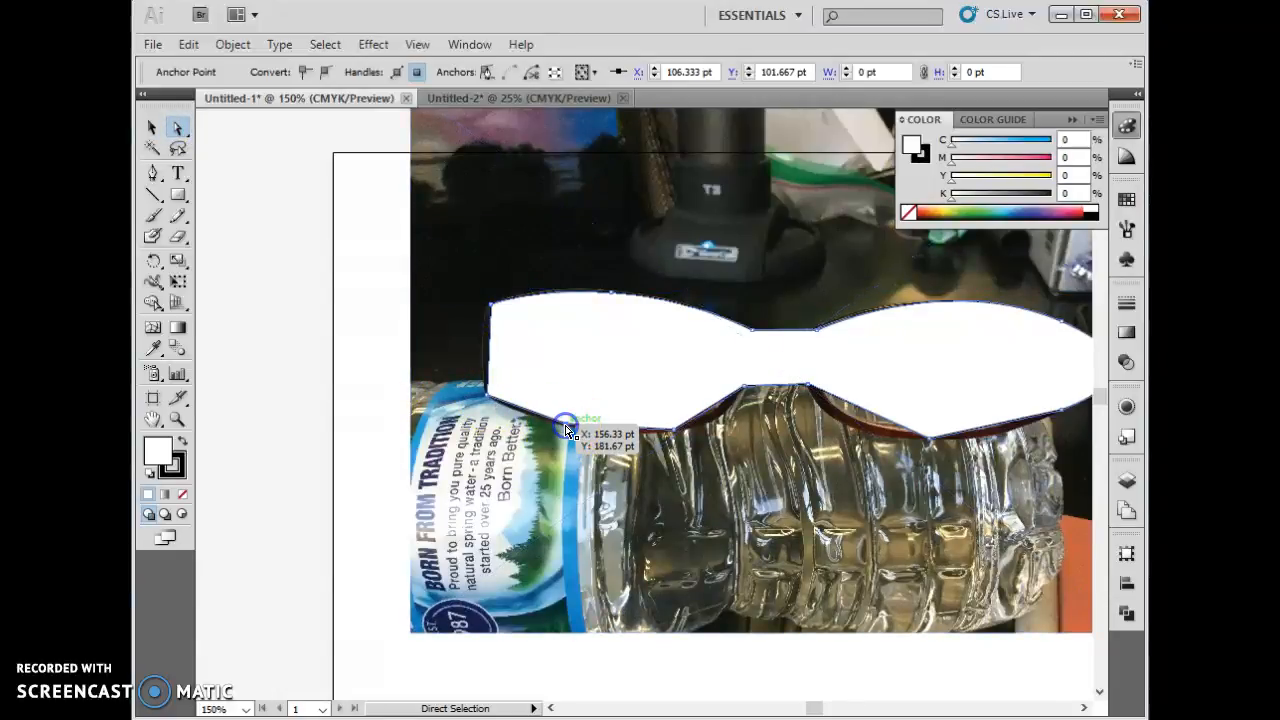
pyautogui.click(325, 74)
pyautogui.scroll(3, 615, 409)
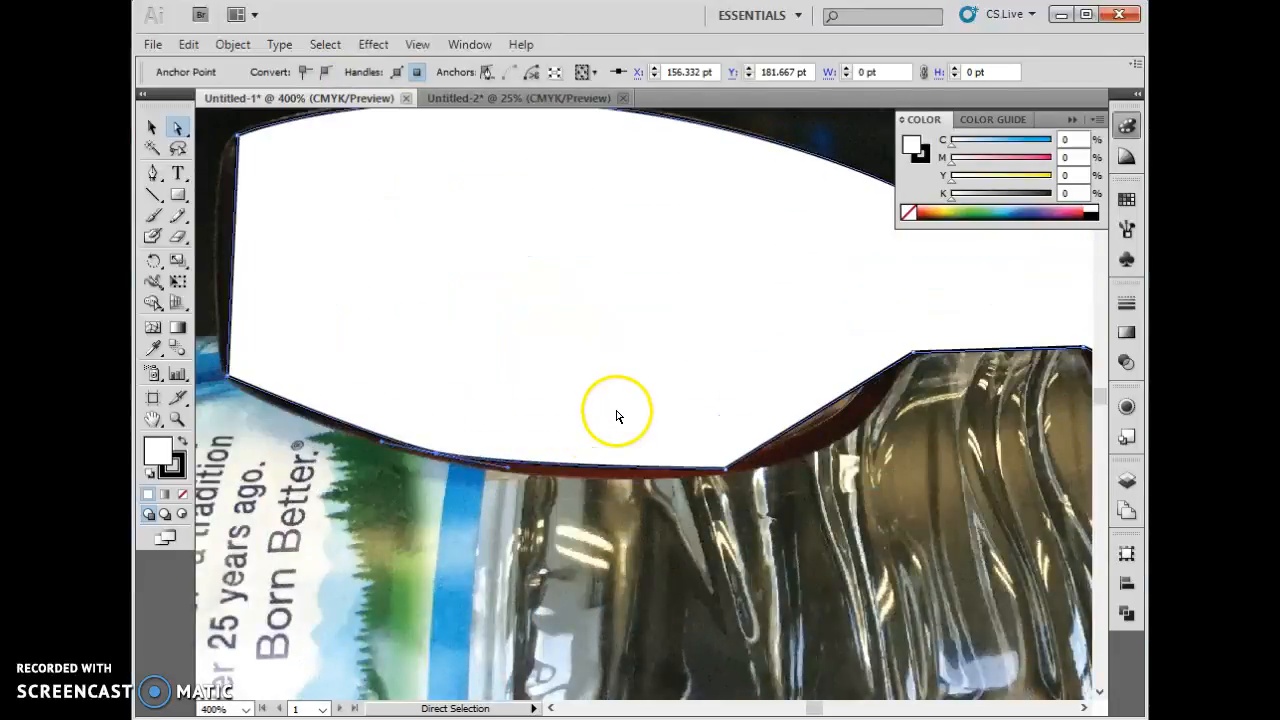
pyautogui.moveTo(510, 472); pyautogui.dragTo(672, 494)
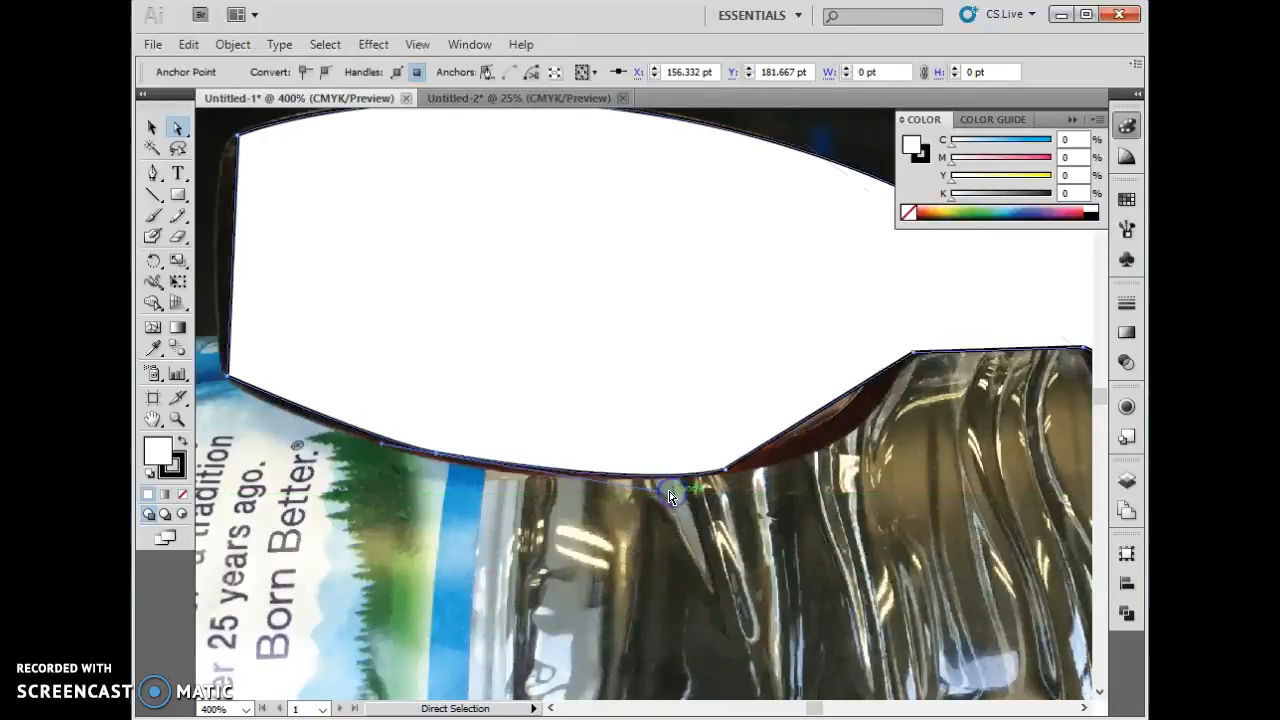
pyautogui.click(355, 441)
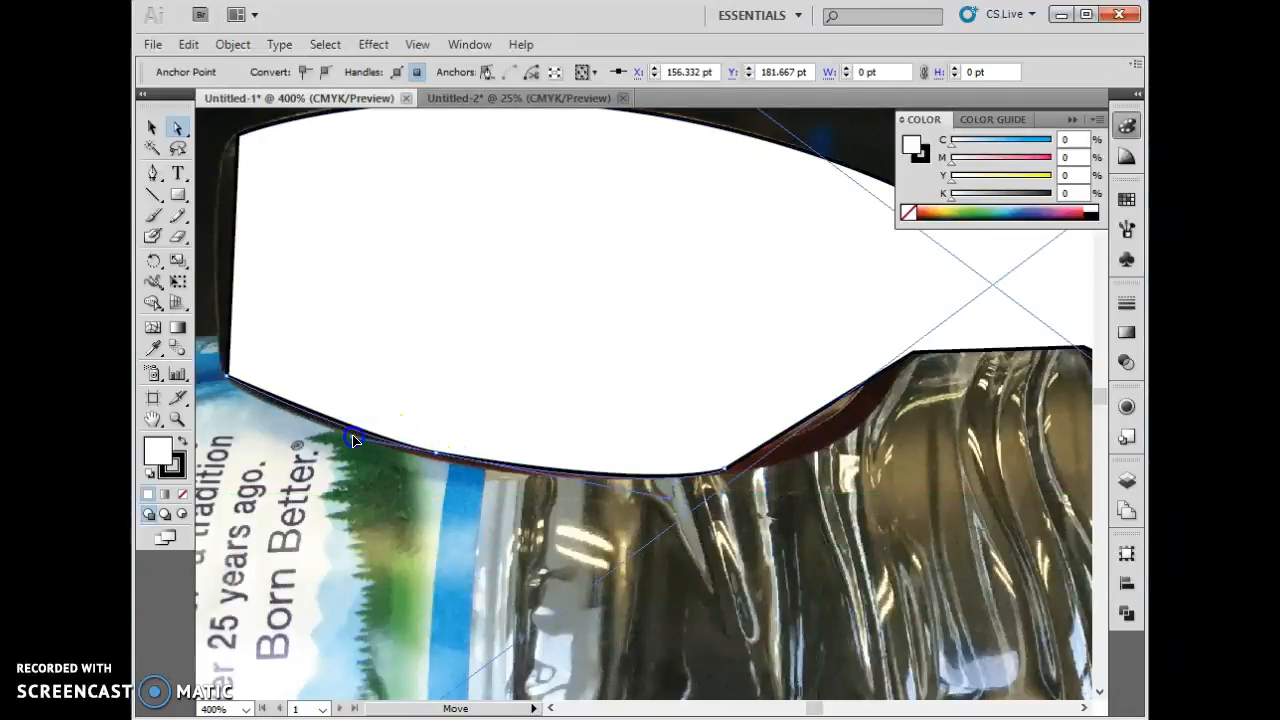
pyautogui.moveTo(353, 438); pyautogui.dragTo(353, 437)
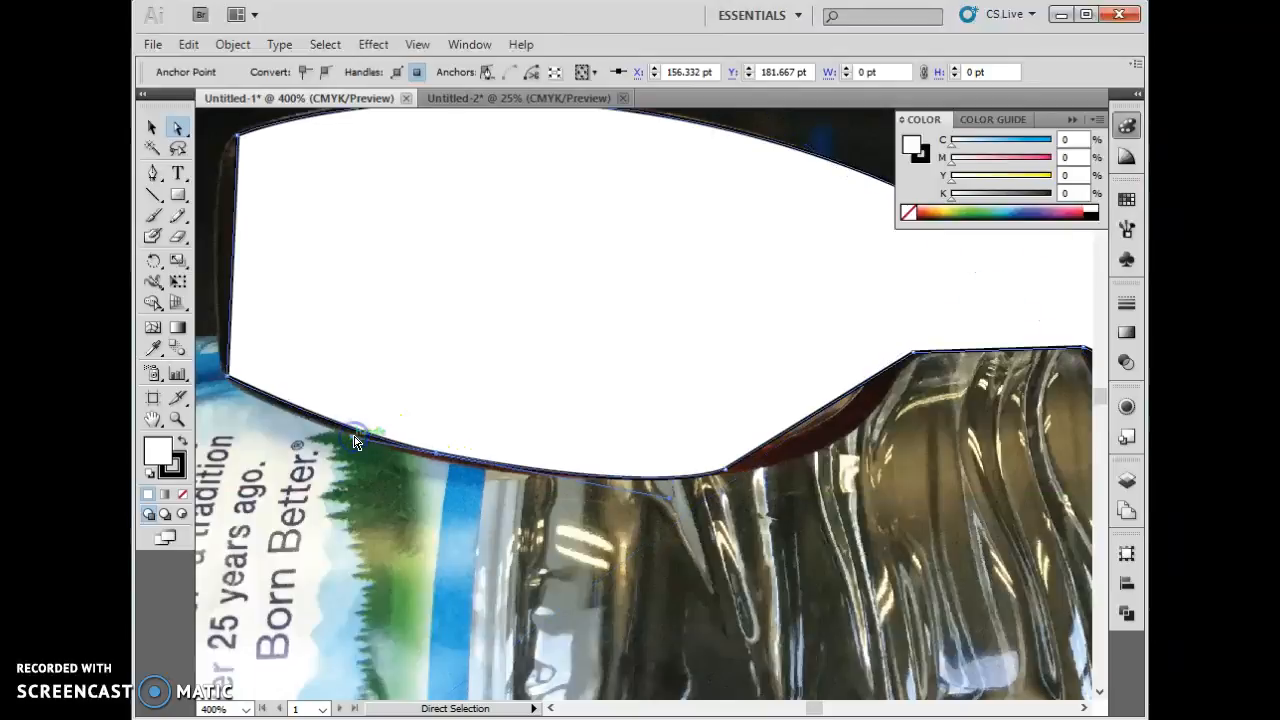
# Step: Convert the anchor at the bottom of the left lens to smooth and reshape its curve to match the frame
pyautogui.click(727, 478)
pyautogui.click(307, 72)
pyautogui.click(322, 72)
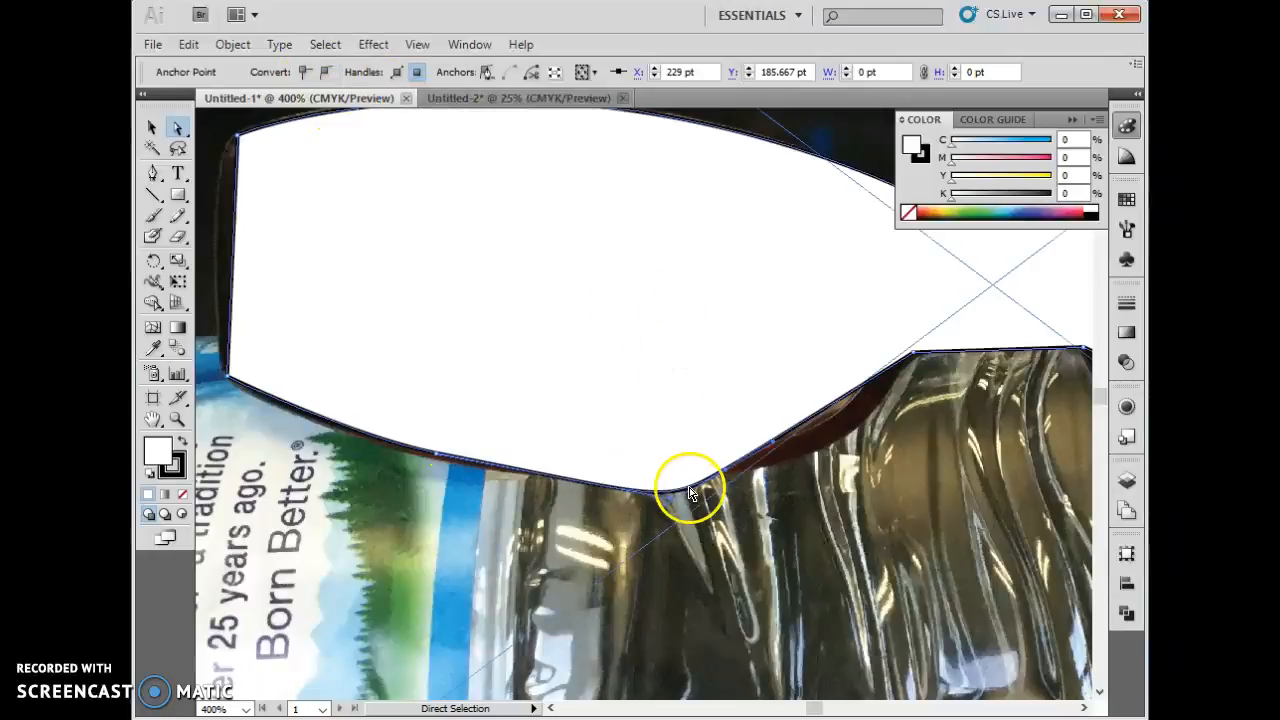
pyautogui.moveTo(668, 494); pyautogui.dragTo(915, 358)
# Step: Smooth the bridge's lower-left anchor, curve its segment along the frame, and move the left lens's bottom anchor to X 231 pt, Y 186.25 pt
pyautogui.click(847, 248)
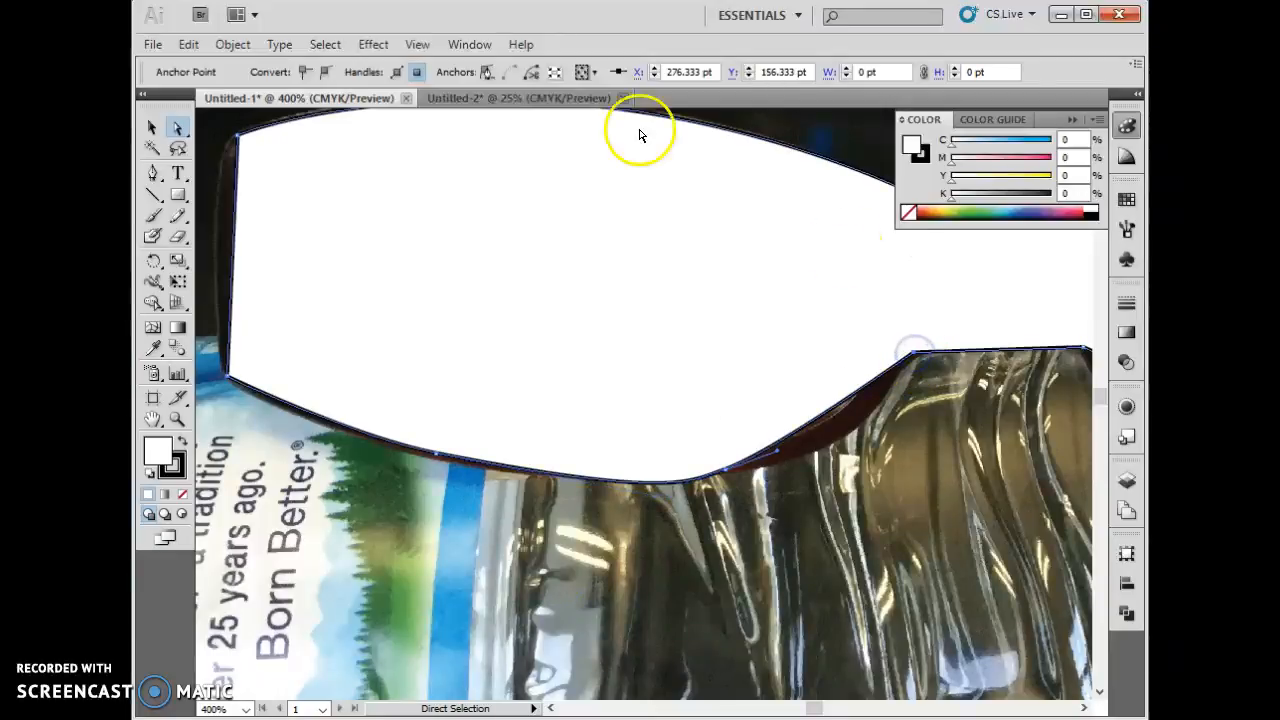
pyautogui.click(316, 77)
pyautogui.moveTo(871, 386); pyautogui.dragTo(845, 478)
pyautogui.moveTo(726, 473); pyautogui.dragTo(734, 477)
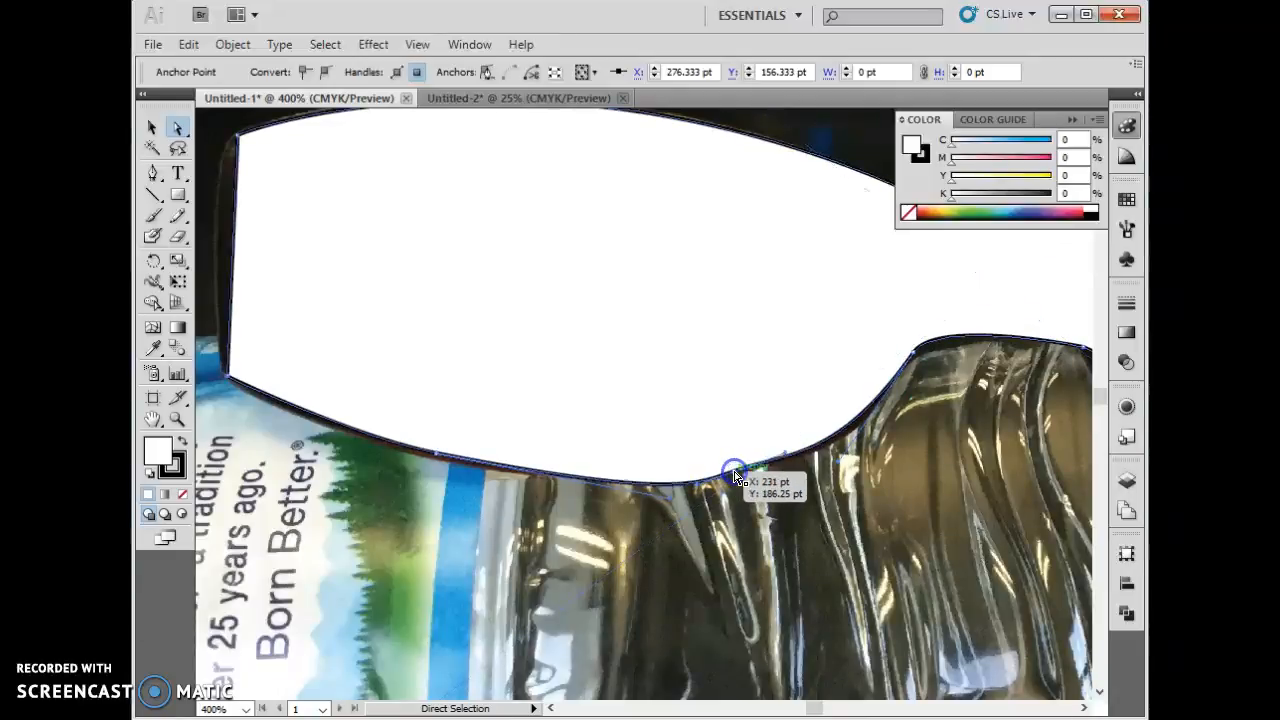
pyautogui.click(866, 409)
pyautogui.click(935, 484)
pyautogui.click(557, 671)
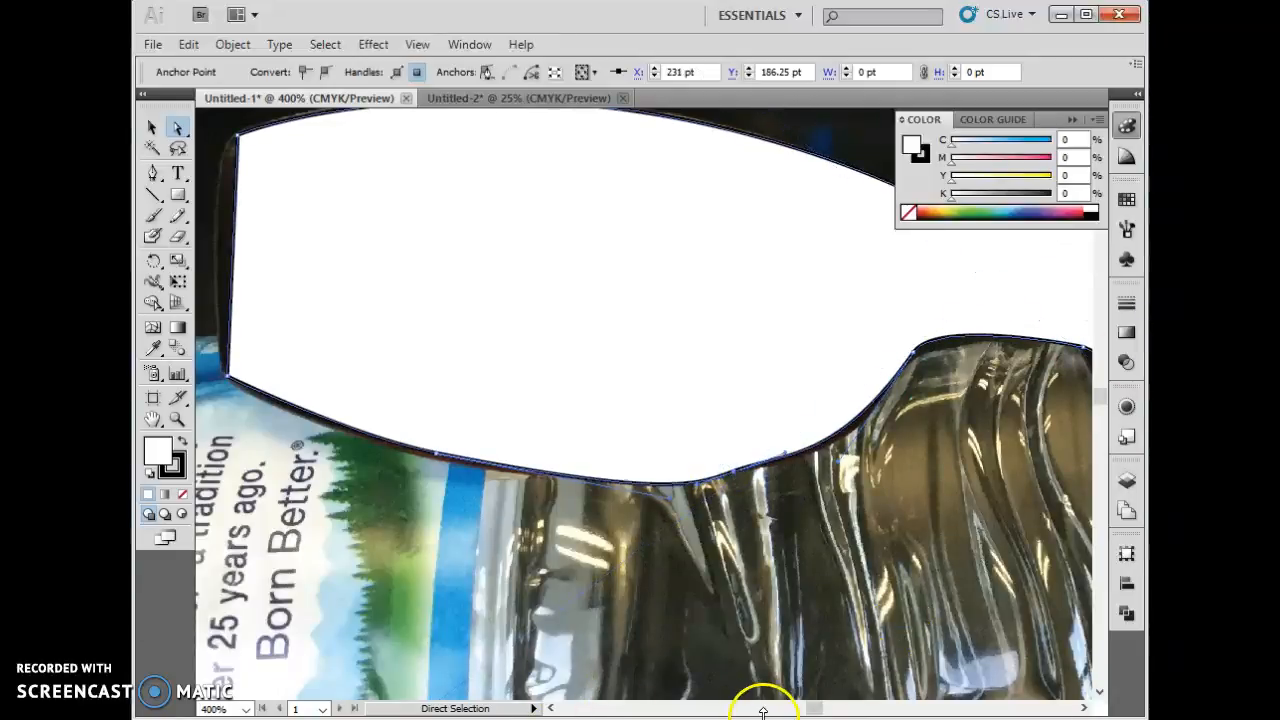
# Step: Convert the right lens's bottom anchor to smooth and extend both handles so the curve follows the lower frame edge
pyautogui.moveTo(812, 708)
pyautogui.mouseDown()
pyautogui.moveTo(847, 710)
pyautogui.moveTo(814, 705)
pyautogui.mouseUp()
pyautogui.click(557, 491)
pyautogui.moveTo(290, 349); pyautogui.dragTo(299, 347)
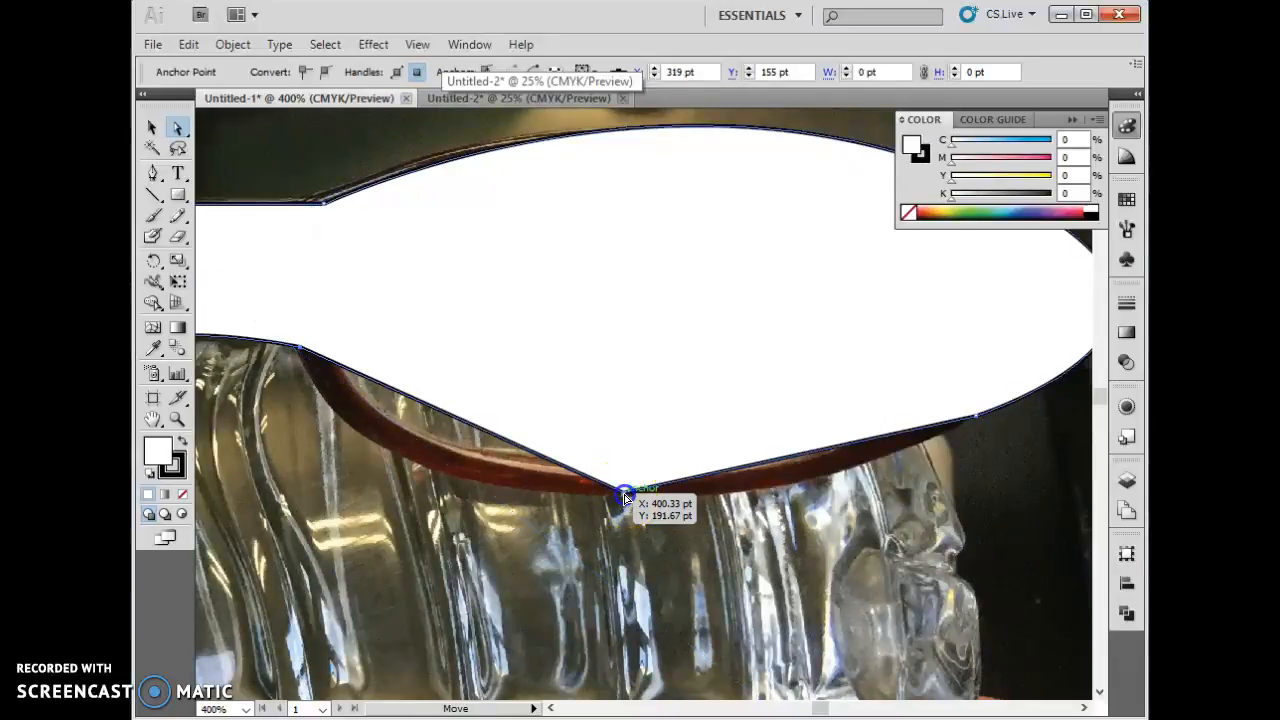
pyautogui.click(324, 71)
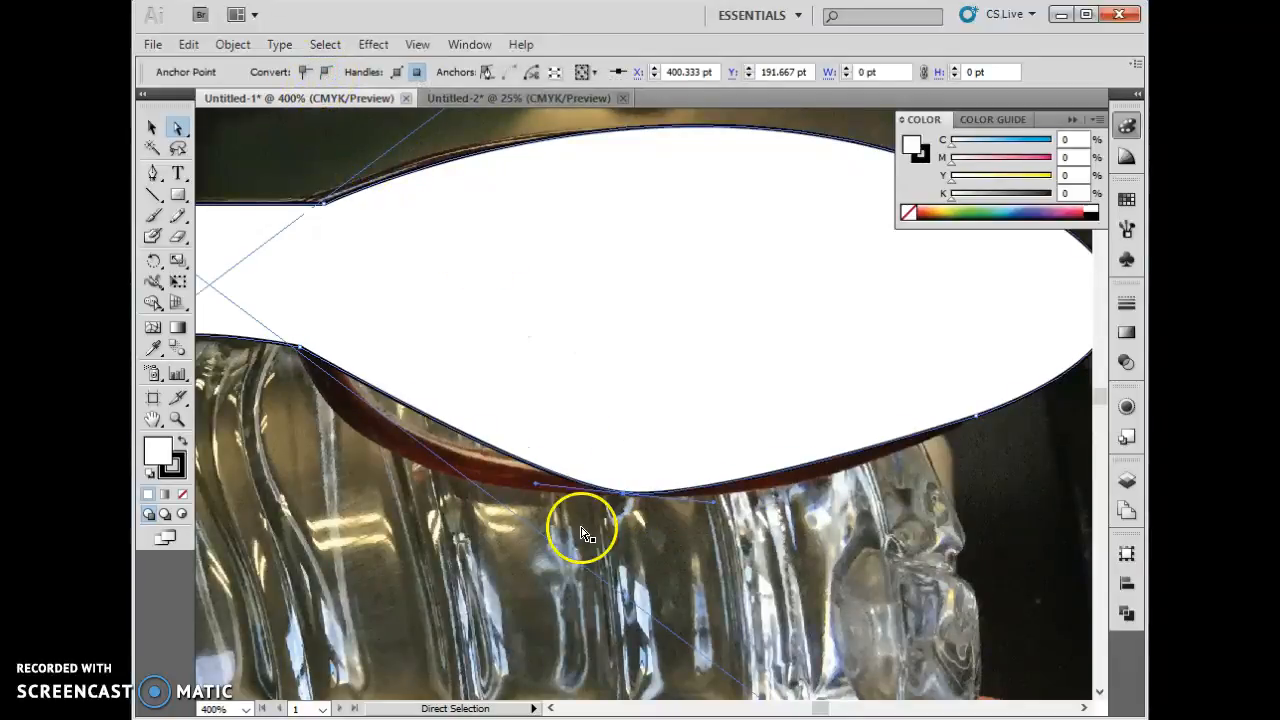
pyautogui.moveTo(536, 486); pyautogui.dragTo(341, 497)
pyautogui.moveTo(714, 492); pyautogui.dragTo(845, 500)
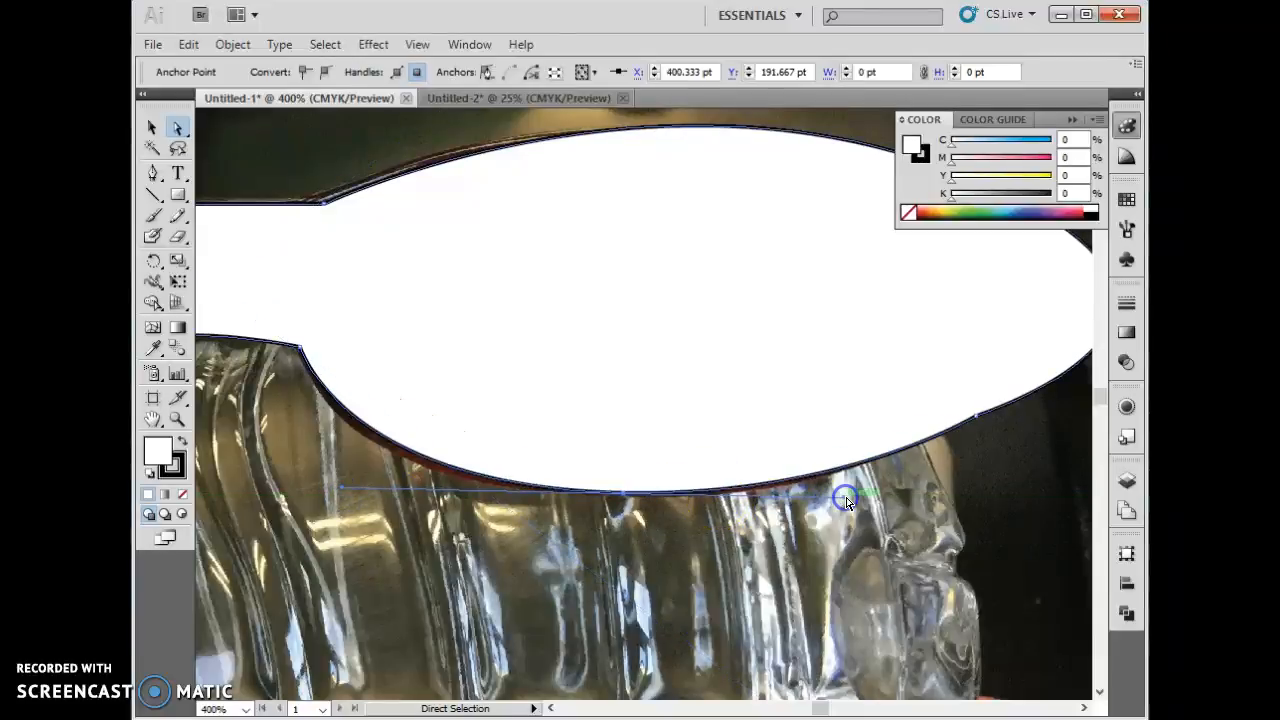
# Step: Convert the anchor at the right lens's upper outer edge to a corner point
pyautogui.moveTo(822, 708)
pyautogui.mouseDown()
pyautogui.moveTo(855, 710)
pyautogui.moveTo(823, 708)
pyautogui.mouseUp()
pyautogui.click(590, 418)
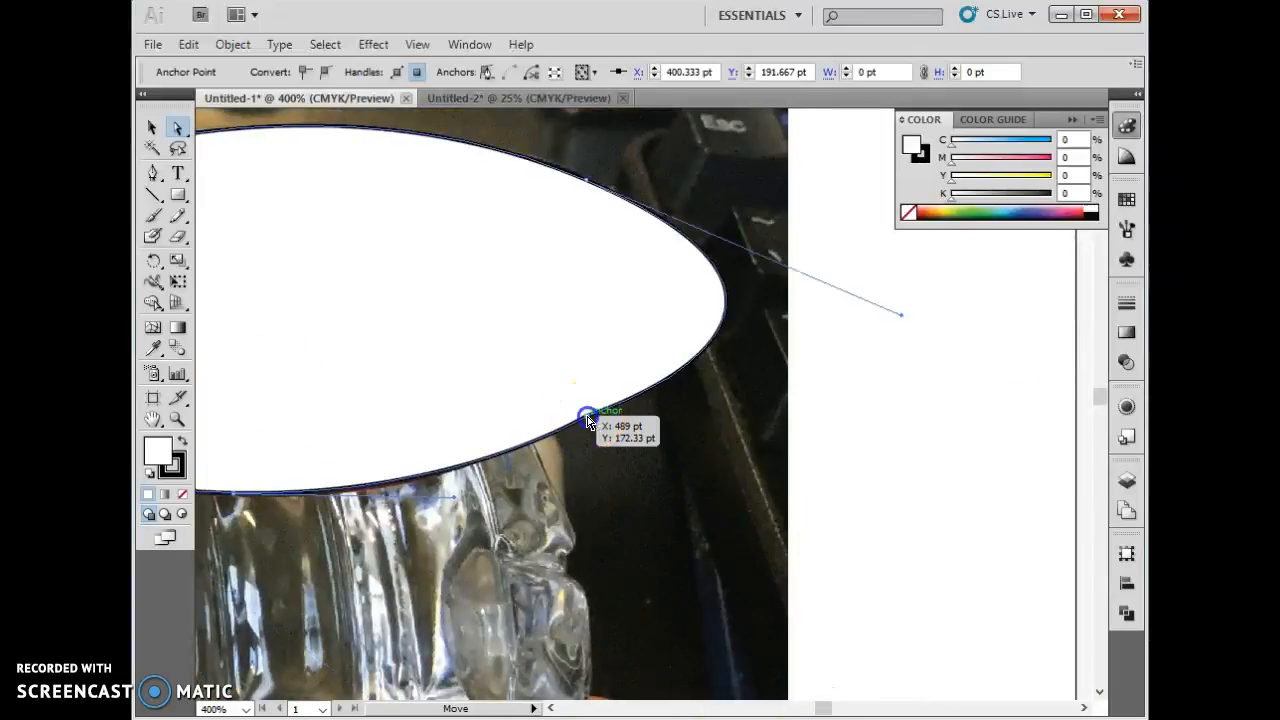
pyautogui.click(586, 181)
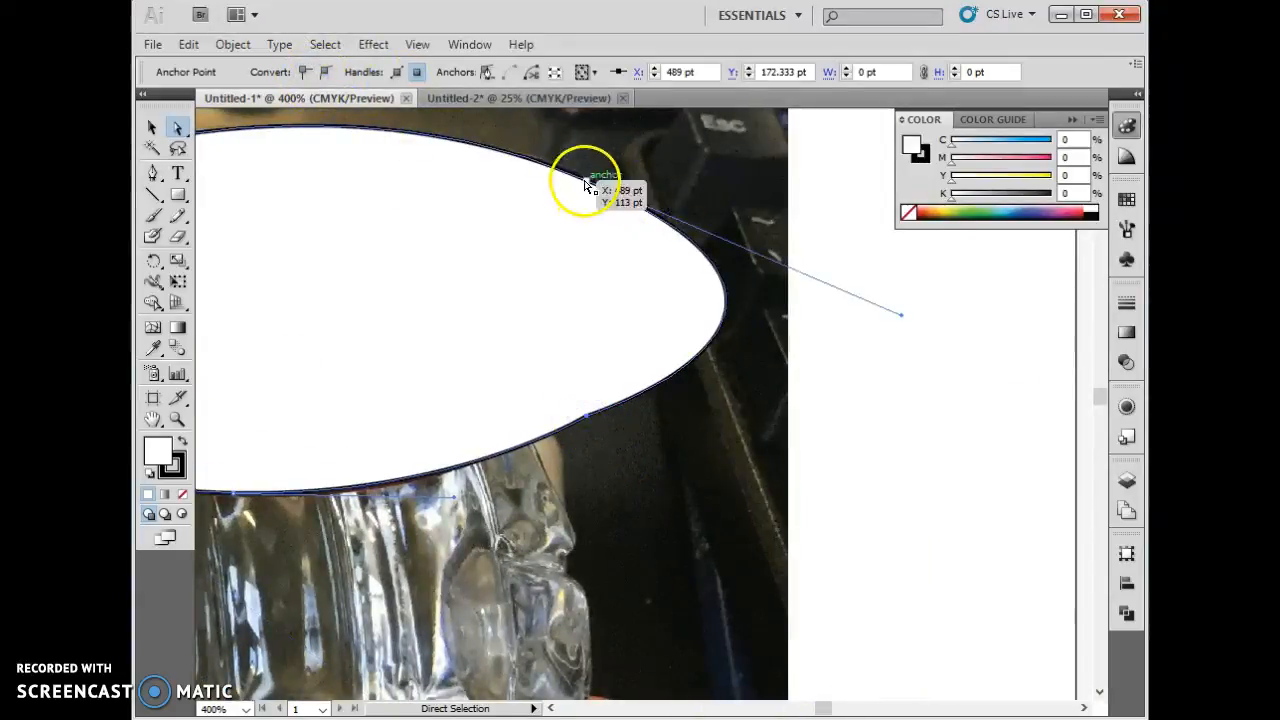
pyautogui.click(301, 72)
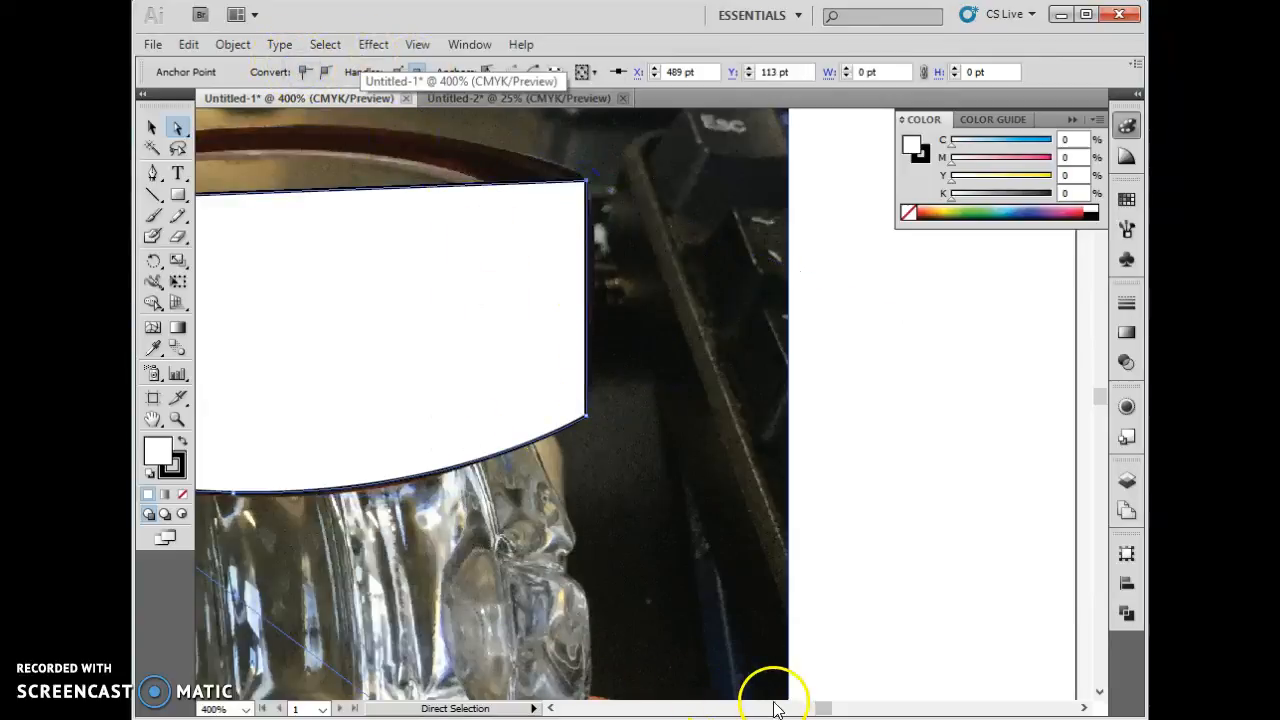
# Step: Place the anchor where the bridge's top edge meets the right lens at X 325 pt, Y 119 pt and convert it to smooth
pyautogui.moveTo(818, 708); pyautogui.dragTo(814, 708)
pyautogui.moveTo(333, 204)
pyautogui.mouseDown()
pyautogui.moveTo(360, 194)
pyautogui.moveTo(326, 208)
pyautogui.mouseUp()
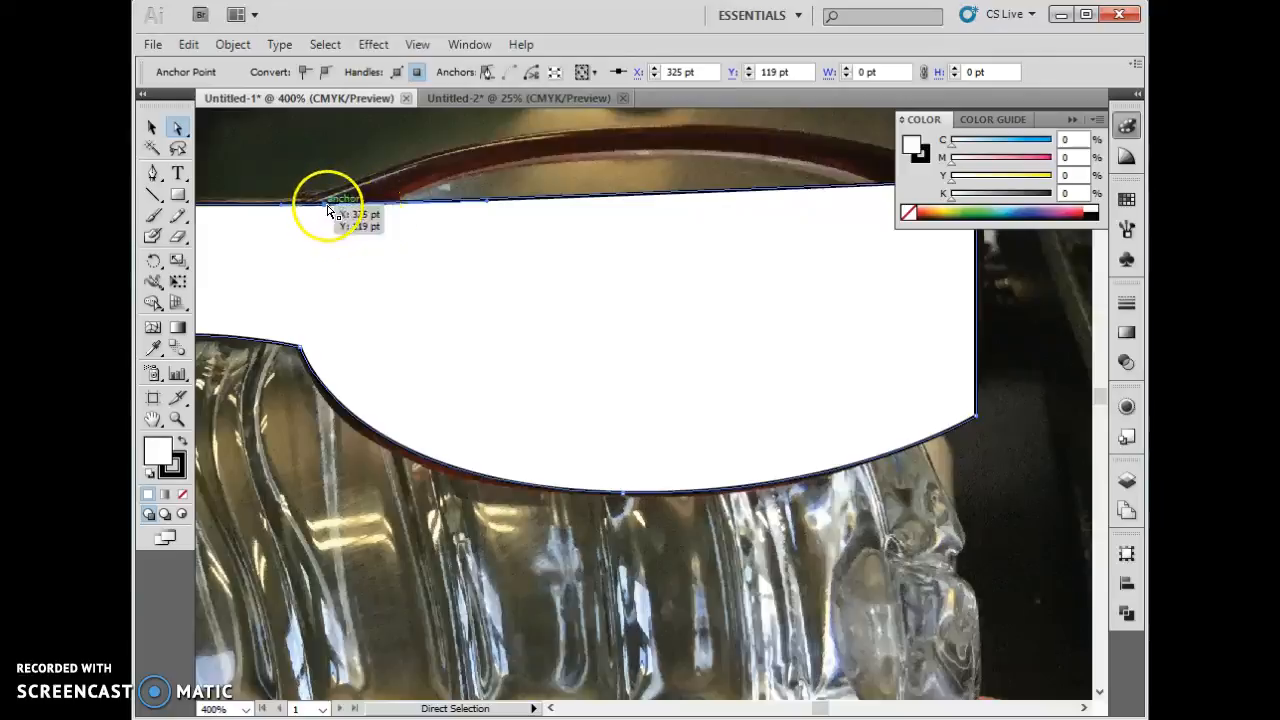
pyautogui.click(326, 73)
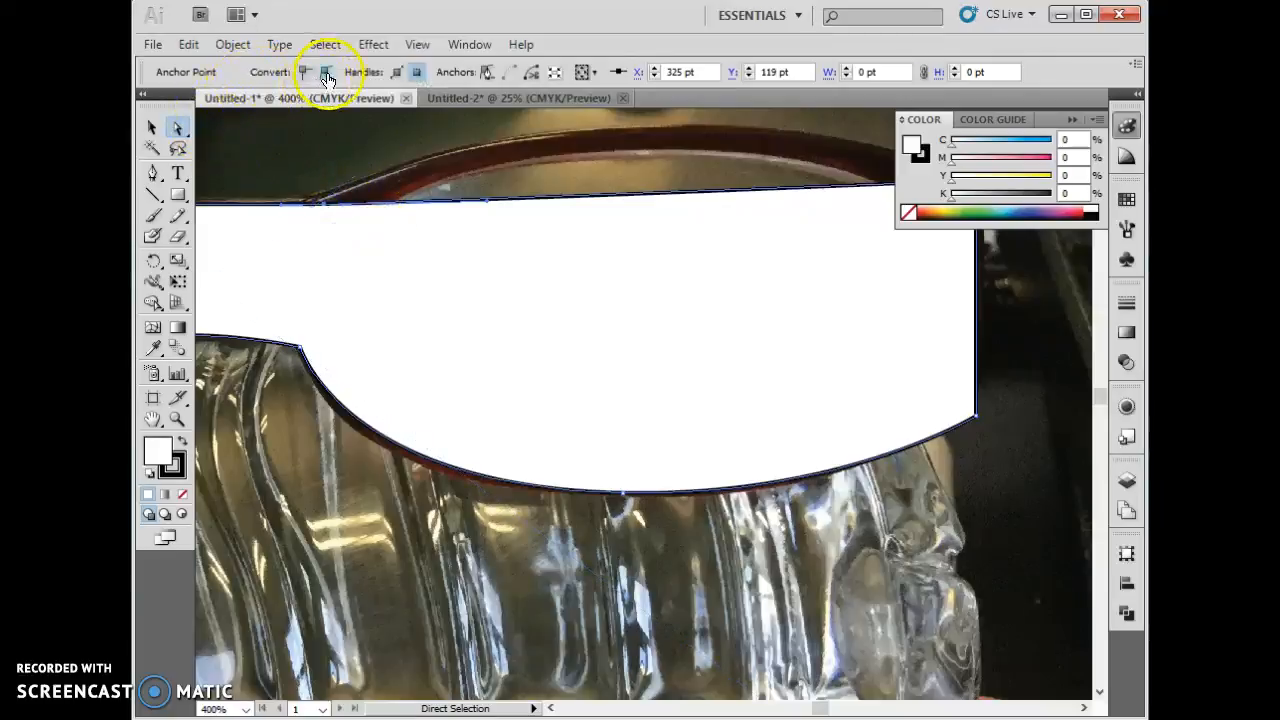
pyautogui.click(323, 204)
# Step: Add an anchor point on the outline's top edge above the right lens, at about X 411 pt, Y 116 pt
pyautogui.click(694, 205)
pyautogui.moveTo(160, 174); pyautogui.dragTo(230, 194)
pyautogui.click(676, 203)
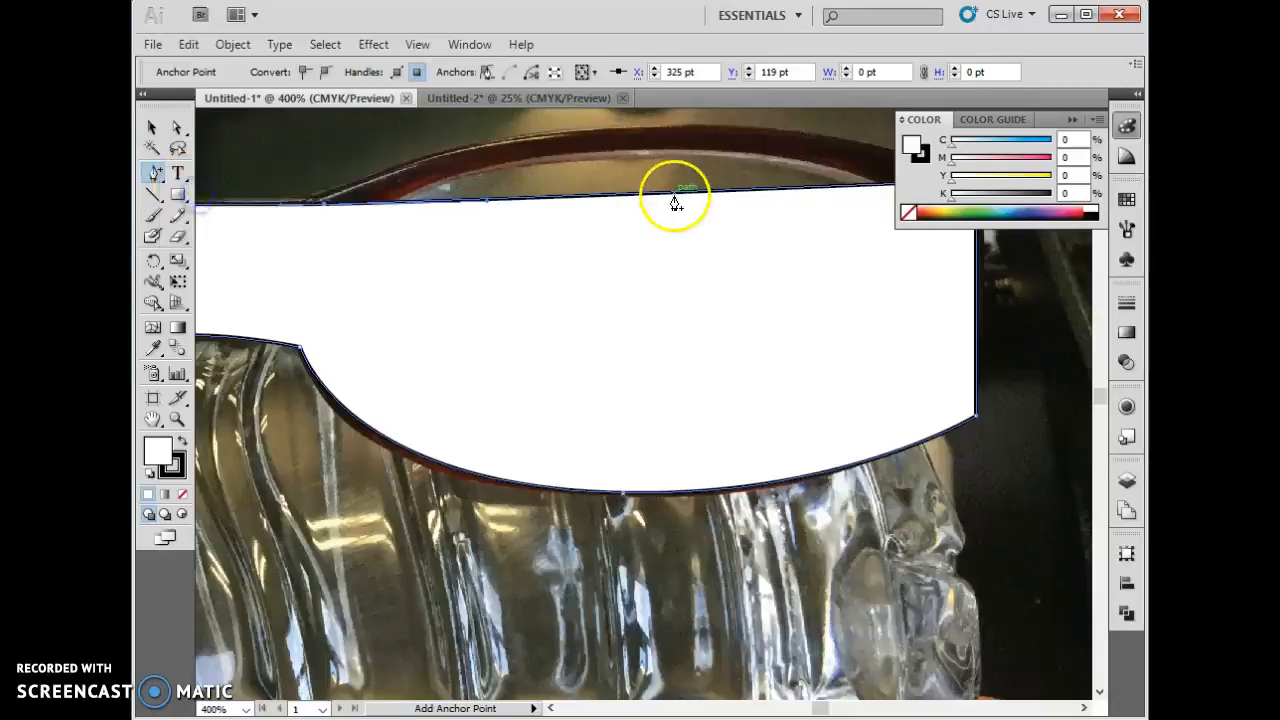
pyautogui.click(667, 198)
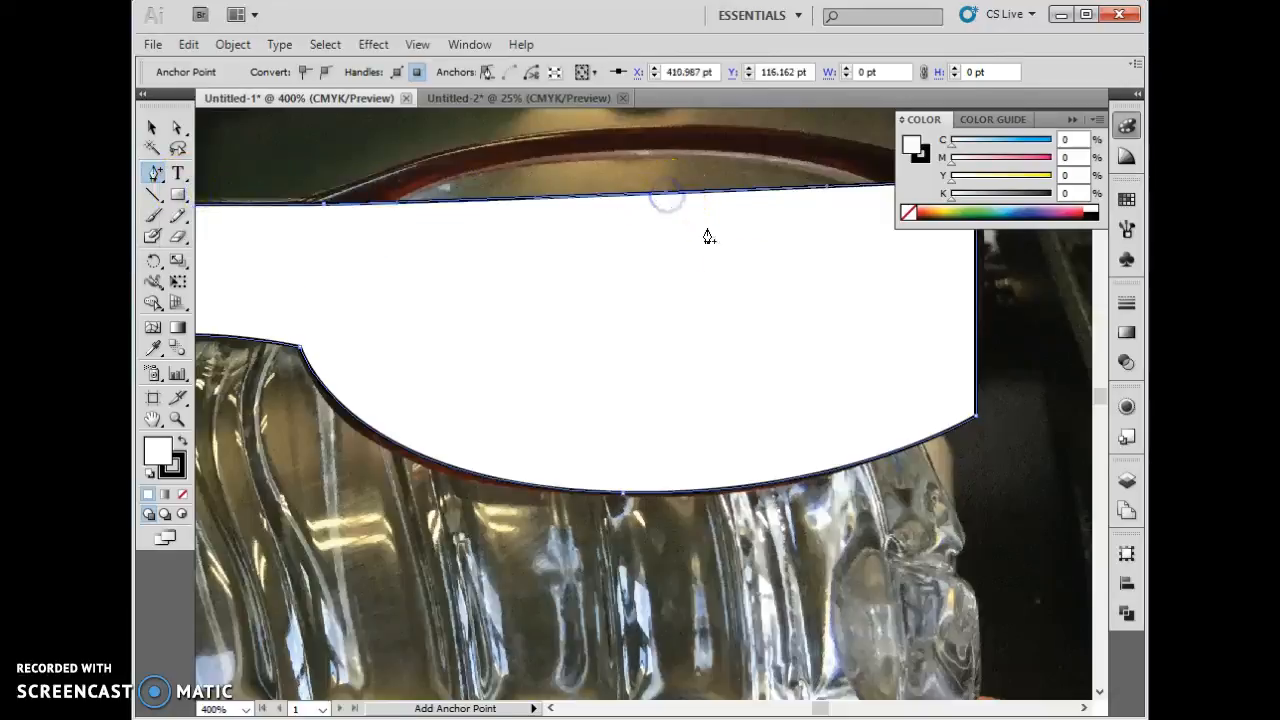
pyautogui.click(156, 177)
pyautogui.moveTo(156, 178); pyautogui.dragTo(188, 182)
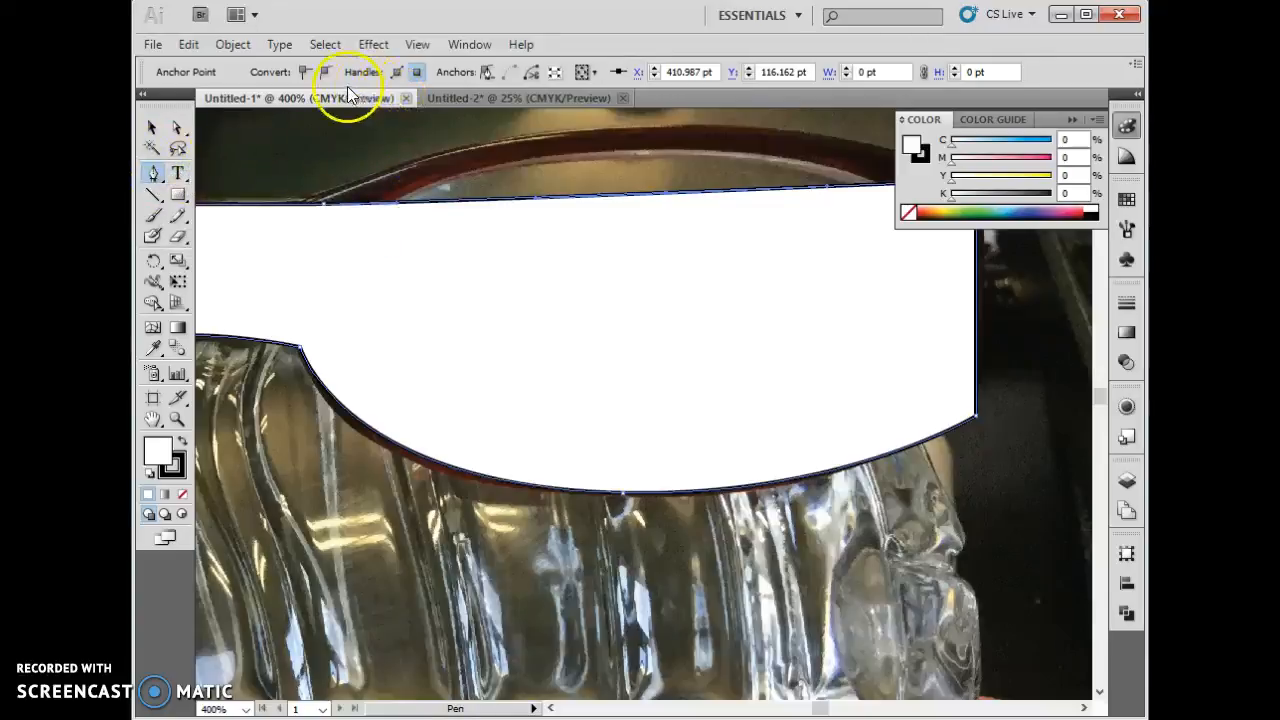
# Step: Convert the added anchor to smooth, move it up to X 409.75 pt, Y 102.25 pt, and extend its left handle along the frame
pyautogui.click(178, 128)
pyautogui.moveTo(665, 196); pyautogui.dragTo(665, 196)
pyautogui.click(325, 72)
pyautogui.moveTo(666, 196); pyautogui.dragTo(666, 137)
pyautogui.moveTo(531, 145); pyautogui.dragTo(386, 130)
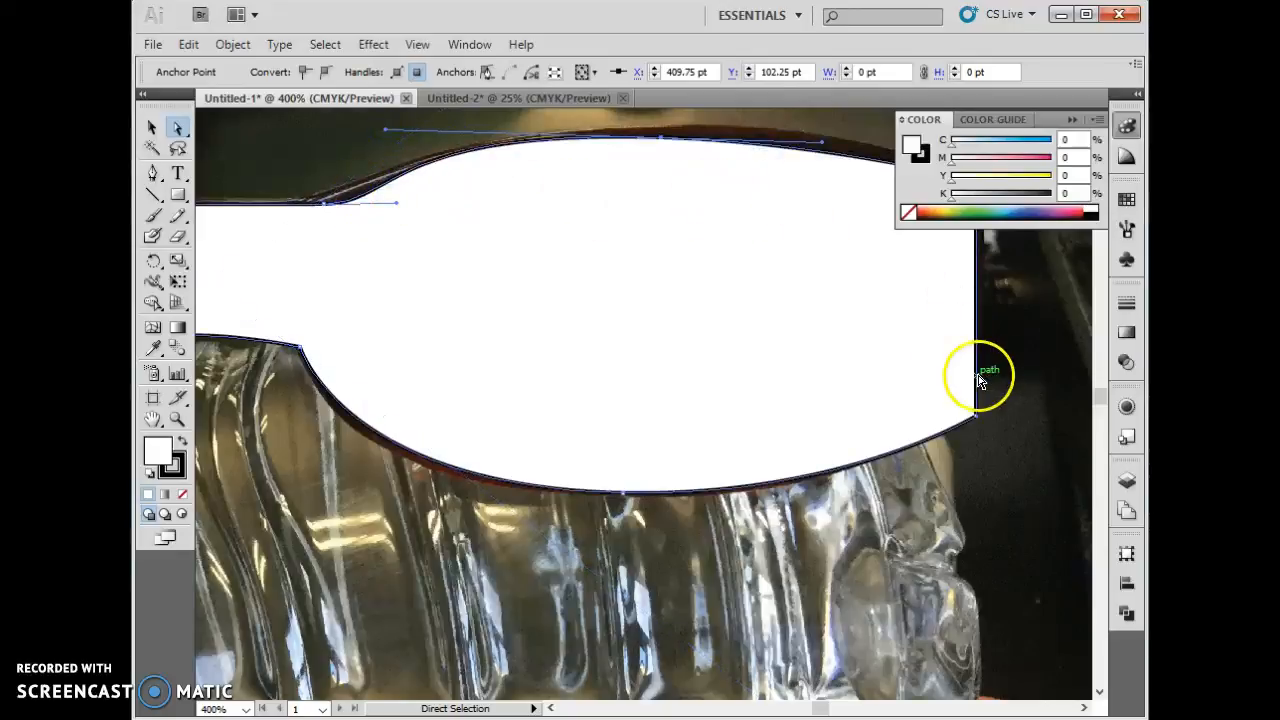
# Step: Raise the right handle of the right lens's top anchor and move that anchor to X 407.5 pt, Y 101 pt
pyautogui.click(1070, 118)
pyautogui.moveTo(822, 146); pyautogui.dragTo(848, 124)
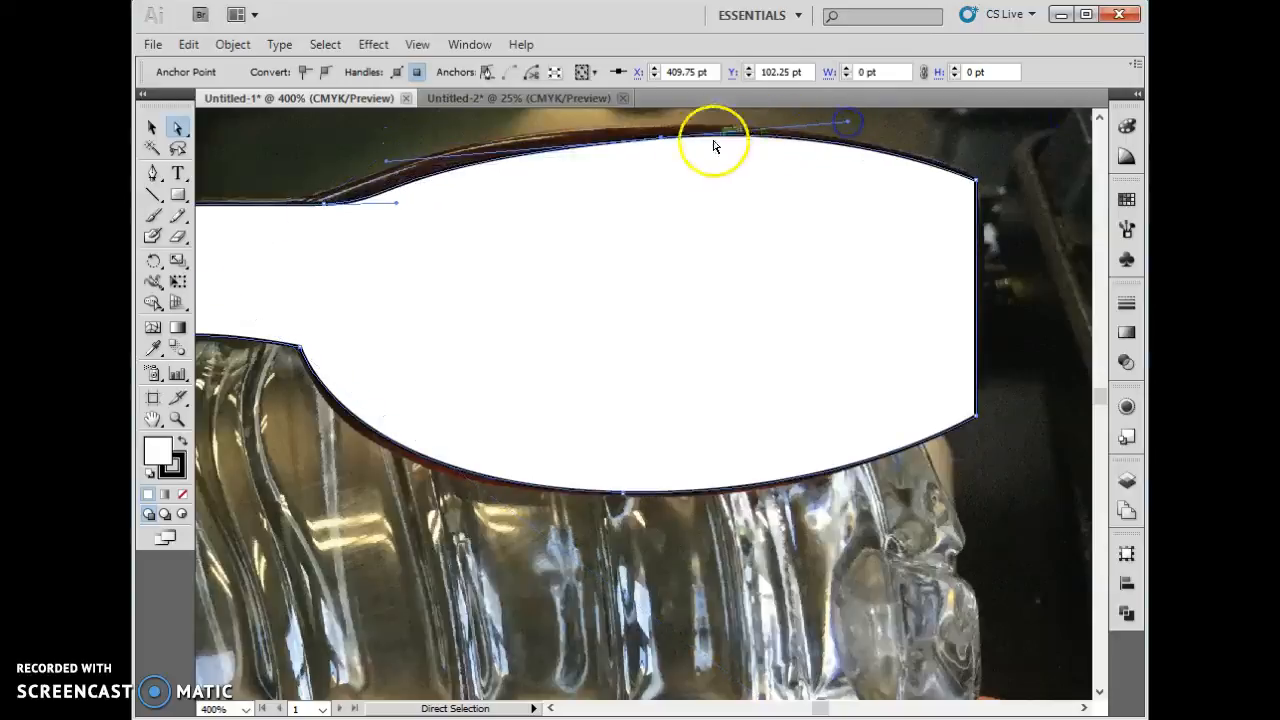
pyautogui.moveTo(661, 138); pyautogui.dragTo(652, 134)
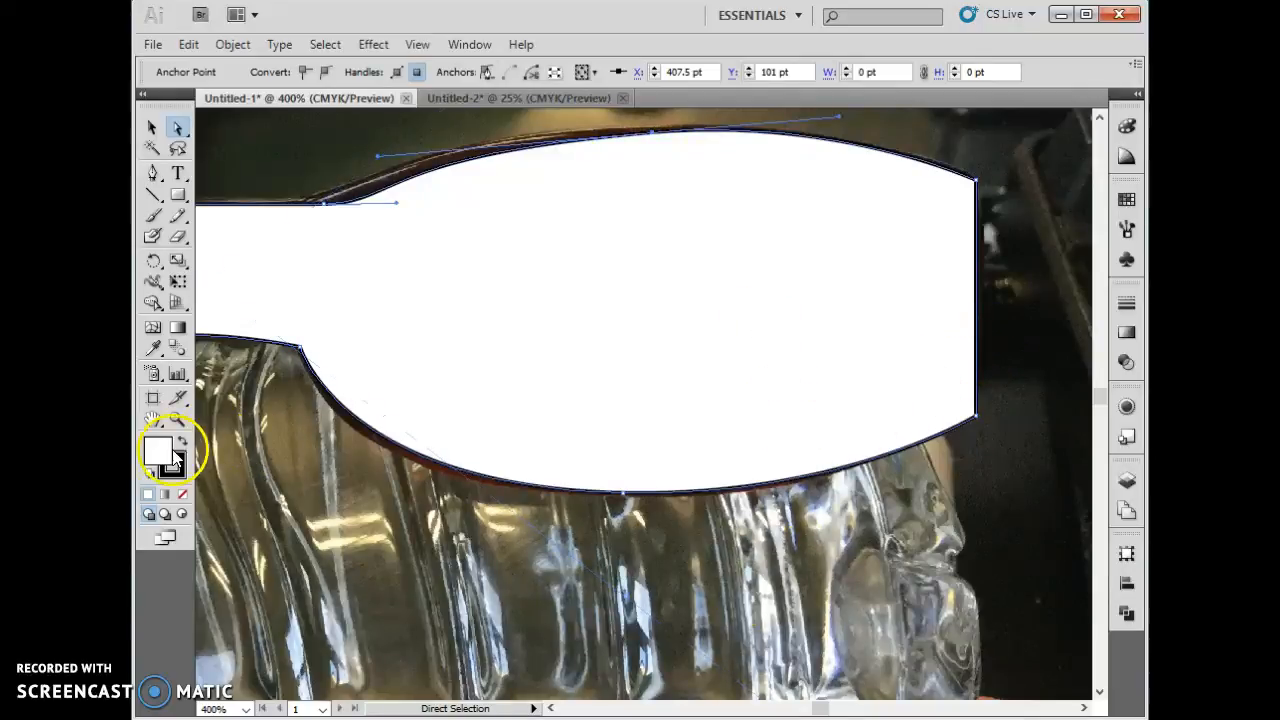
# Step: Select the whole frame outline and set its fill to None so the photo shows through
pyautogui.hotkey('ctrl', '-')
pyautogui.hotkey('ctrl', '-')
pyautogui.hotkey('ctrl', '-')
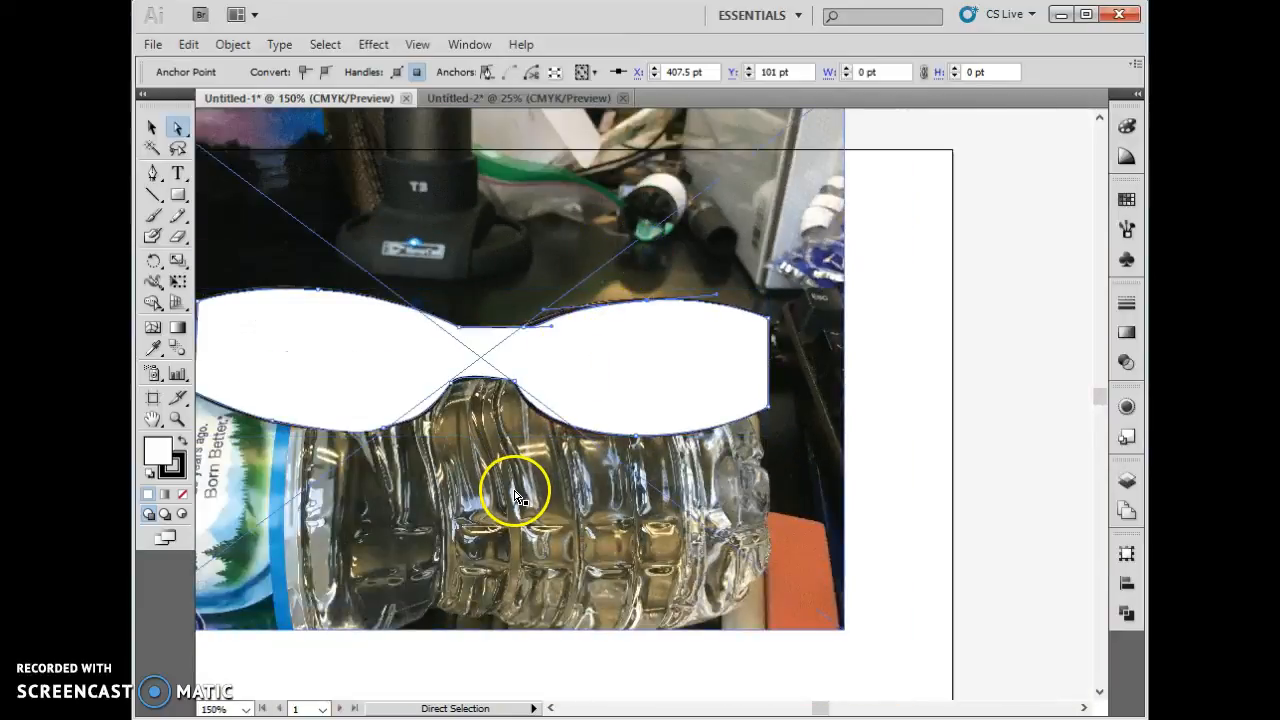
pyautogui.moveTo(818, 712); pyautogui.dragTo(817, 712)
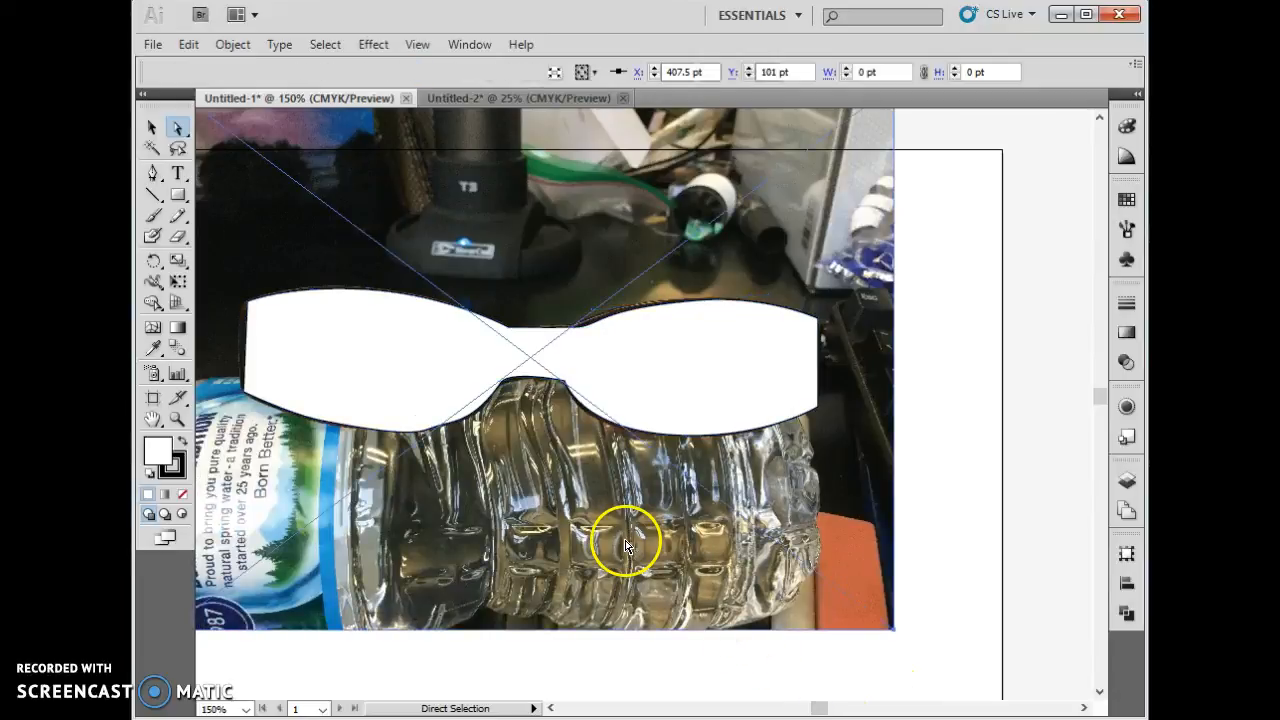
pyautogui.click(600, 500)
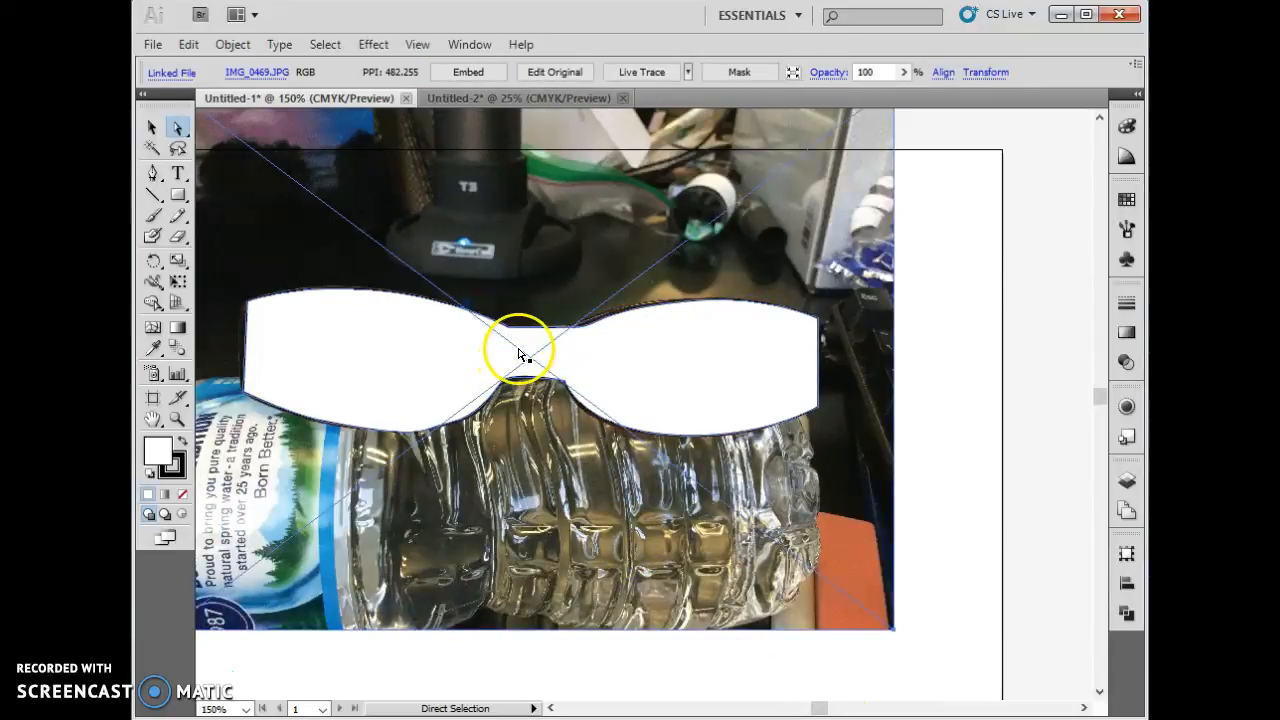
pyautogui.click(160, 454)
pyautogui.click(186, 497)
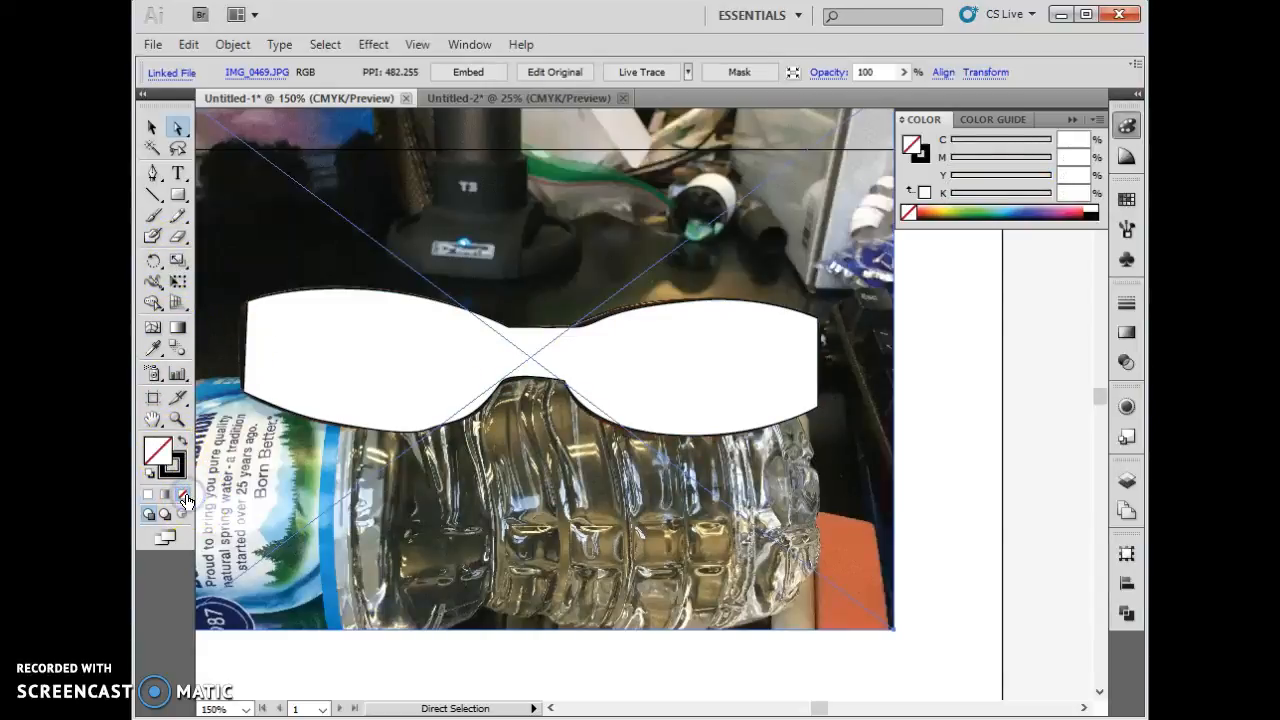
pyautogui.click(185, 397)
pyautogui.click(151, 127)
pyautogui.click(314, 402)
pyautogui.click(176, 470)
pyautogui.click(183, 497)
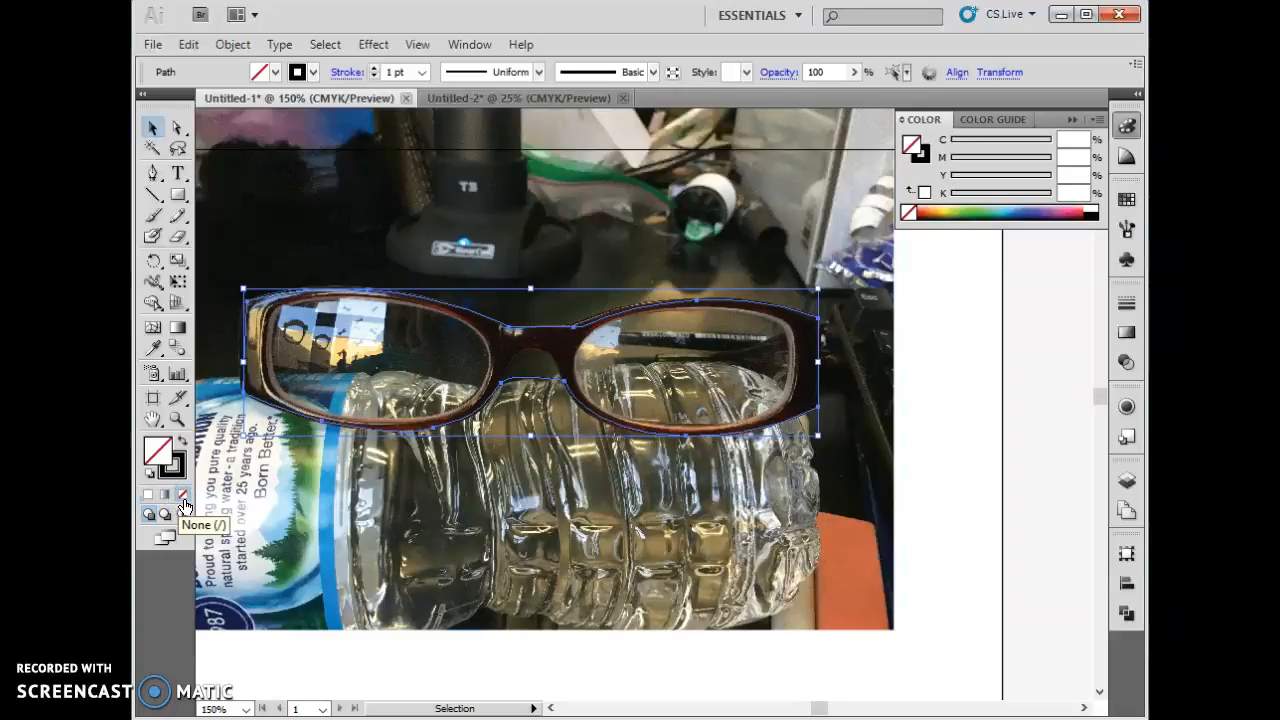
# Step: Trace the inner edge of the left lens as a closed path with the Pen tool
pyautogui.click(152, 176)
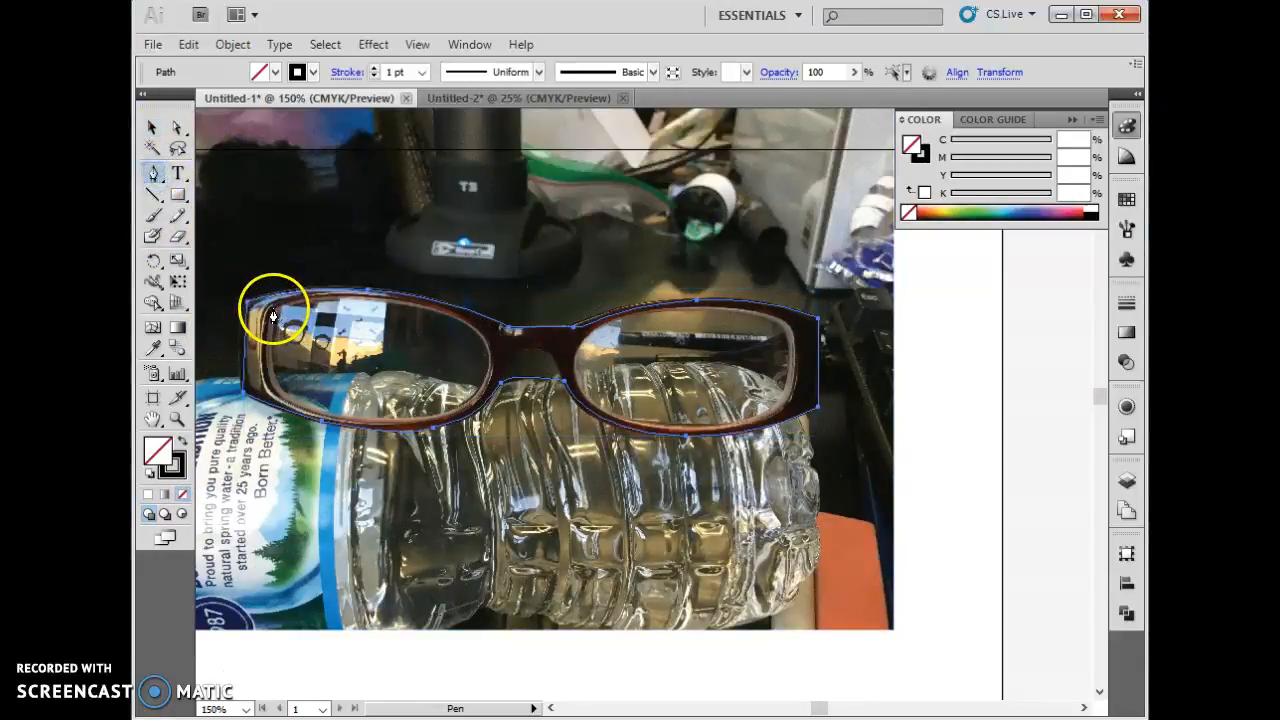
pyautogui.moveTo(270, 314)
pyautogui.mouseDown()
pyautogui.moveTo(363, 294)
pyautogui.moveTo(450, 322)
pyautogui.moveTo(509, 380)
pyautogui.moveTo(491, 417)
pyautogui.moveTo(456, 406)
pyautogui.moveTo(322, 418)
pyautogui.moveTo(277, 387)
pyautogui.moveTo(279, 329)
pyautogui.moveTo(343, 315)
pyautogui.moveTo(283, 316)
pyautogui.mouseUp()
pyautogui.click(287, 314)
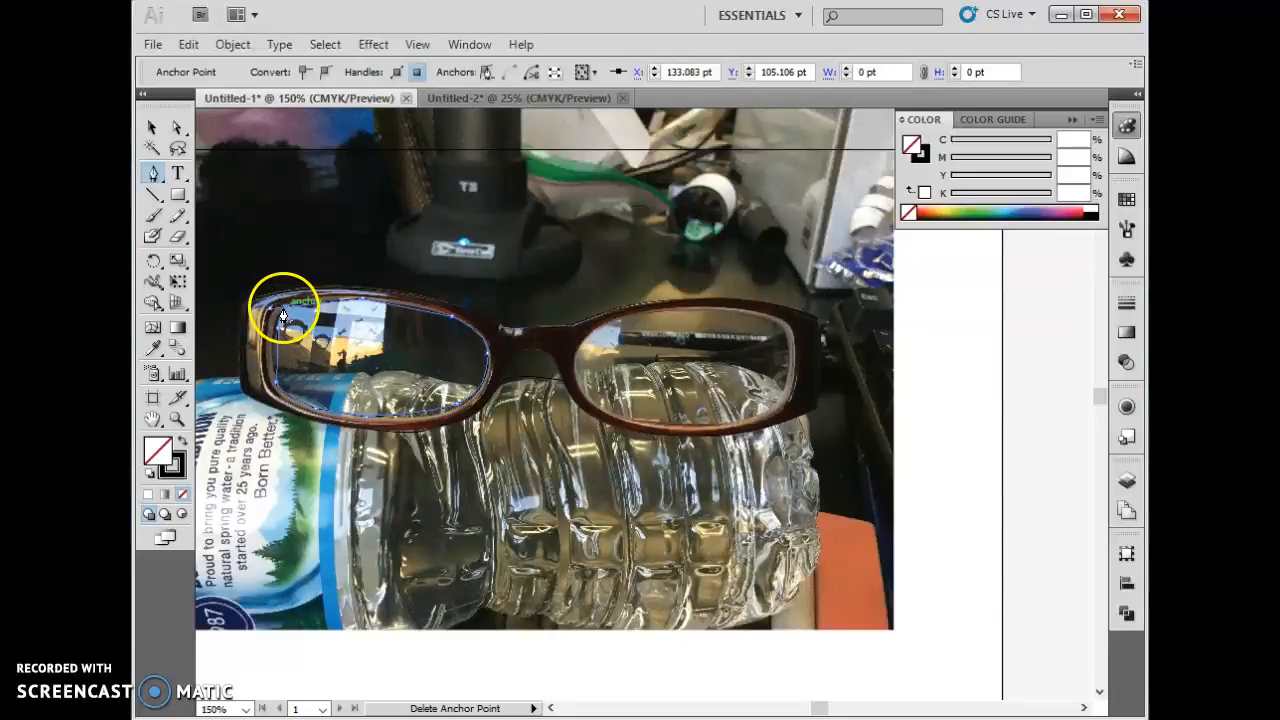
# Step: Fill the left lens path with teal, C 52.94%, M 0%, Y 30.2%, K 0%
pyautogui.press('v')
pyautogui.click(357, 343)
pyautogui.click(157, 452)
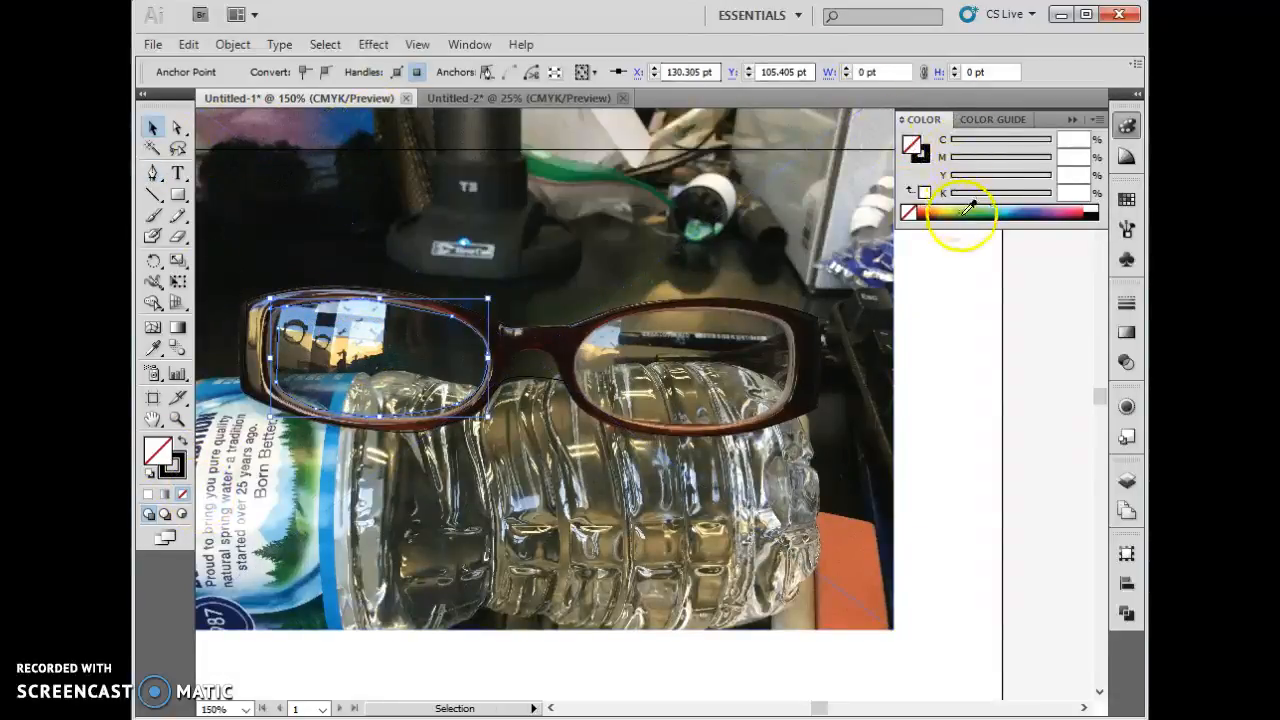
pyautogui.click(1015, 207)
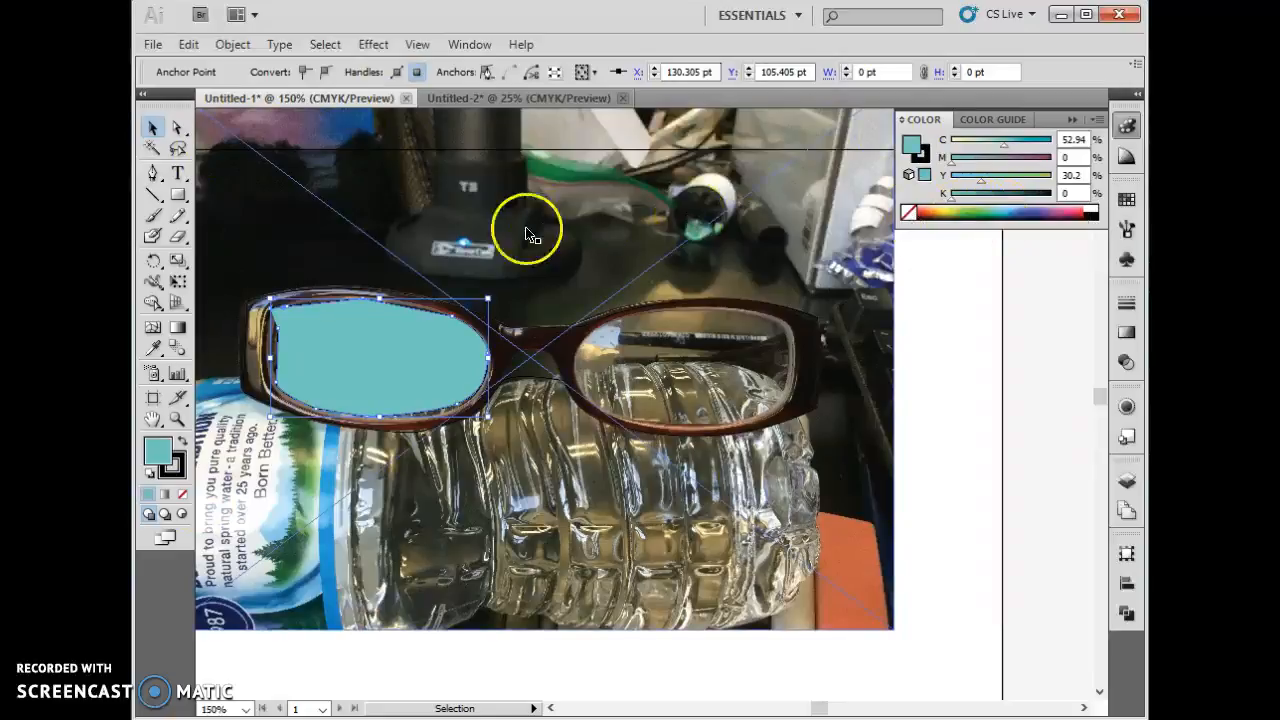
# Step: Move the left lens path's upper outer anchor to X 127.667 pt, Y 109 pt
pyautogui.click(177, 127)
pyautogui.click(280, 318)
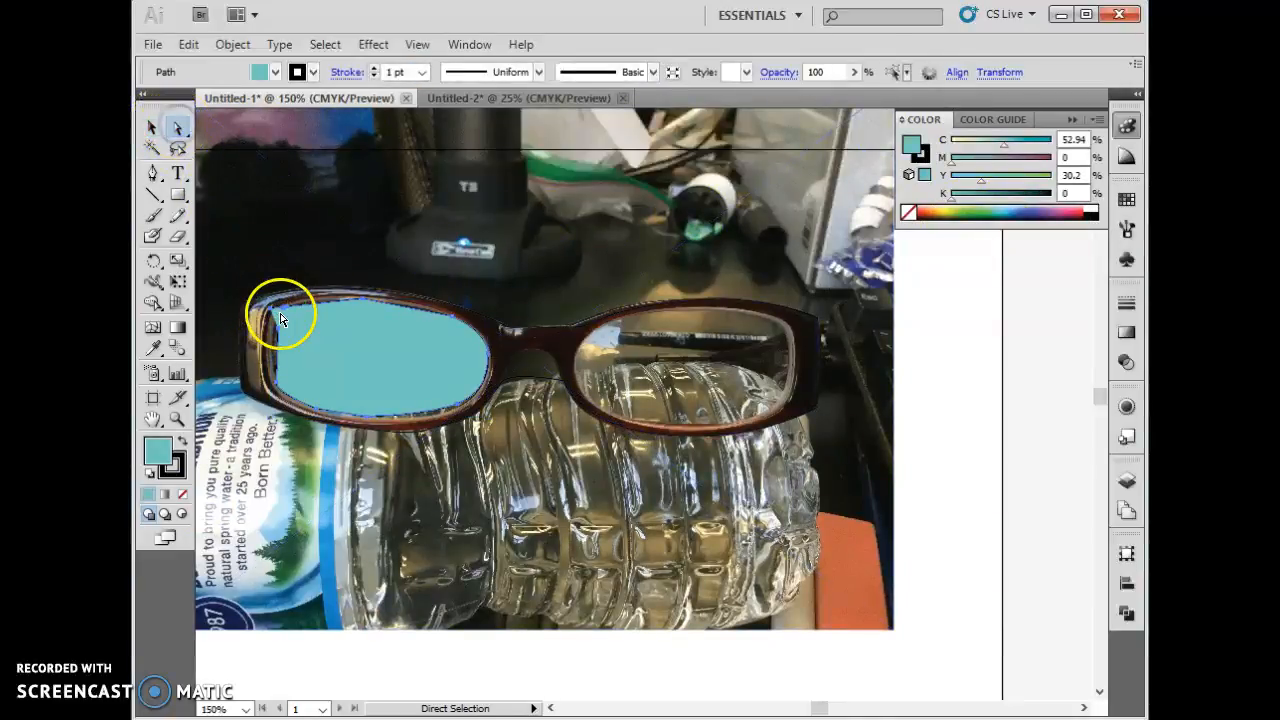
pyautogui.click(272, 316)
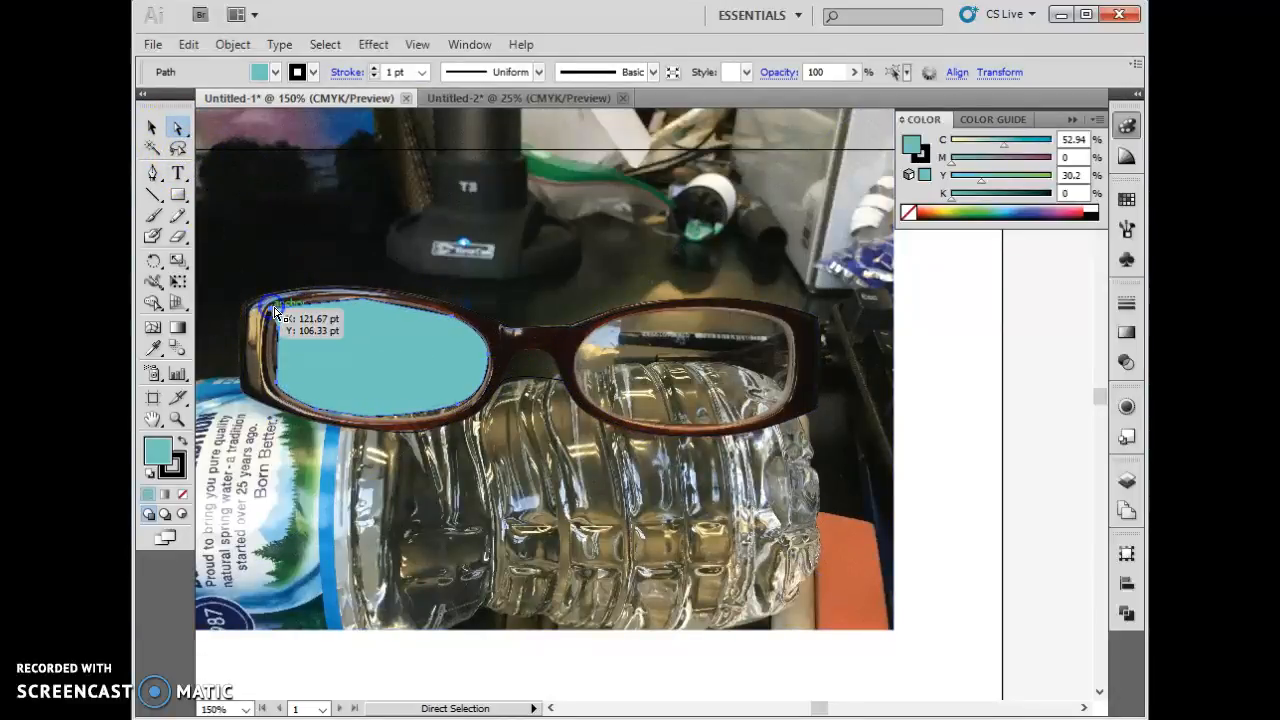
pyautogui.click(274, 316)
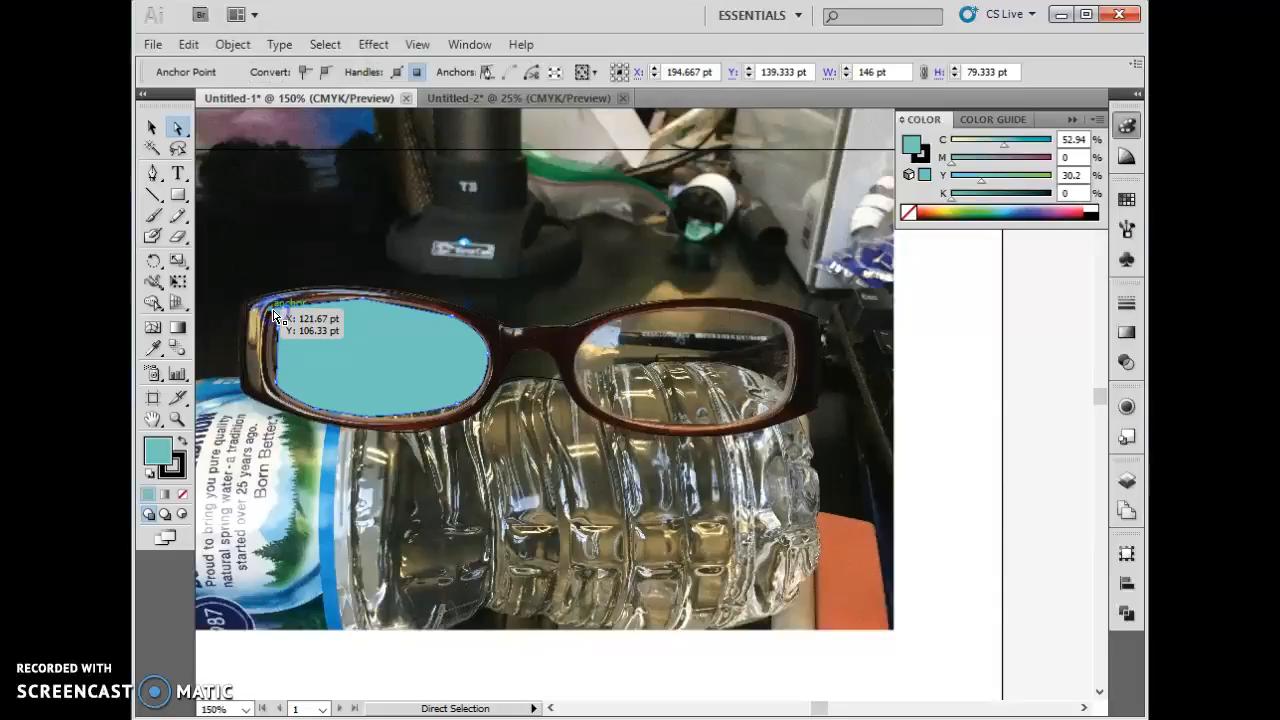
pyautogui.moveTo(273, 315); pyautogui.dragTo(280, 316)
pyautogui.click(275, 352)
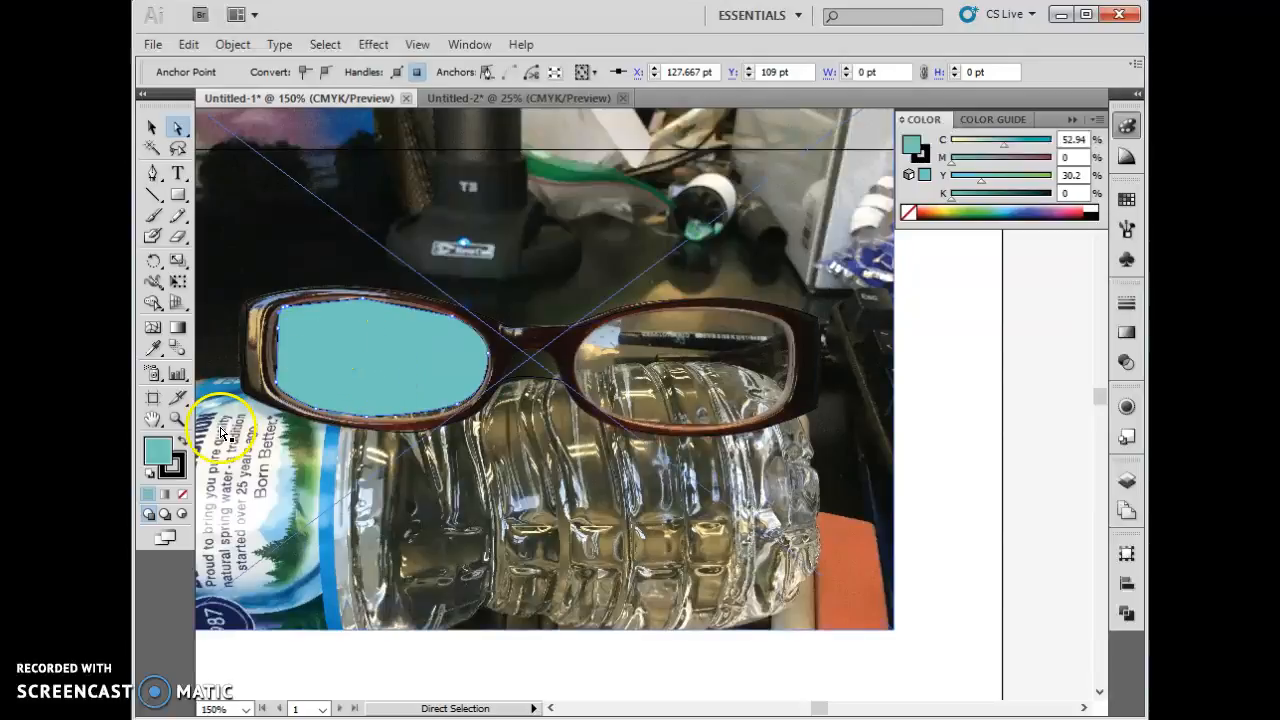
# Step: Fill the frame outline with red, C 6.27%, M 100%, Y 100%, K 1.18%
pyautogui.click(268, 395)
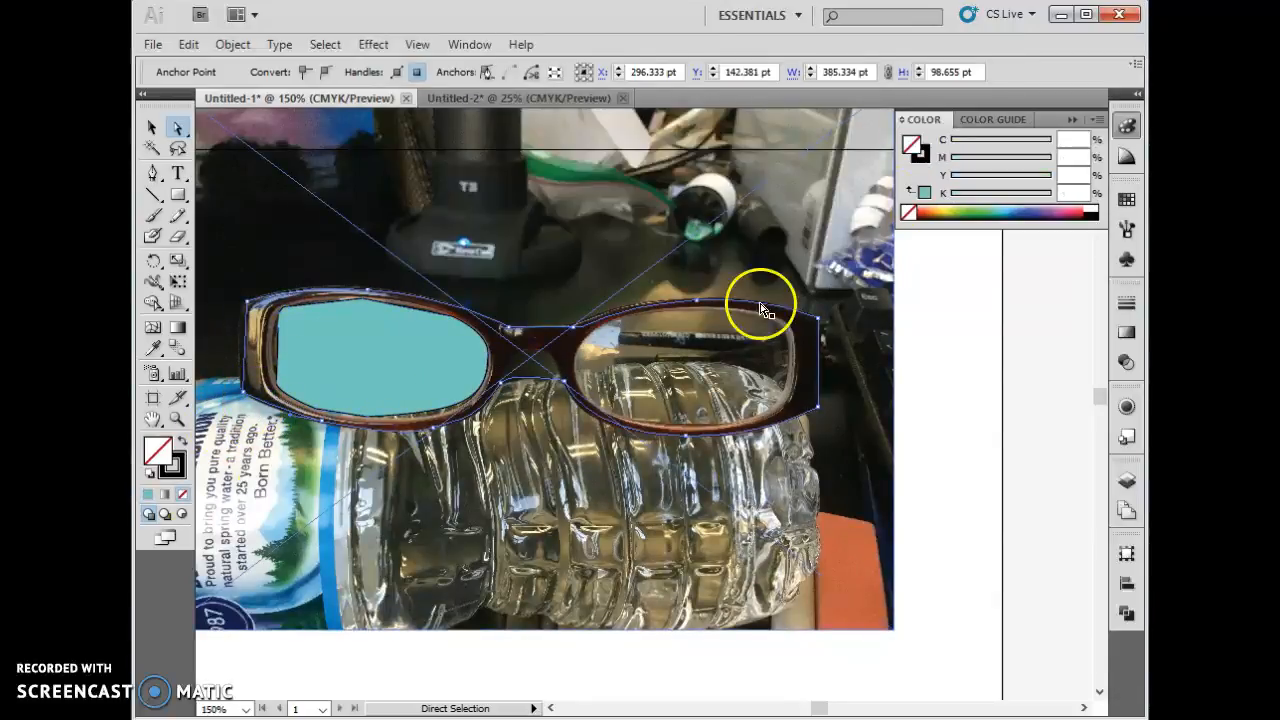
pyautogui.click(926, 211)
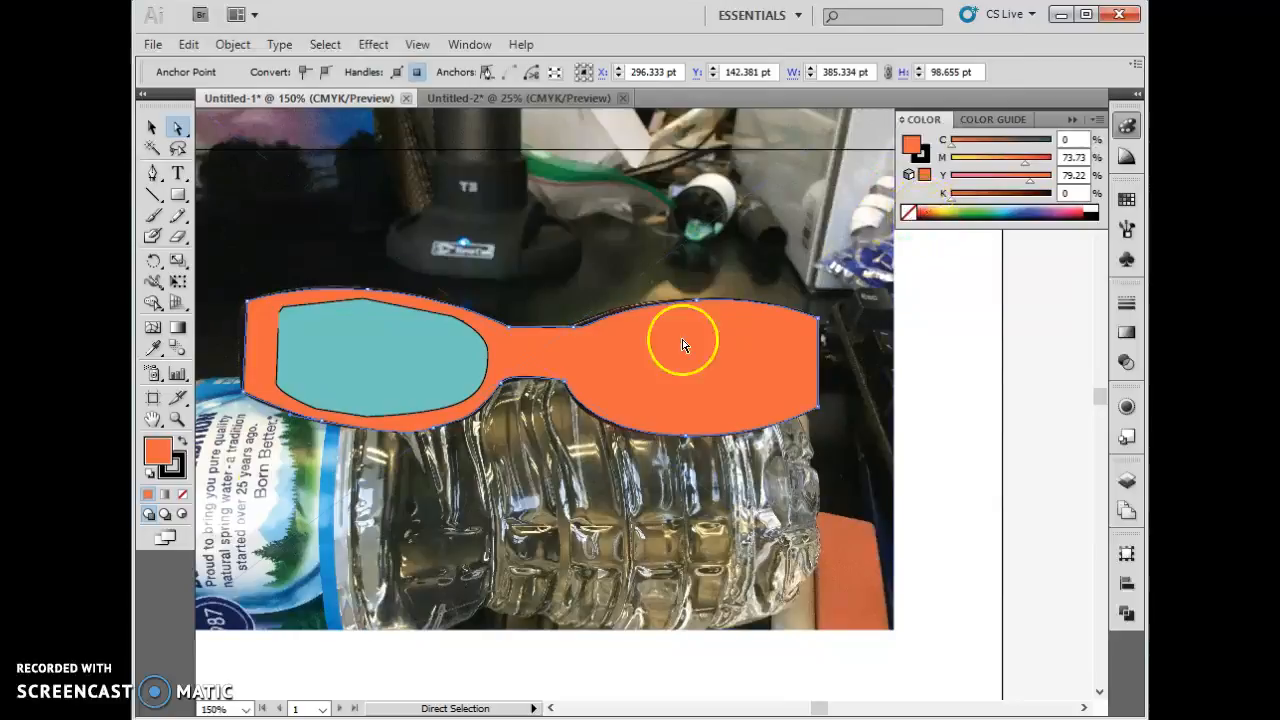
pyautogui.click(927, 207)
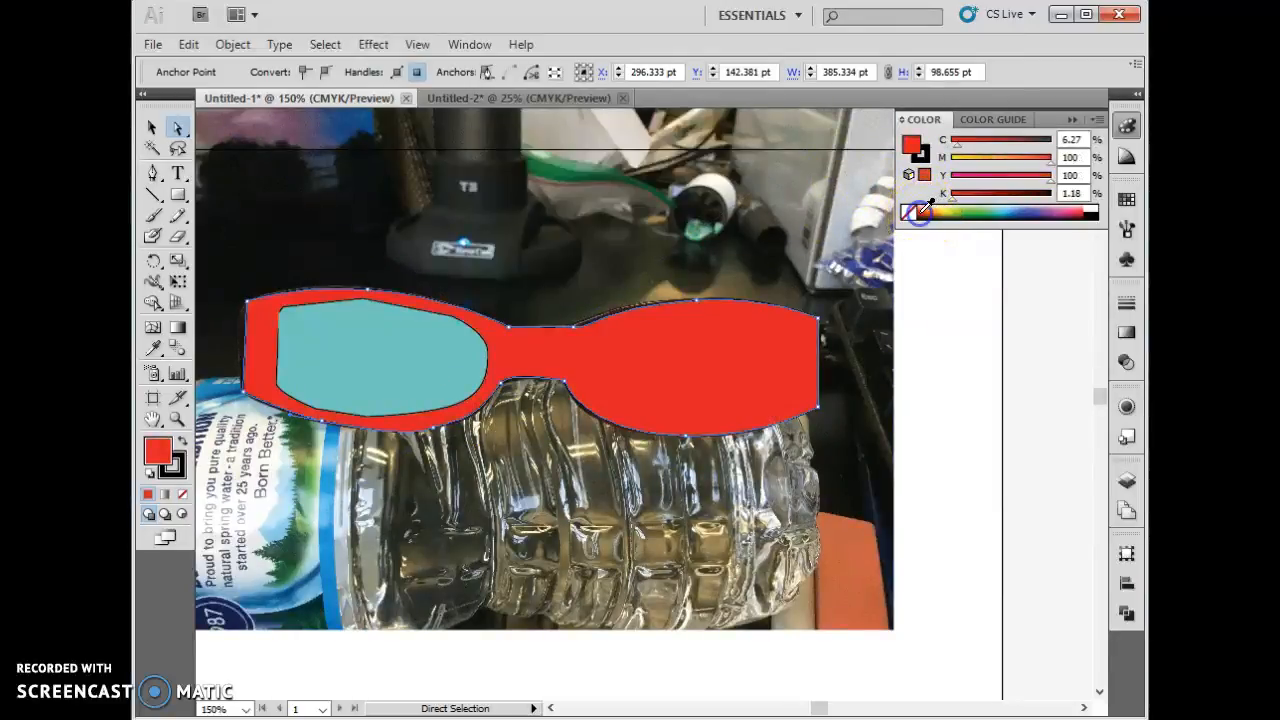
pyautogui.click(282, 367)
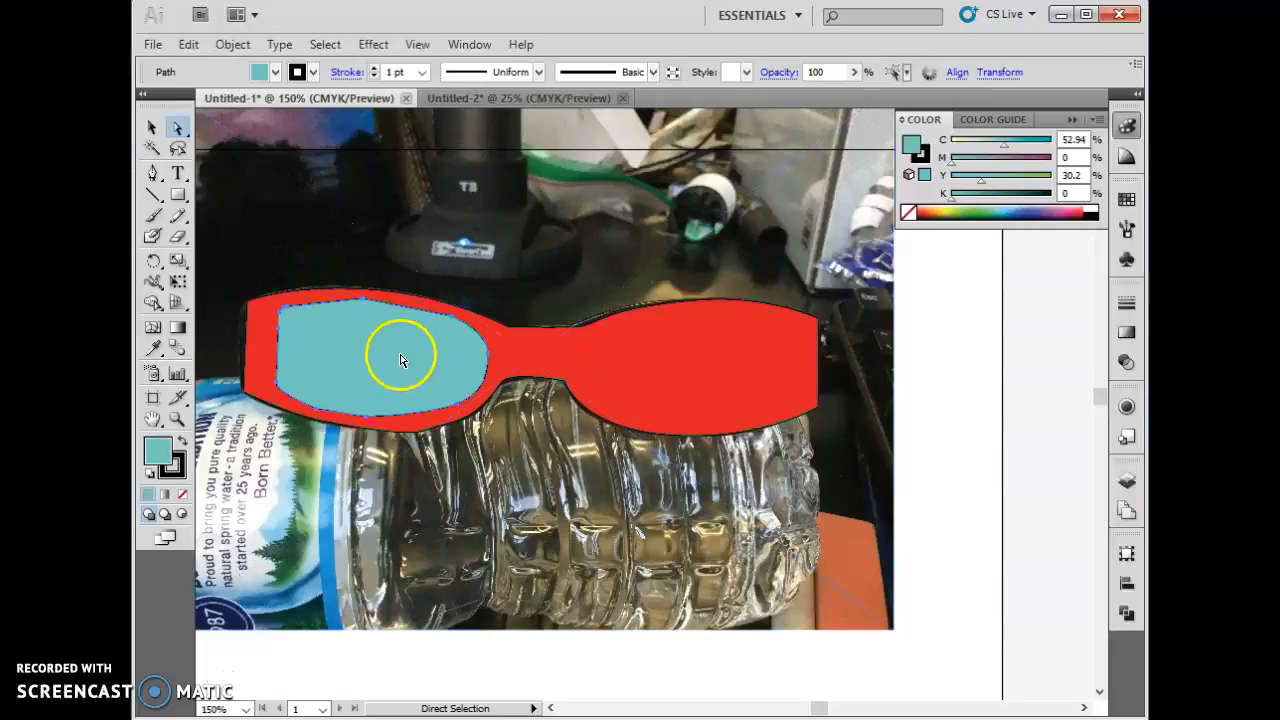
# Step: Select the frame outline and apply a linear white-to-black gradient fill at 0° to it
pyautogui.click(529, 381)
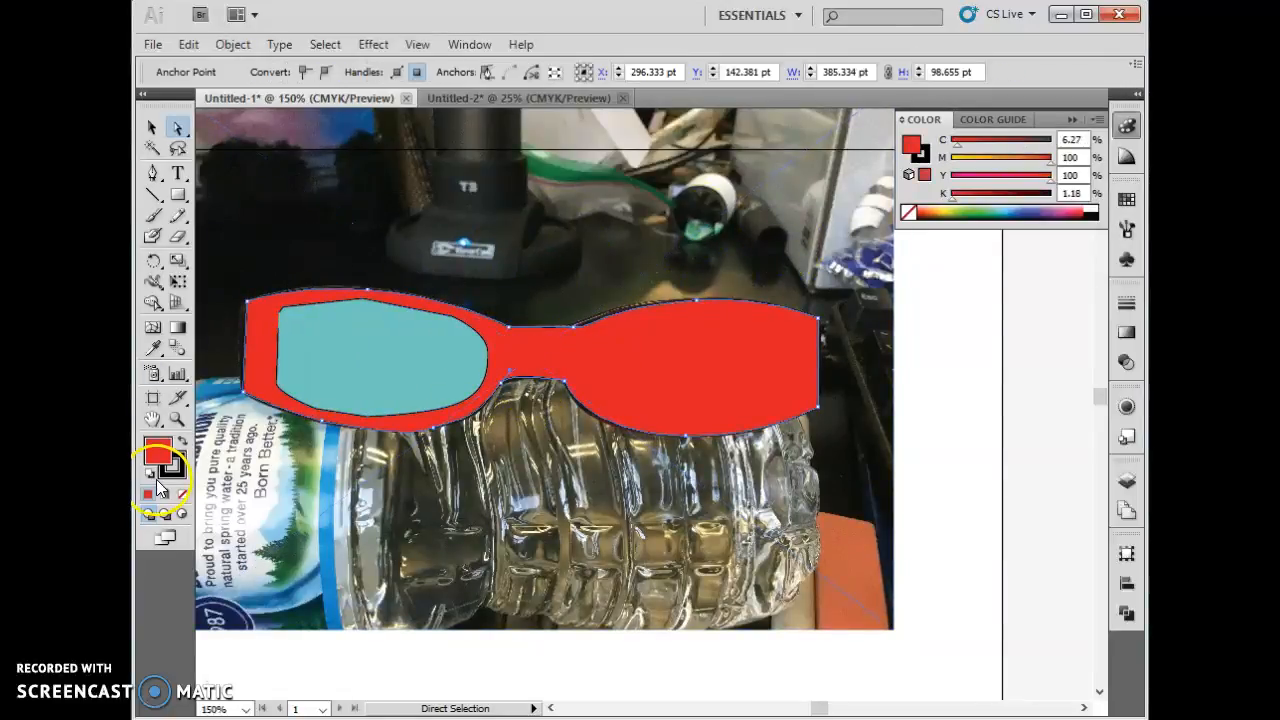
pyautogui.click(1134, 334)
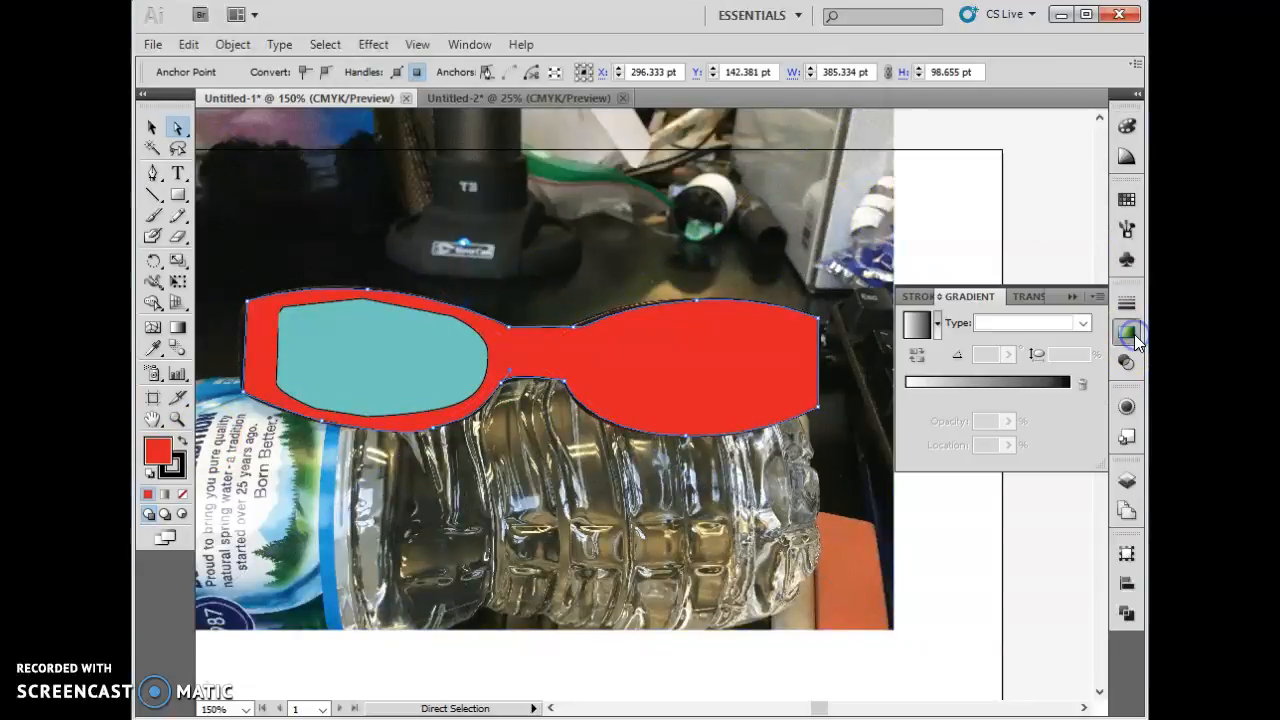
pyautogui.click(940, 334)
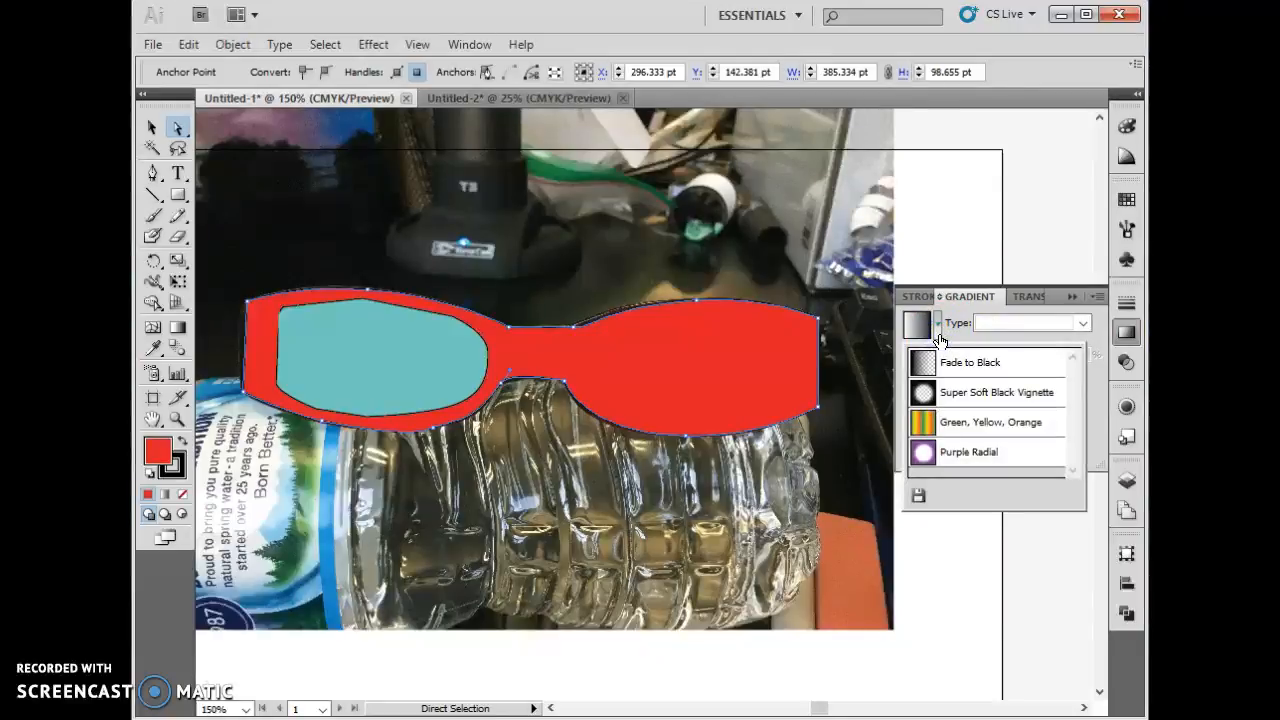
pyautogui.click(938, 341)
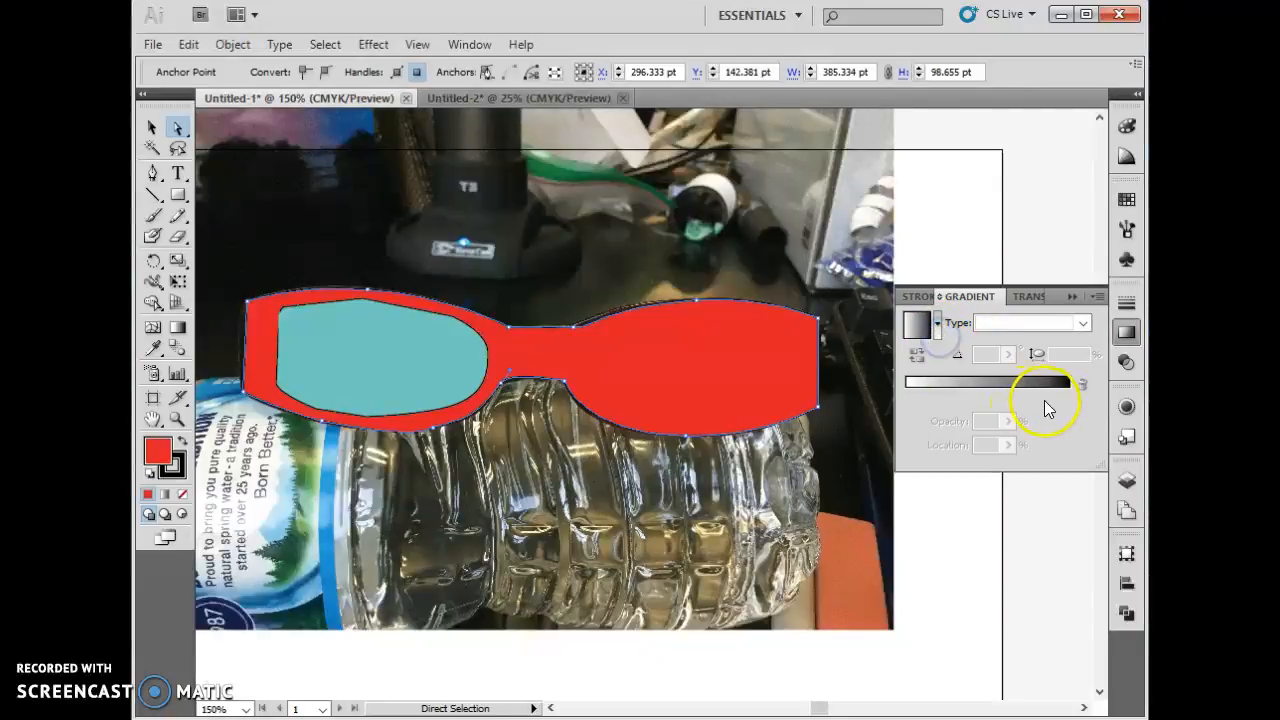
pyautogui.click(1064, 388)
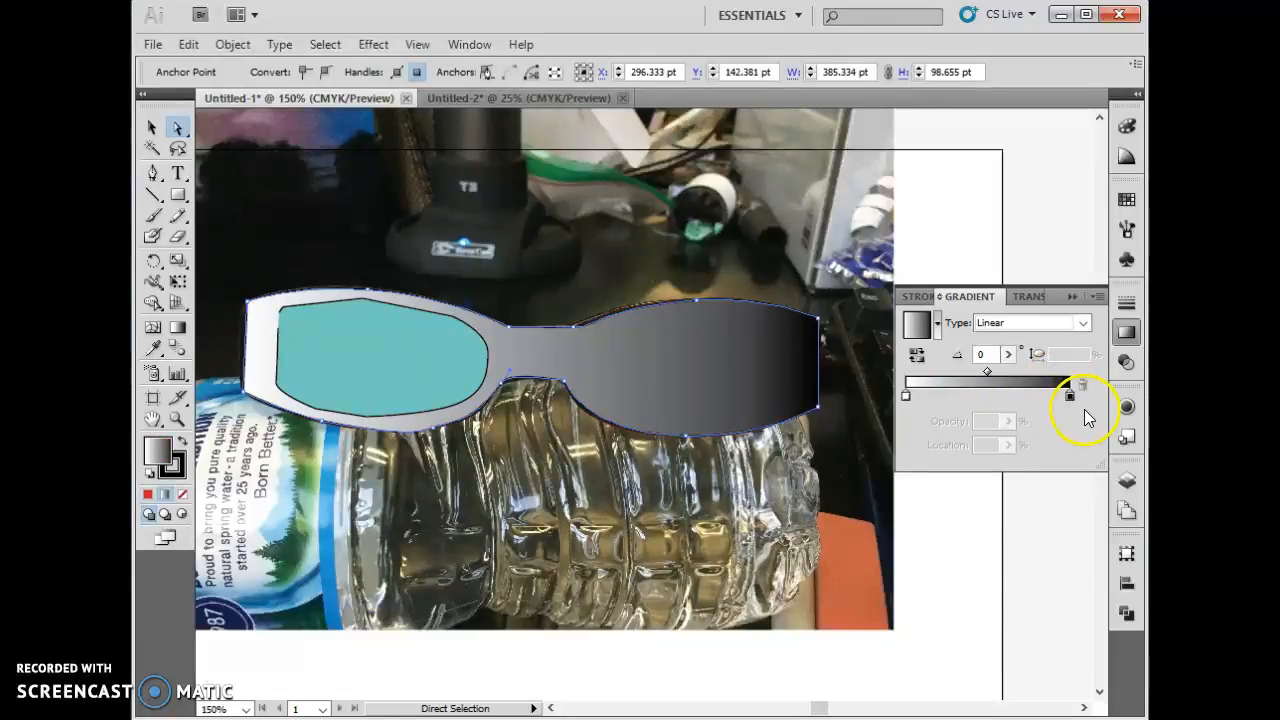
# Step: Shift the gradient's white stop to about 61.8% and add a red stop at the gradient's start
pyautogui.moveTo(905, 396); pyautogui.dragTo(1007, 398)
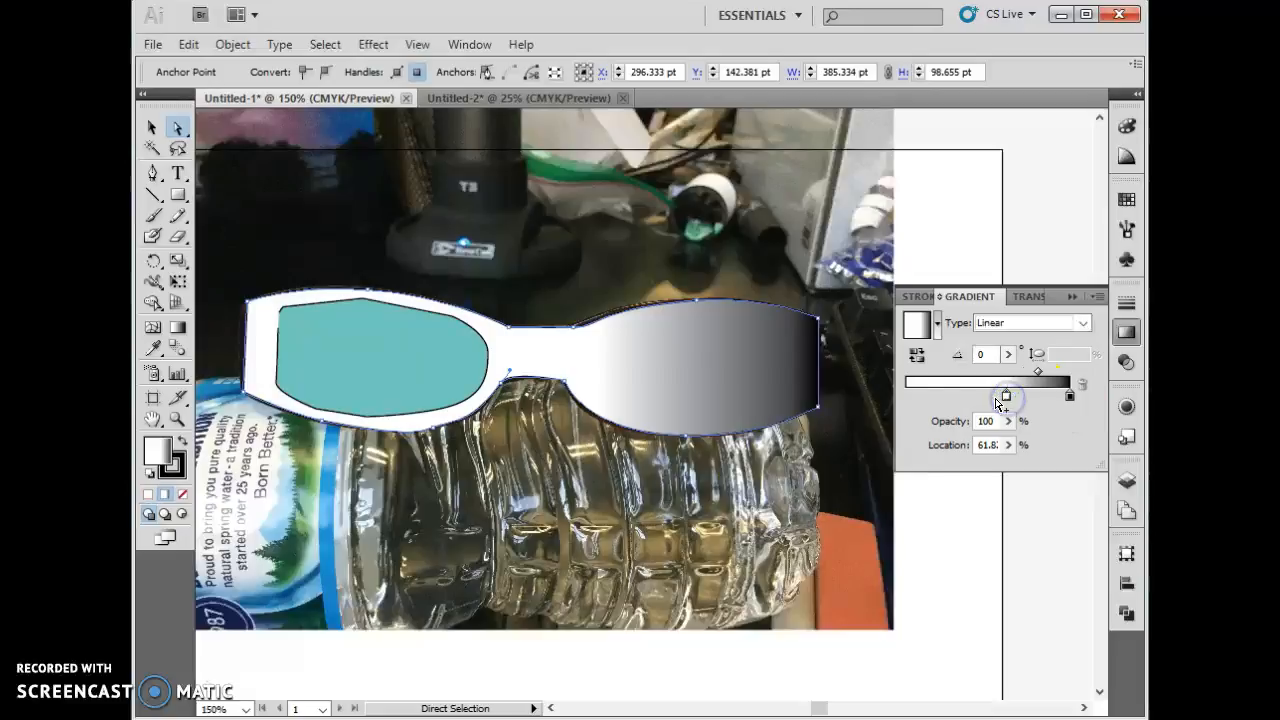
pyautogui.doubleClick(910, 395)
pyautogui.click(948, 436)
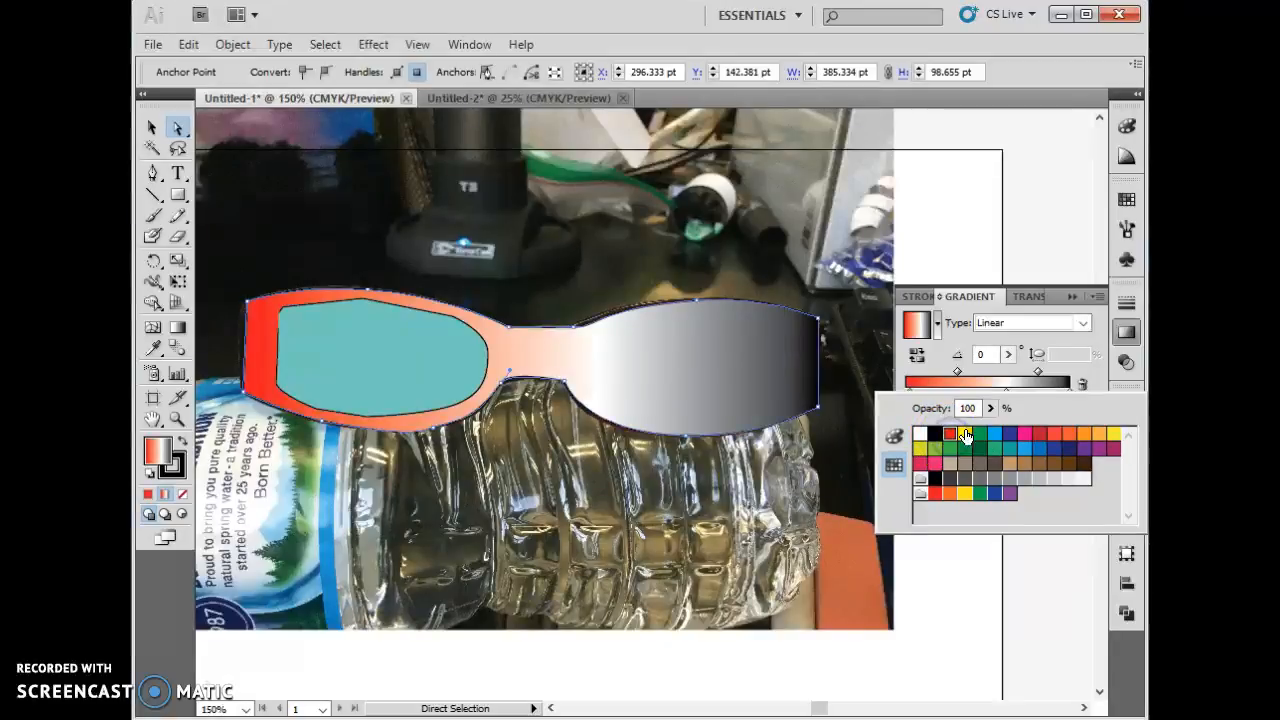
# Step: Recolor the gradient's black end stop at 100% to red and select the white middle stop
pyautogui.click(1070, 397)
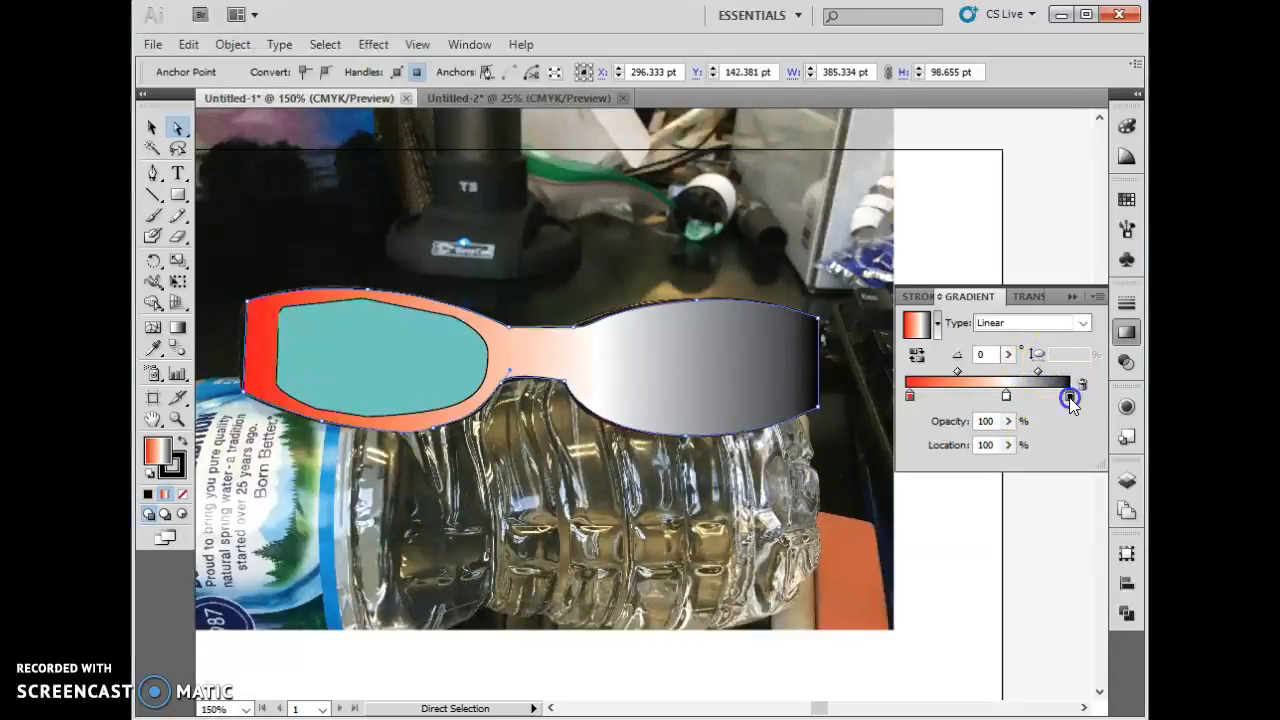
pyautogui.doubleClick(1070, 397)
pyautogui.click(950, 438)
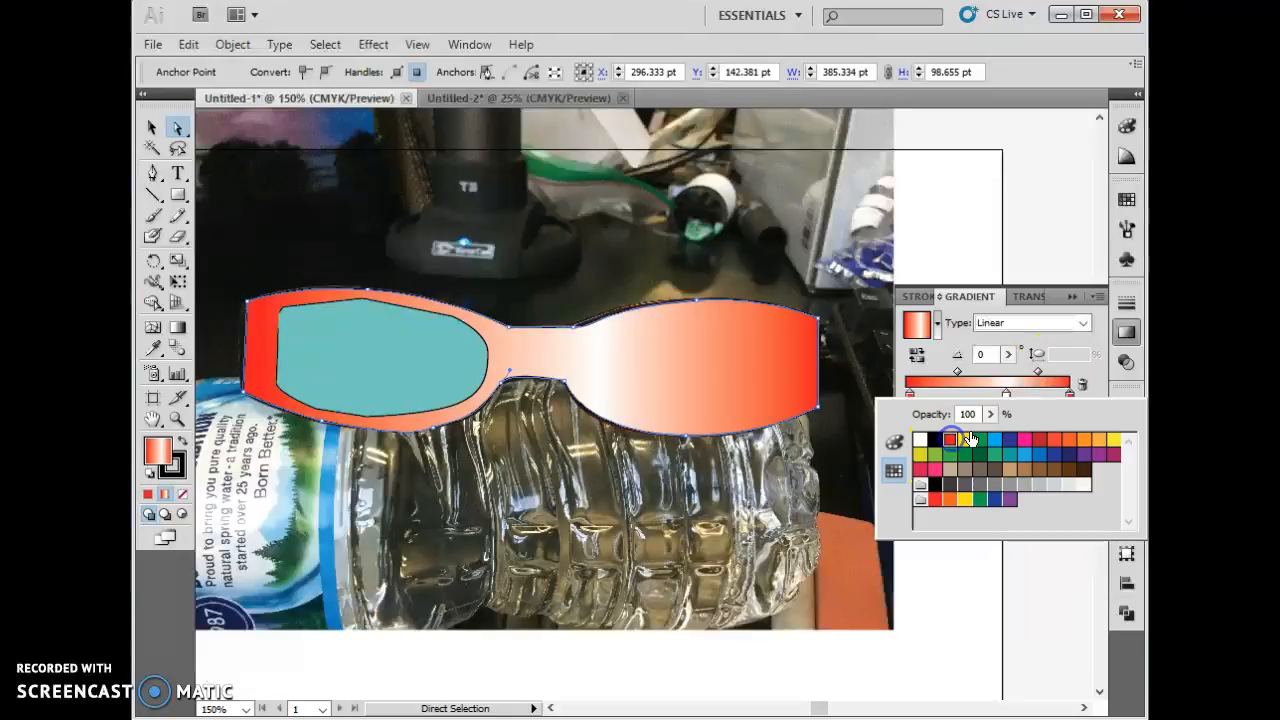
pyautogui.click(1005, 394)
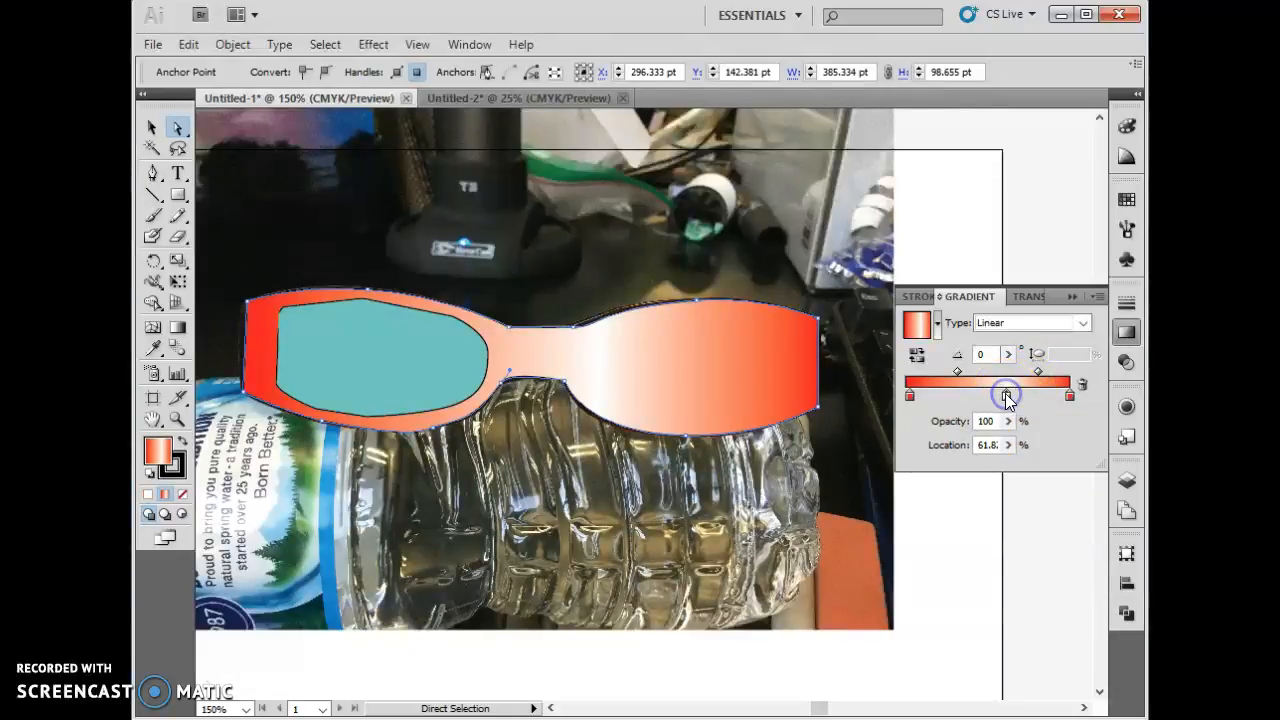
# Step: Recolor the gradient's middle stop to dark red, C 78%, M 100%, Y 100%, K 0%, and move the midpoints on both sides outward
pyautogui.doubleClick(1006, 396)
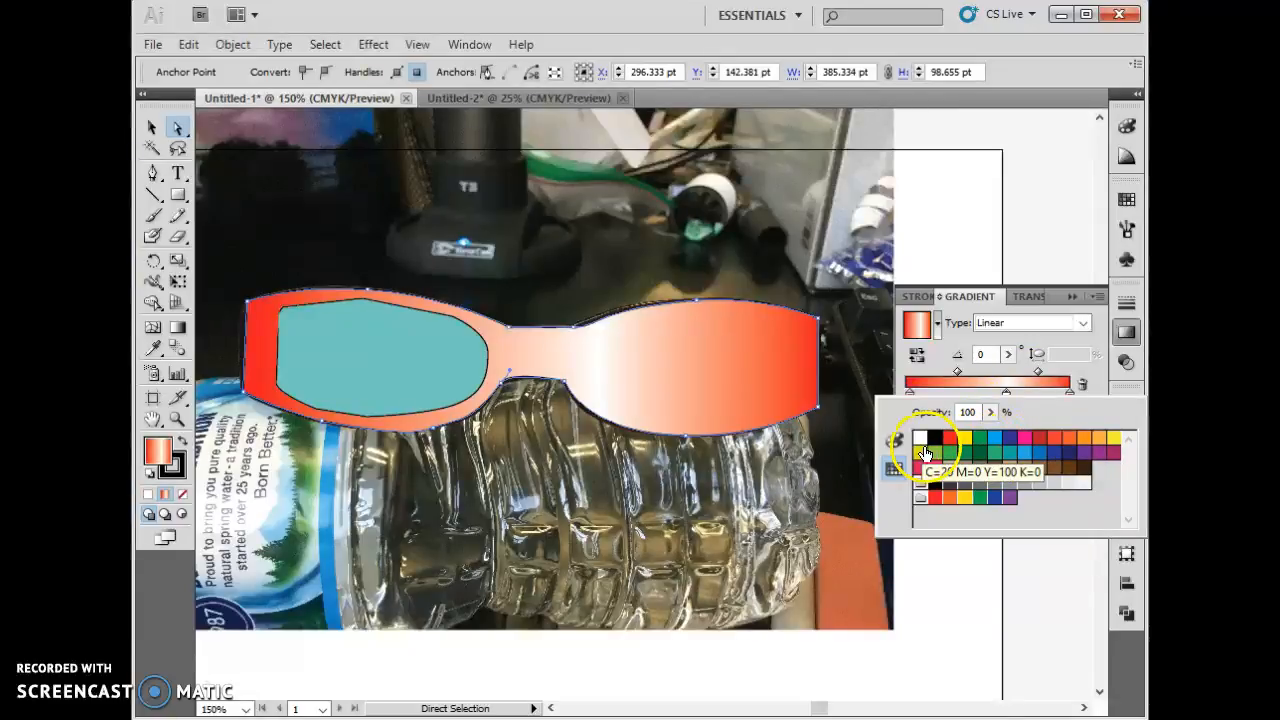
pyautogui.click(895, 443)
pyautogui.click(893, 468)
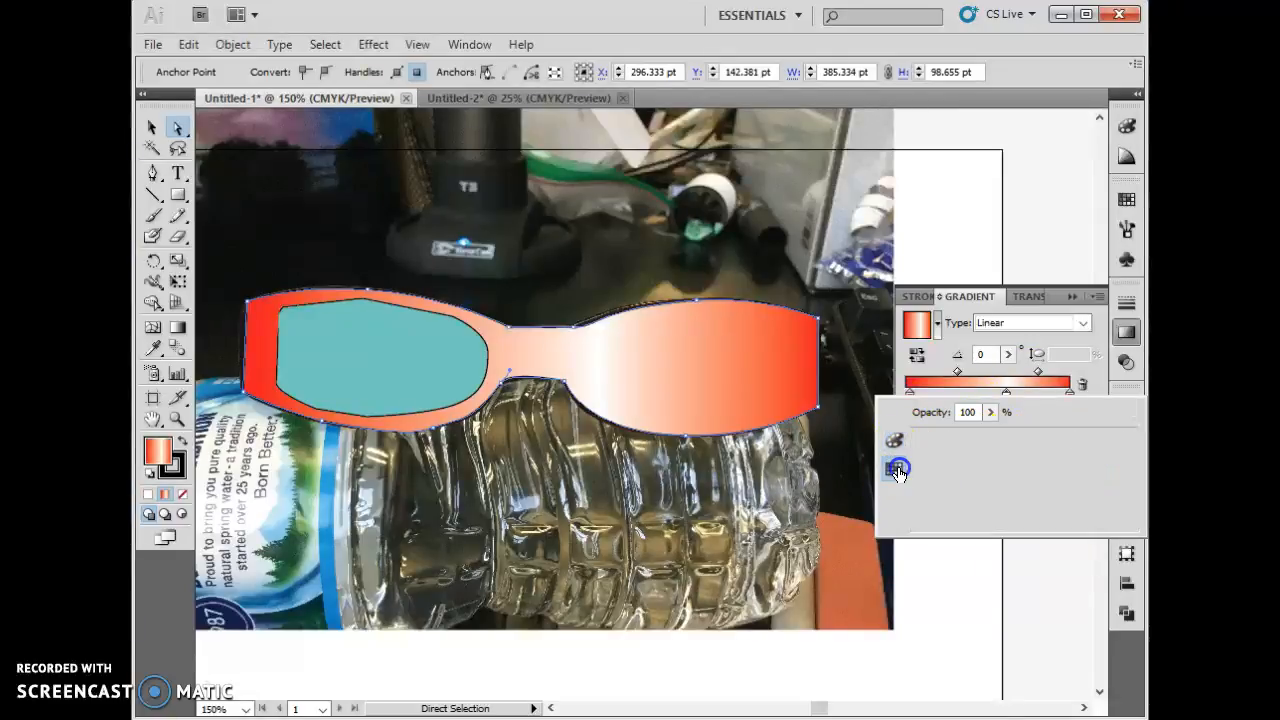
pyautogui.click(949, 437)
pyautogui.click(893, 440)
pyautogui.moveTo(972, 443); pyautogui.dragTo(1050, 440)
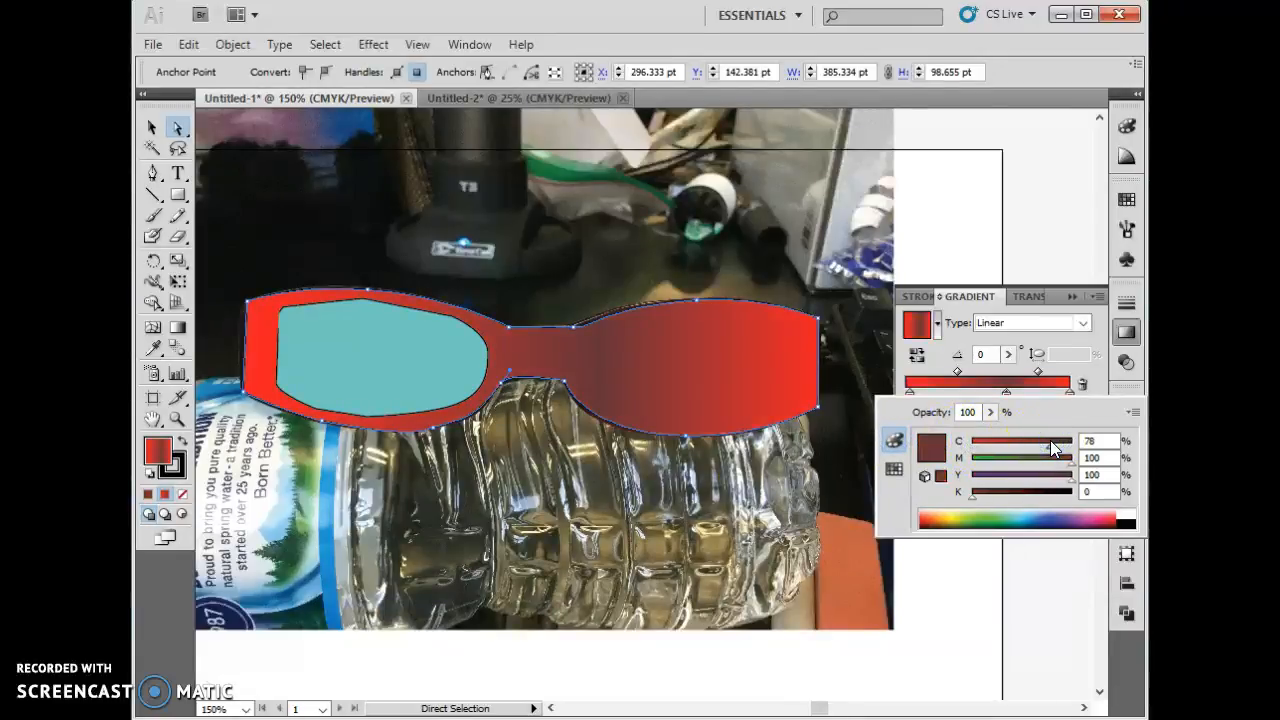
pyautogui.click(960, 296)
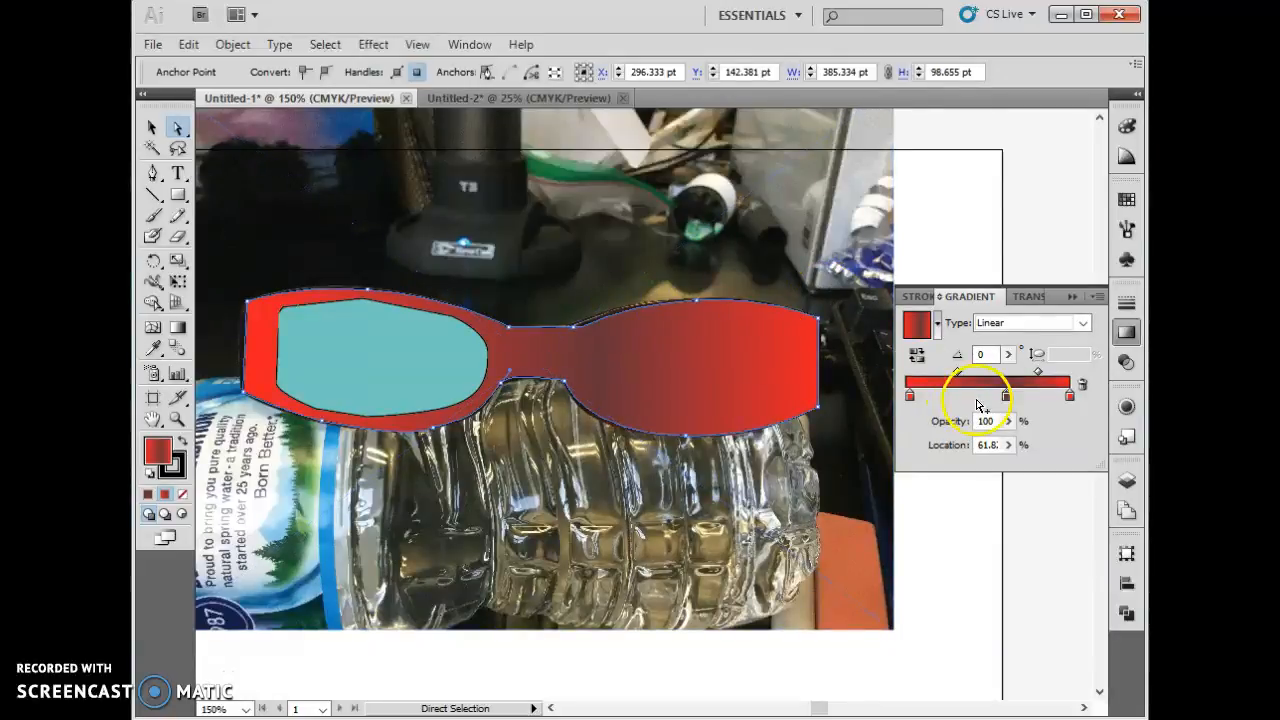
pyautogui.moveTo(1006, 395); pyautogui.dragTo(931, 371)
pyautogui.moveTo(1028, 372); pyautogui.dragTo(1046, 371)
pyautogui.click(364, 396)
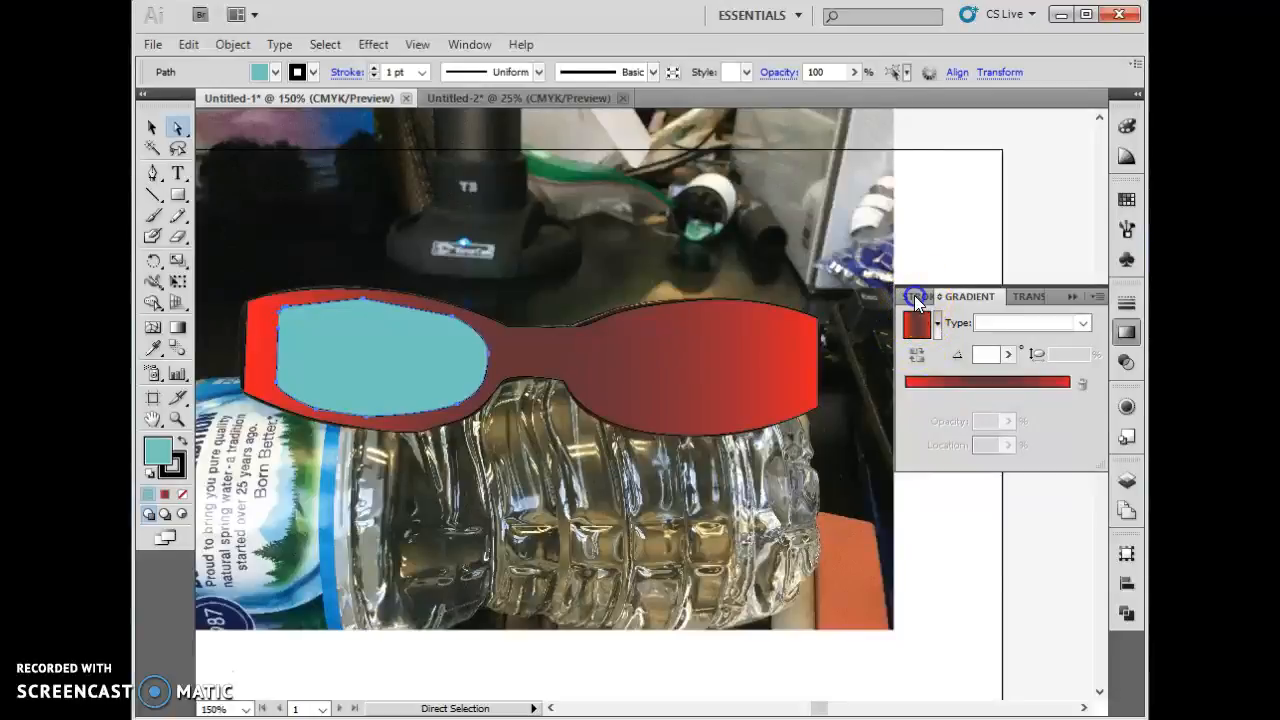
pyautogui.click(914, 296)
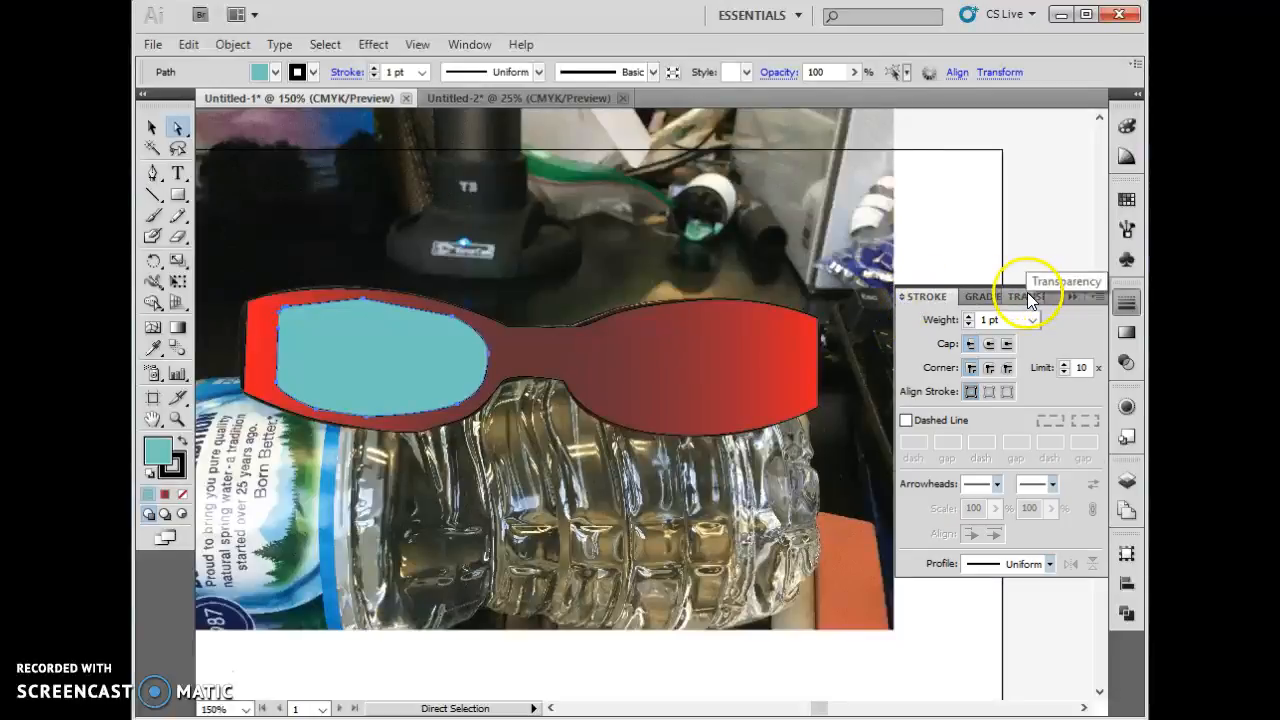
pyautogui.click(1074, 294)
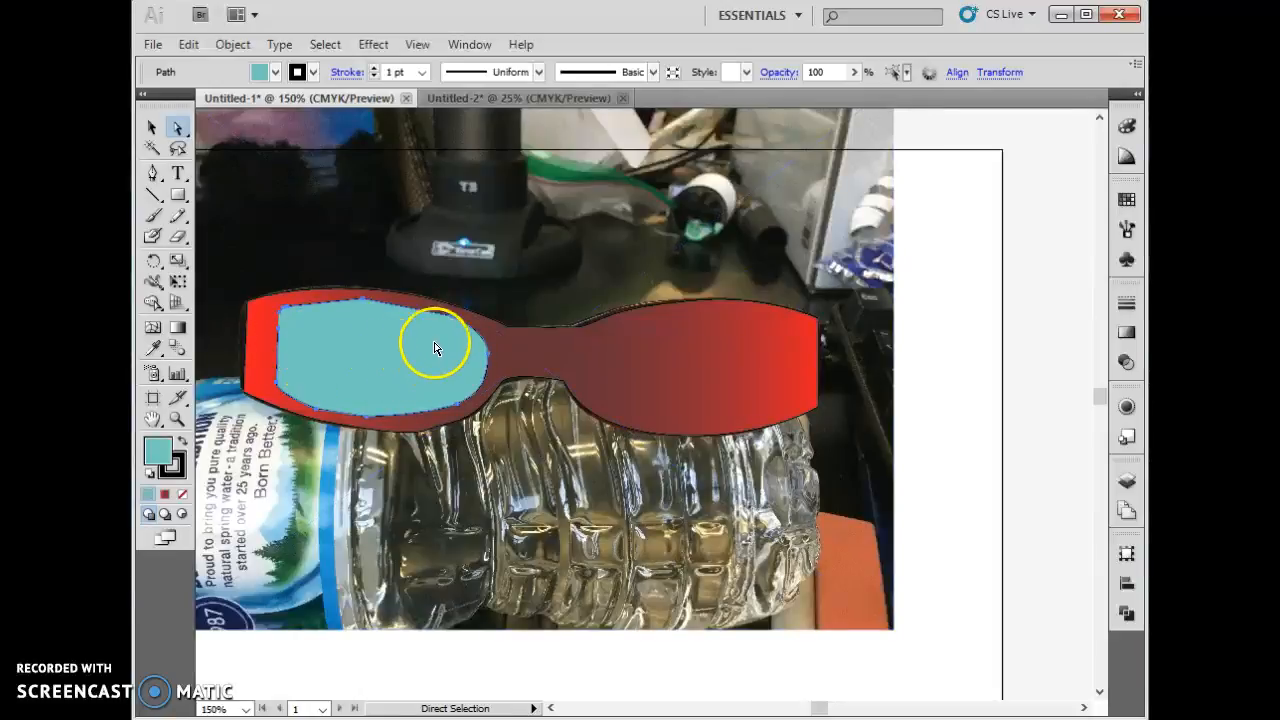
# Step: Move the teal lens shape off the frame to the area below it
pyautogui.click(500, 347)
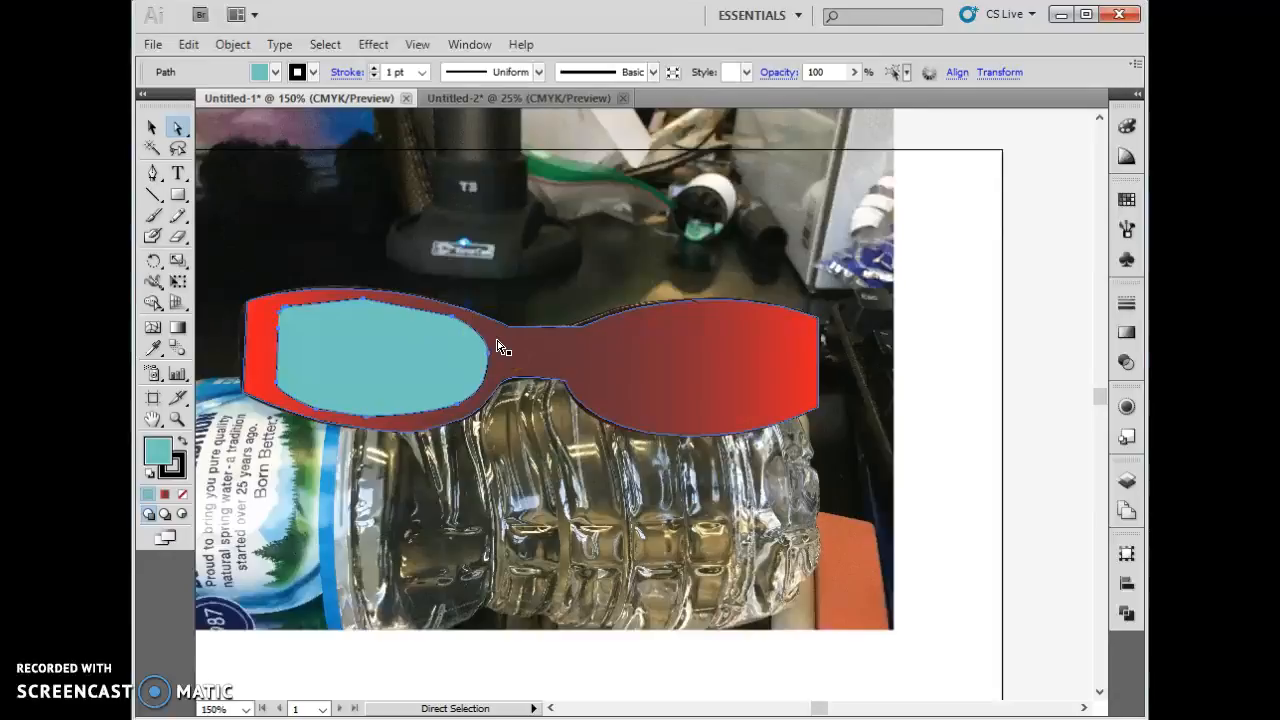
pyautogui.moveTo(386, 349); pyautogui.dragTo(437, 487)
pyautogui.click(437, 370)
pyautogui.moveTo(437, 370)
pyautogui.mouseDown()
pyautogui.moveTo(434, 351)
pyautogui.moveTo(433, 370)
pyautogui.mouseUp()
pyautogui.click(571, 434)
pyautogui.click(709, 514)
pyautogui.click(645, 522)
pyautogui.moveTo(645, 522); pyautogui.dragTo(943, 523)
pyautogui.click(778, 520)
# Step: Move the linked glasses photo off the artboard to its right side and place the teal lens back over the frame's left half
pyautogui.hotkey('ctrl', '-')
pyautogui.hotkey('ctrl', '-')
pyautogui.hotkey('ctrl', '-')
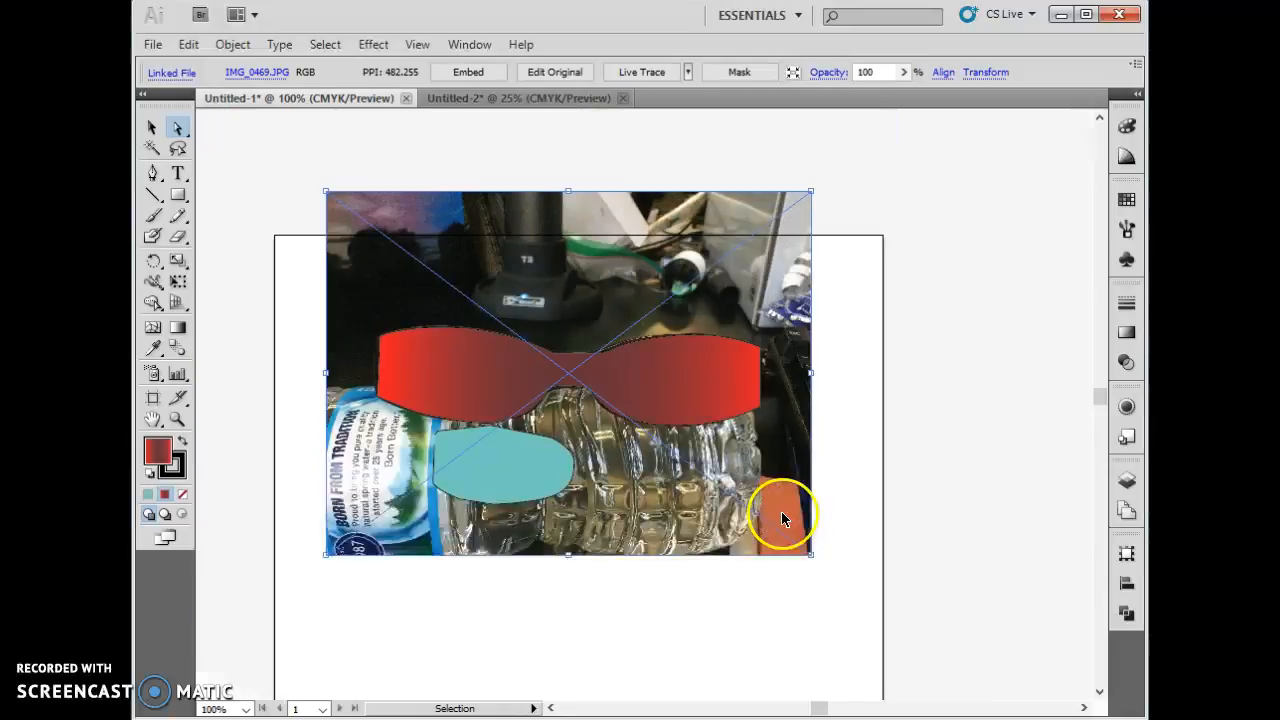
pyautogui.moveTo(629, 320); pyautogui.dragTo(951, 336)
pyautogui.moveTo(565, 442); pyautogui.dragTo(541, 397)
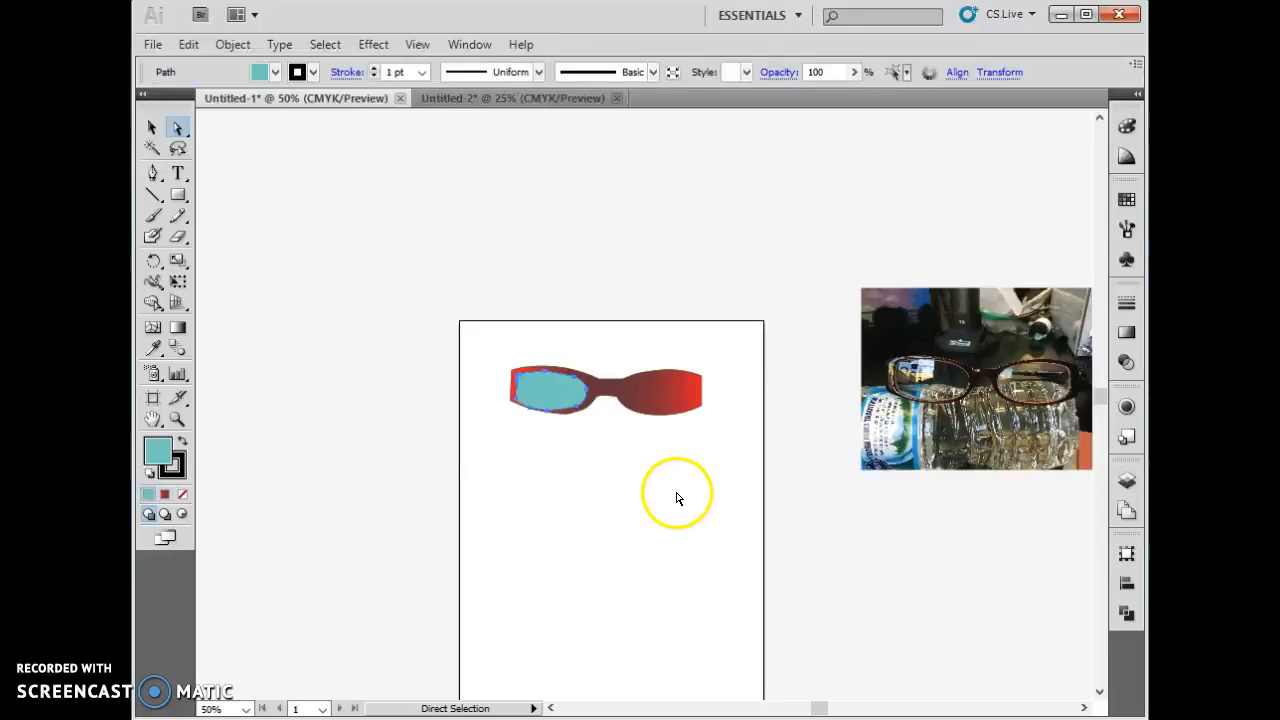
# Step: Fill the lens shape with white, C 0%, M 0%, Y 0%, K 0%
pyautogui.click(157, 454)
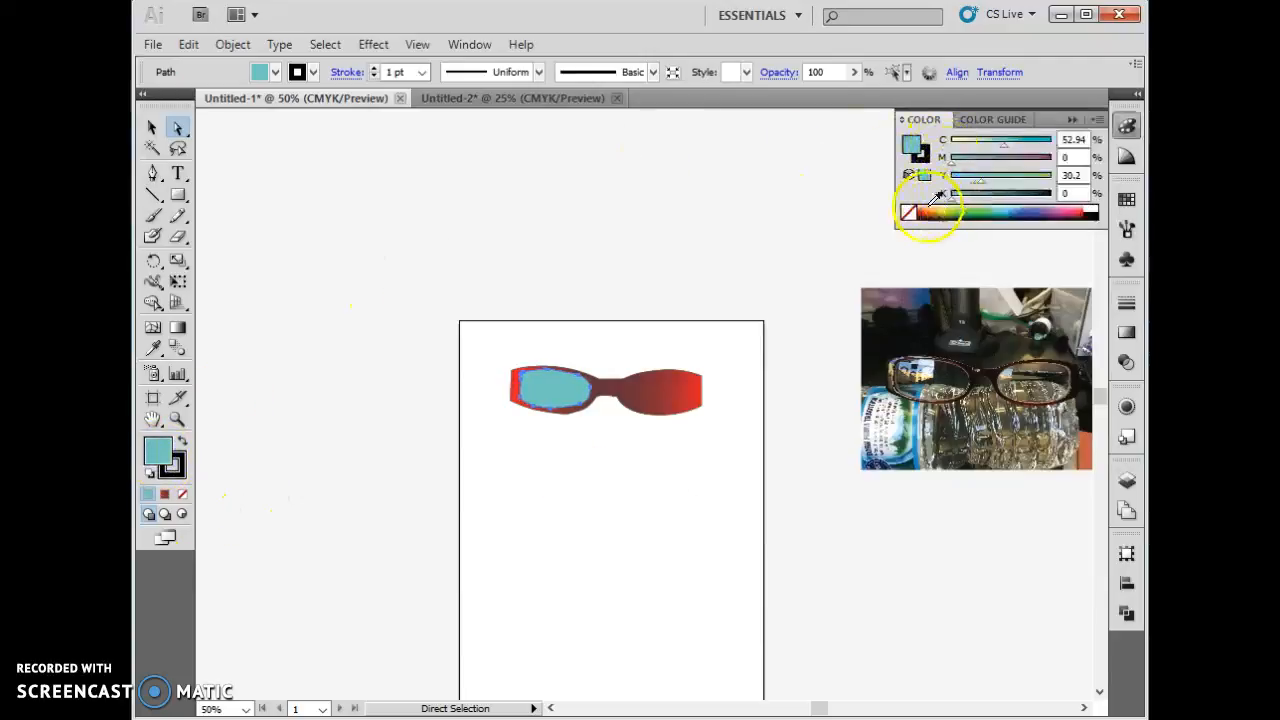
pyautogui.click(1094, 209)
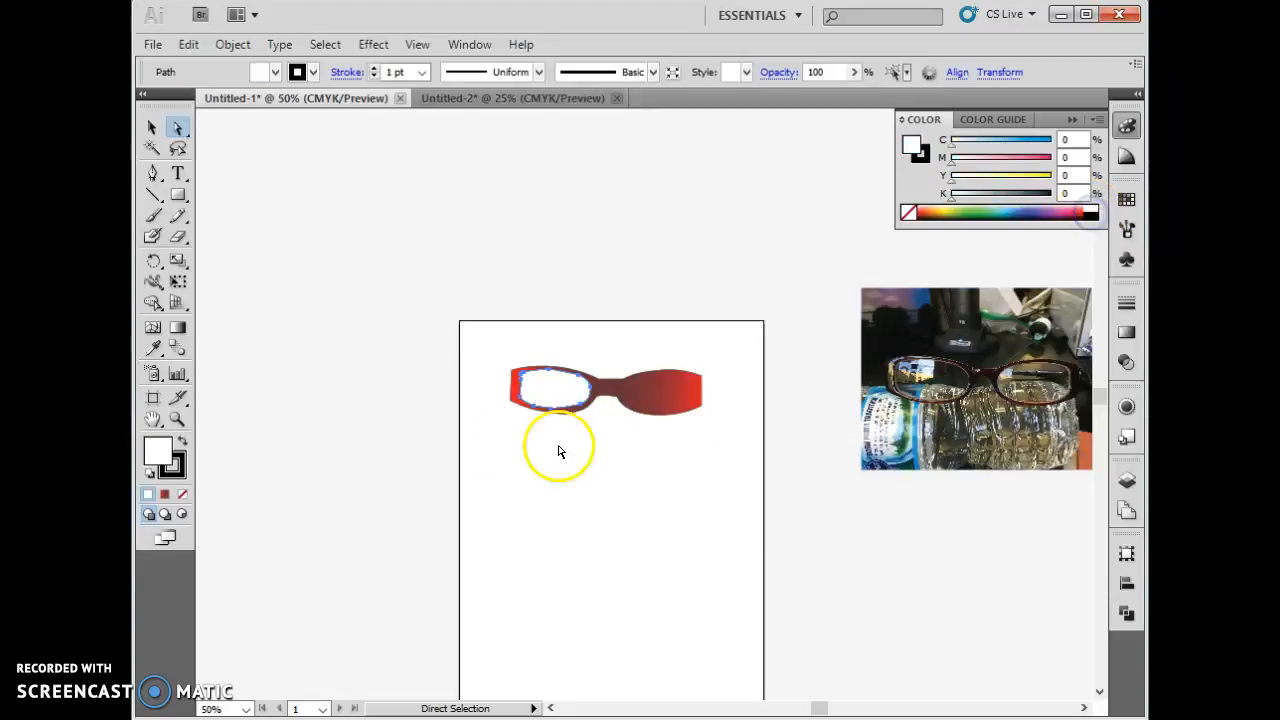
pyautogui.click(697, 258)
# Step: Duplicate the white lens onto the right half of the glasses frame
pyautogui.click(563, 398)
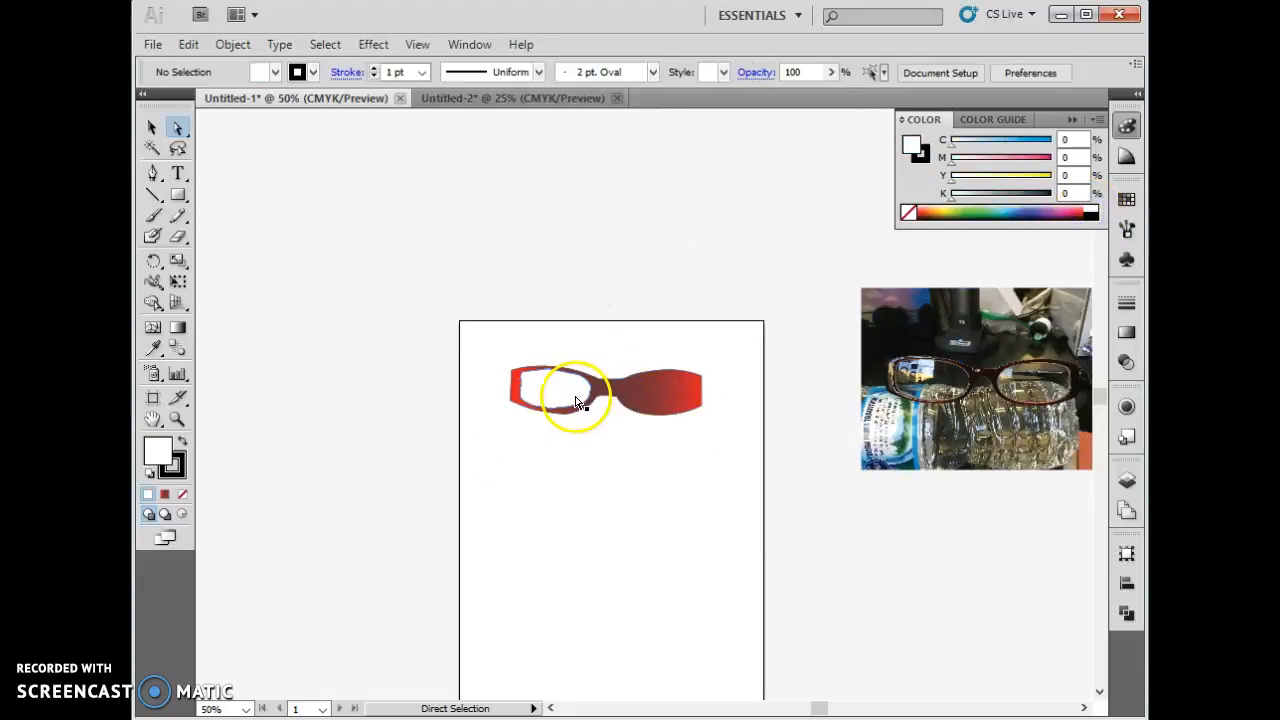
pyautogui.click(152, 127)
pyautogui.click(566, 384)
pyautogui.moveTo(567, 389); pyautogui.dragTo(679, 394)
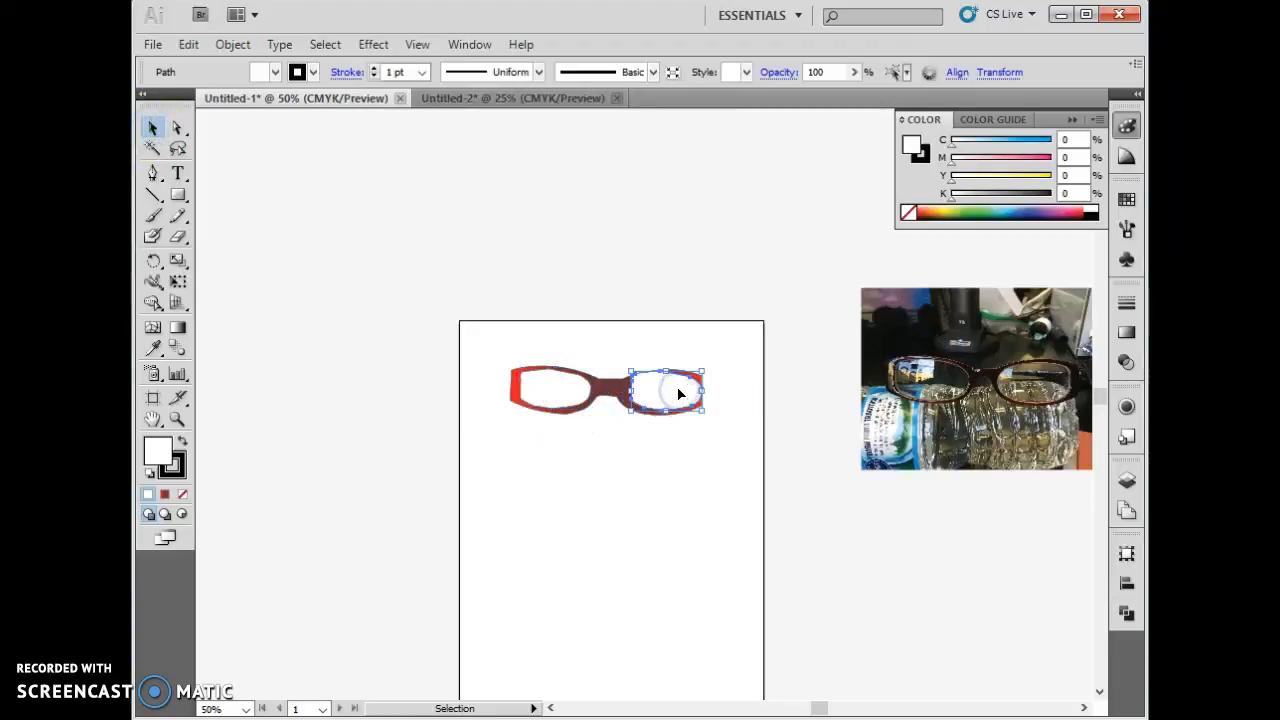
# Step: Reflect the right lens copy across the vertical axis and shift it to fit inside the frame
pyautogui.rightClick(679, 394)
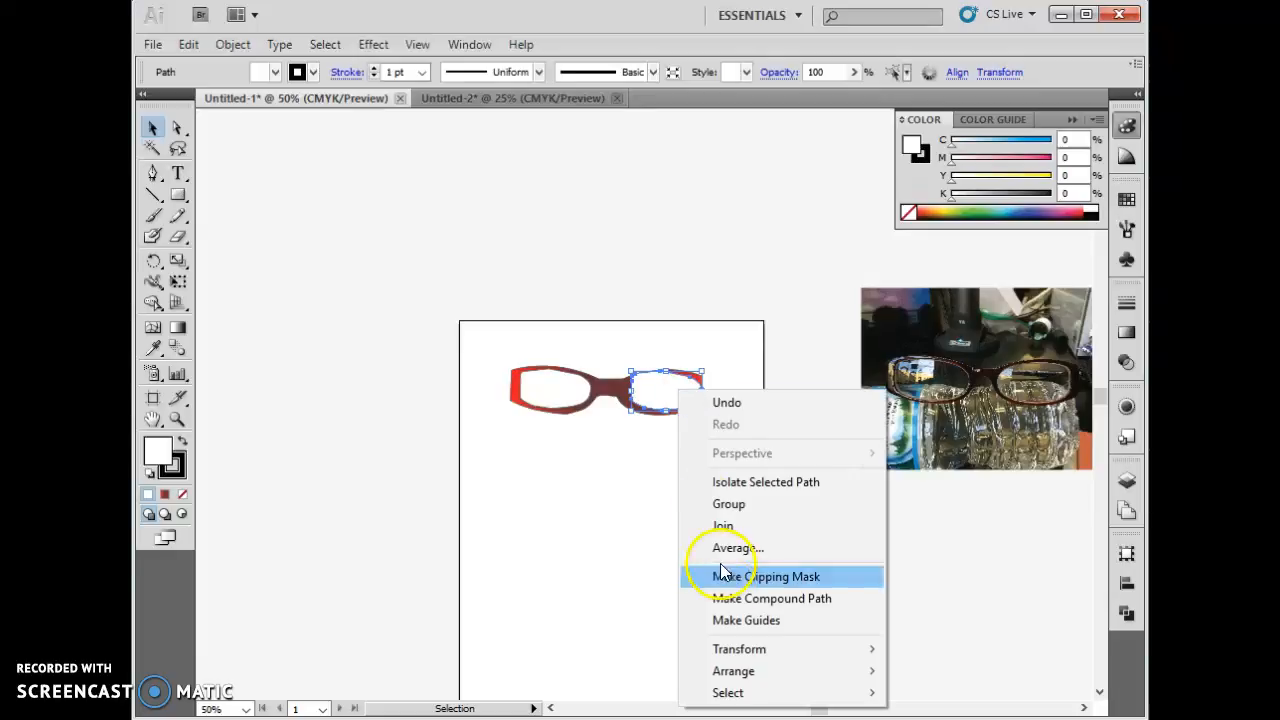
pyautogui.moveTo(736, 682)
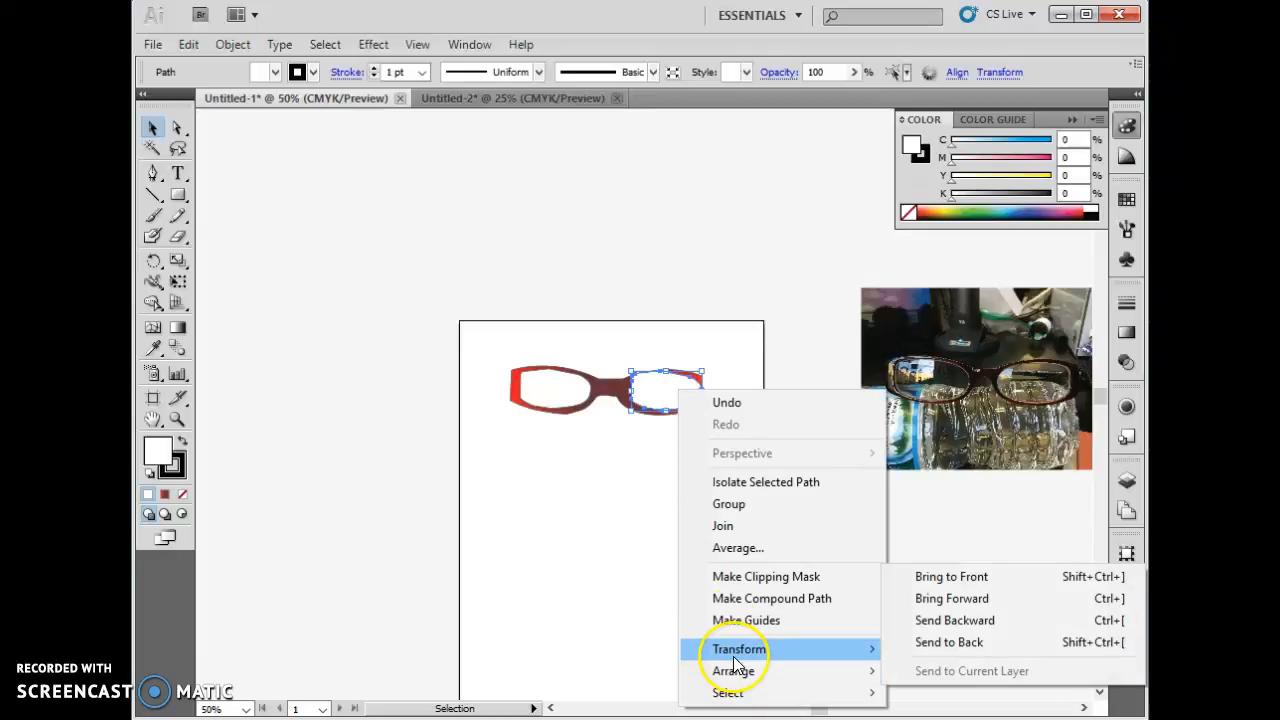
pyautogui.click(538, 545)
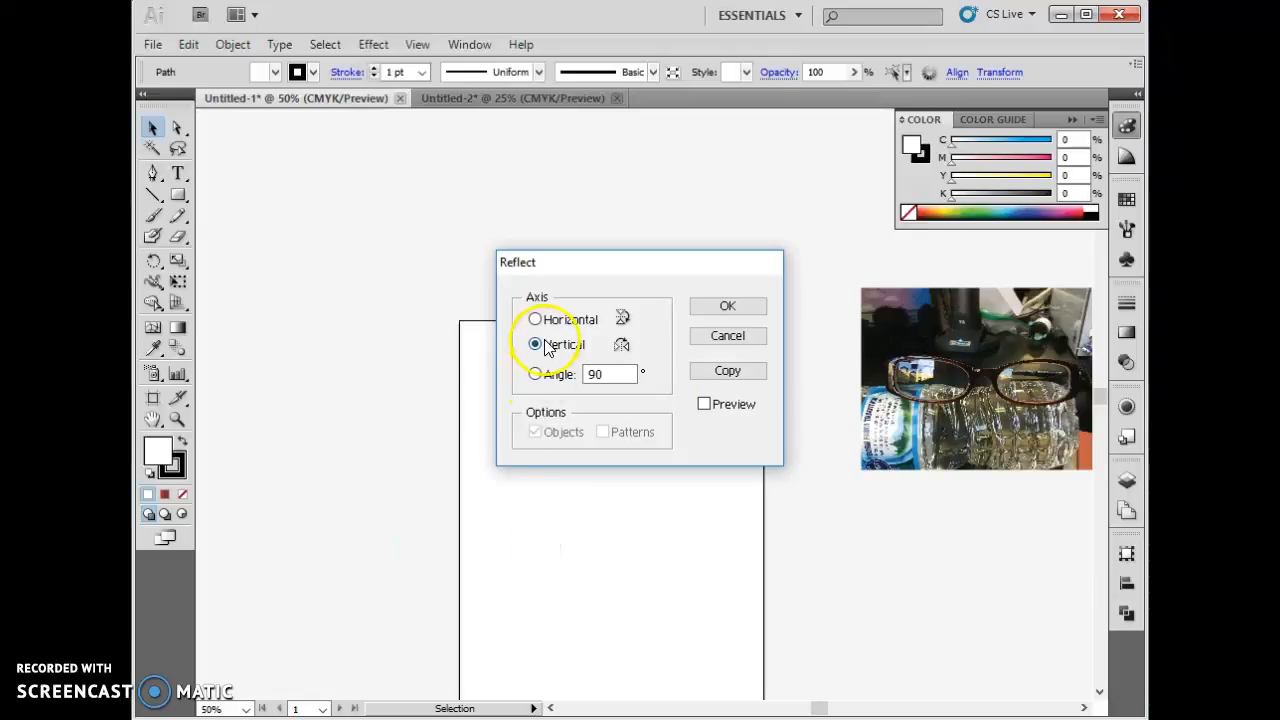
pyautogui.click(712, 307)
pyautogui.moveTo(702, 366); pyautogui.dragTo(688, 362)
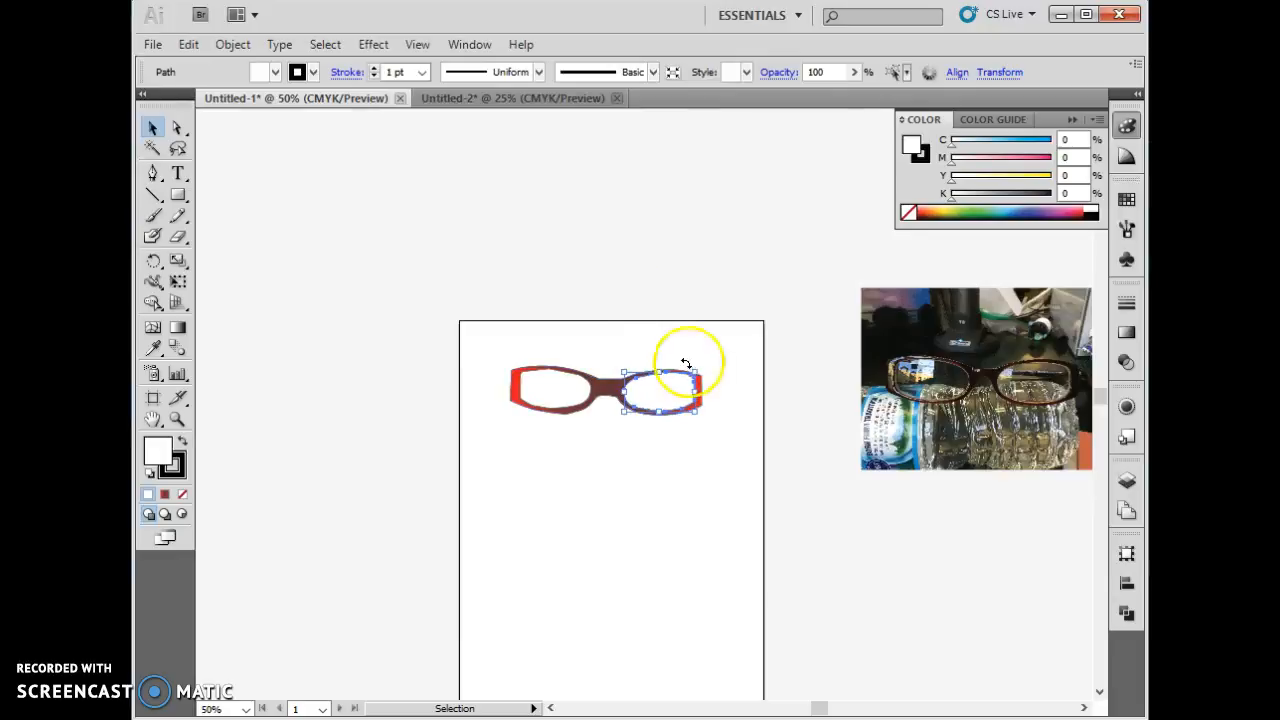
pyautogui.click(604, 263)
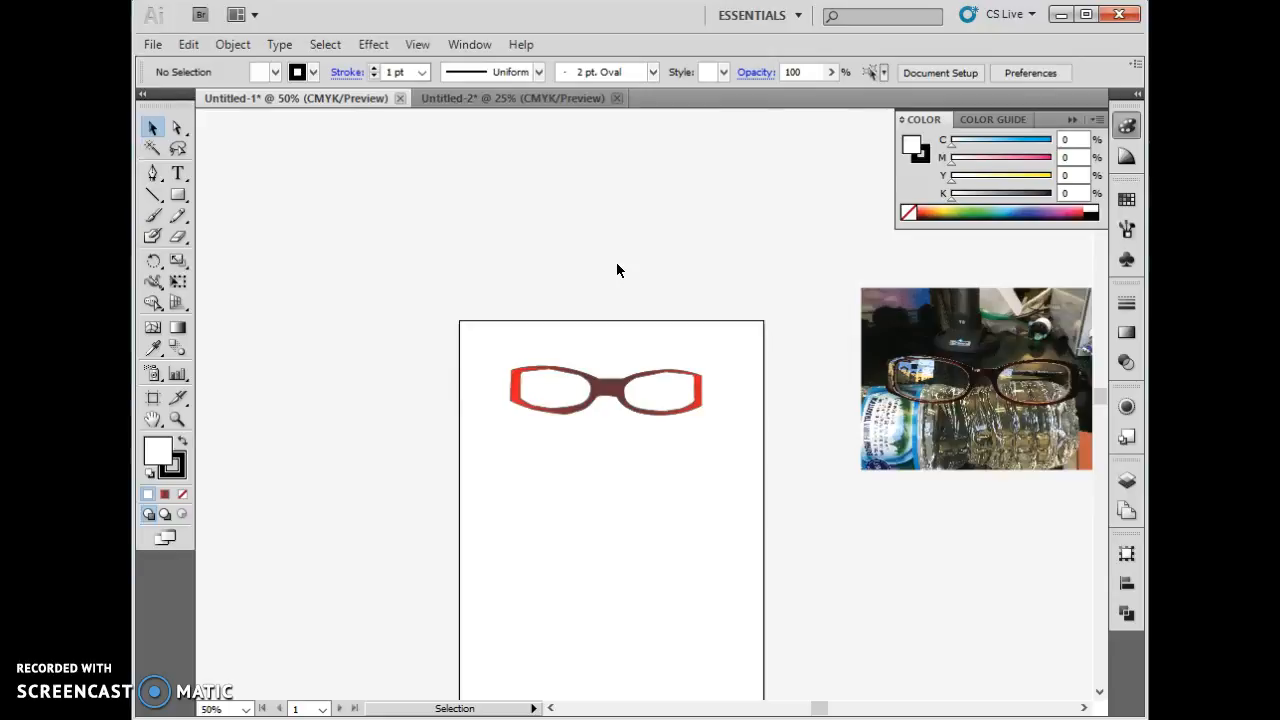
pyautogui.moveTo(563, 372)
pyautogui.mouseDown()
pyautogui.moveTo(514, 363)
pyautogui.moveTo(560, 370)
pyautogui.mouseUp()
pyautogui.click(622, 418)
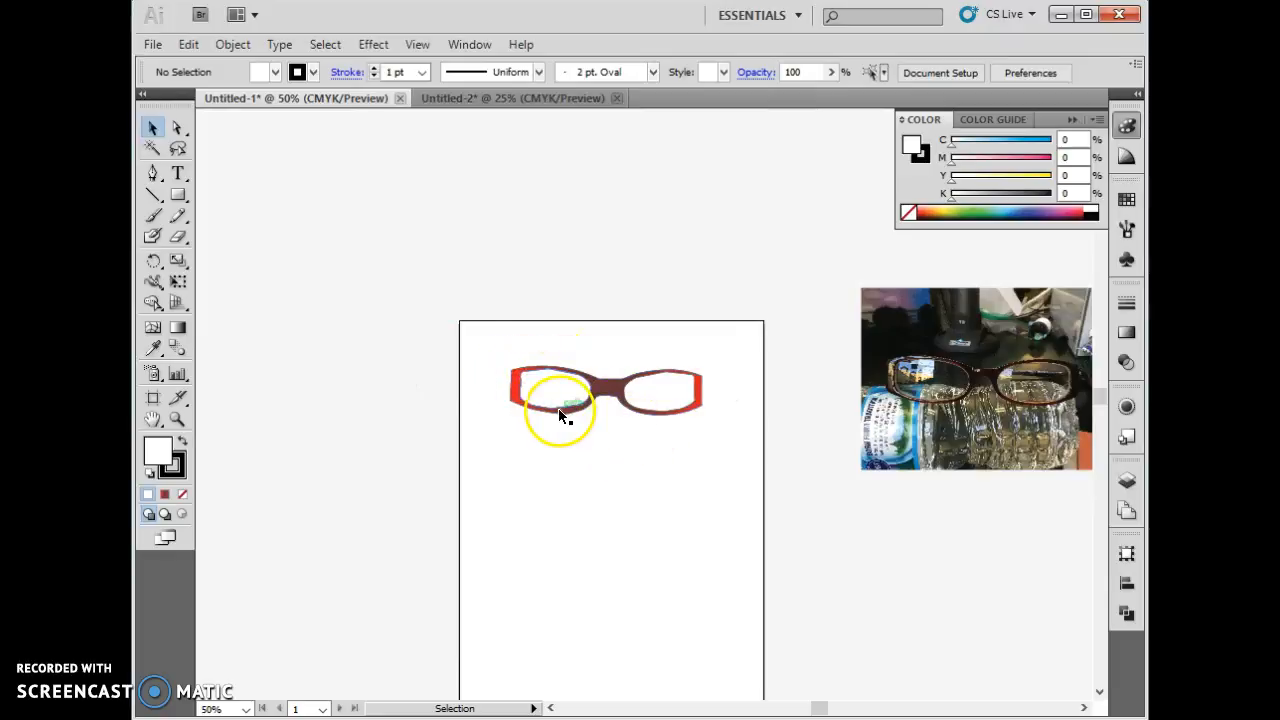
pyautogui.moveTo(560, 411); pyautogui.dragTo(599, 396)
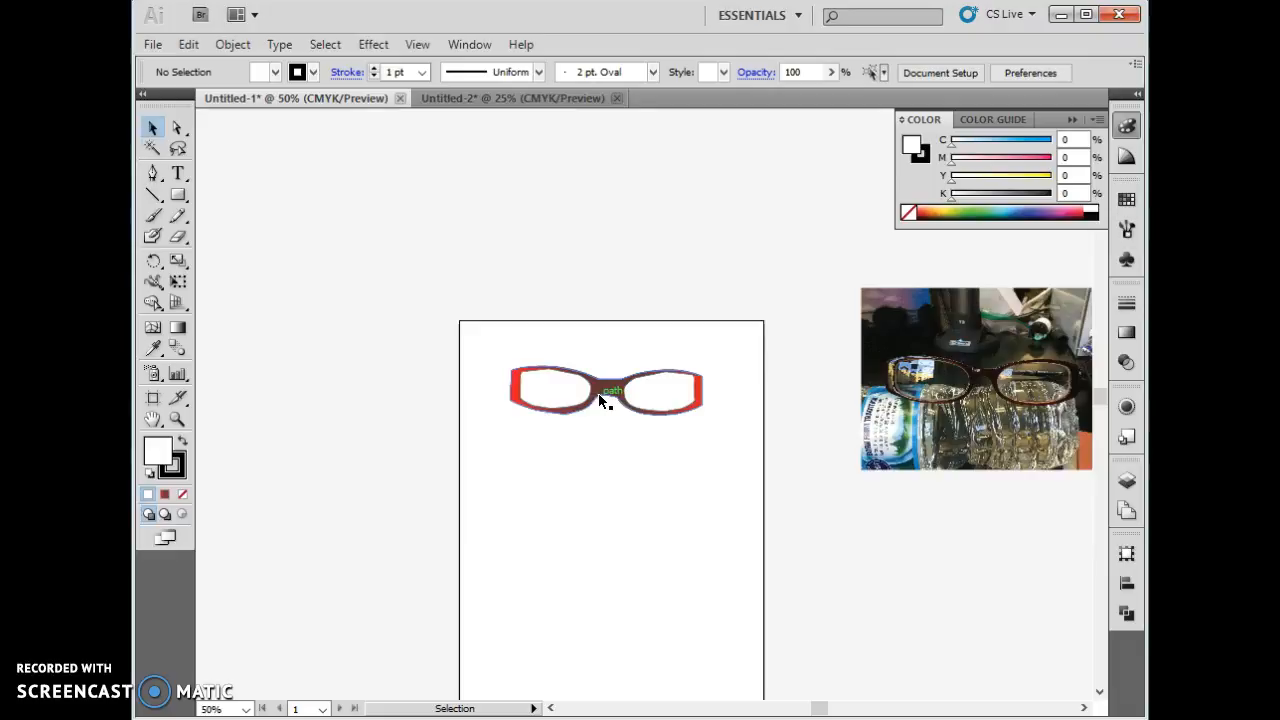
# Step: Switch to Week 16.docx in Word, examine the Graphic Design – 2 icon example up close, and return to Illustrator
pyautogui.click(539, 627)
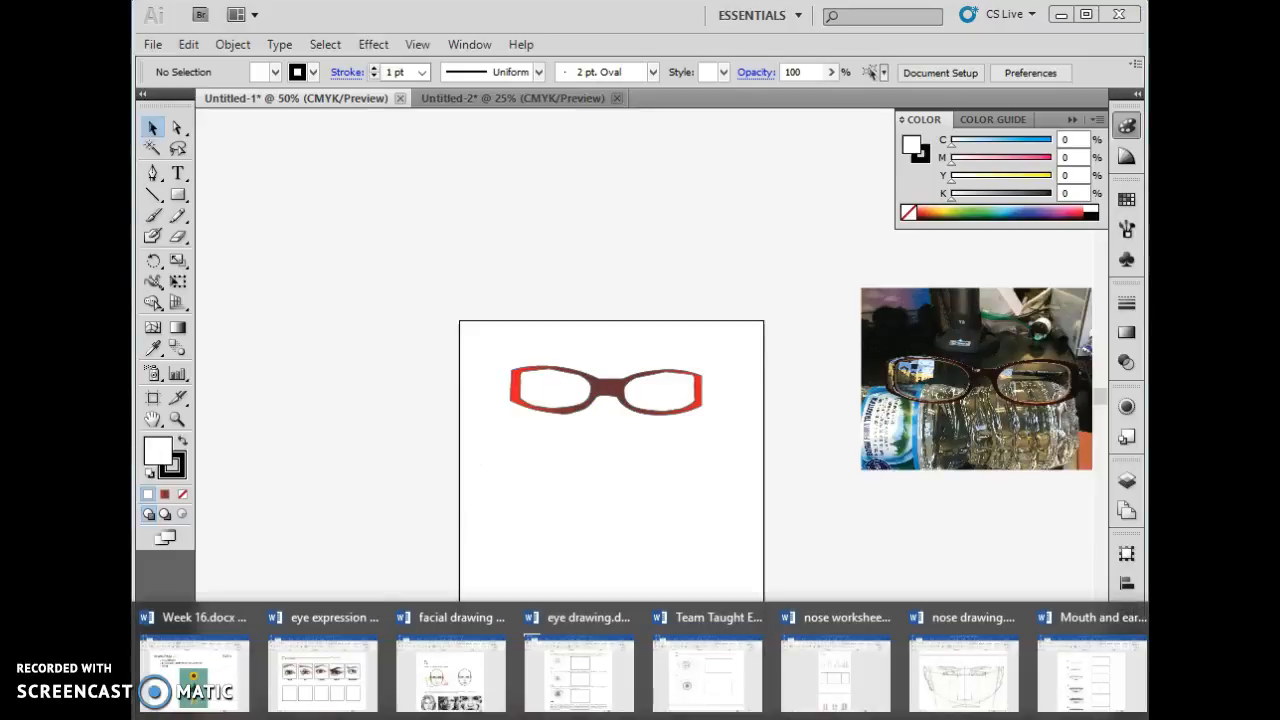
pyautogui.hotkey('alt', 'Tab')
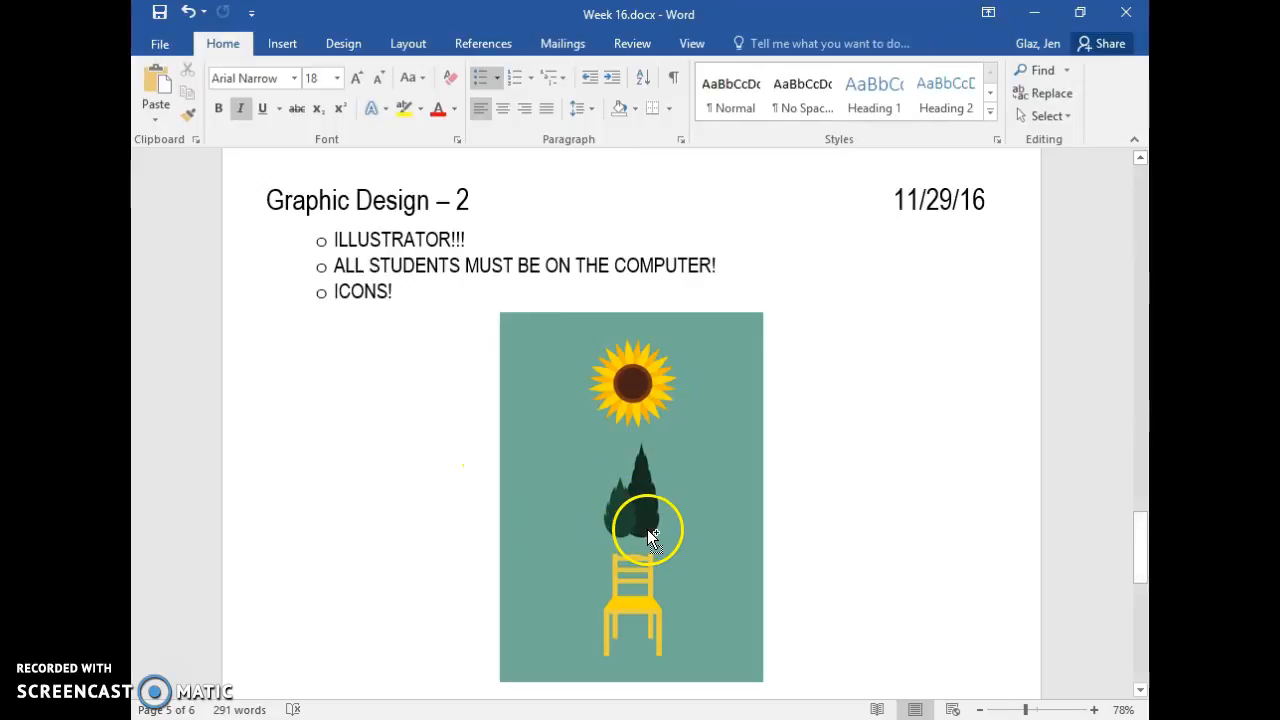
pyautogui.hotkey('ctrl', '=')
pyautogui.scroll(7, 711, 494)
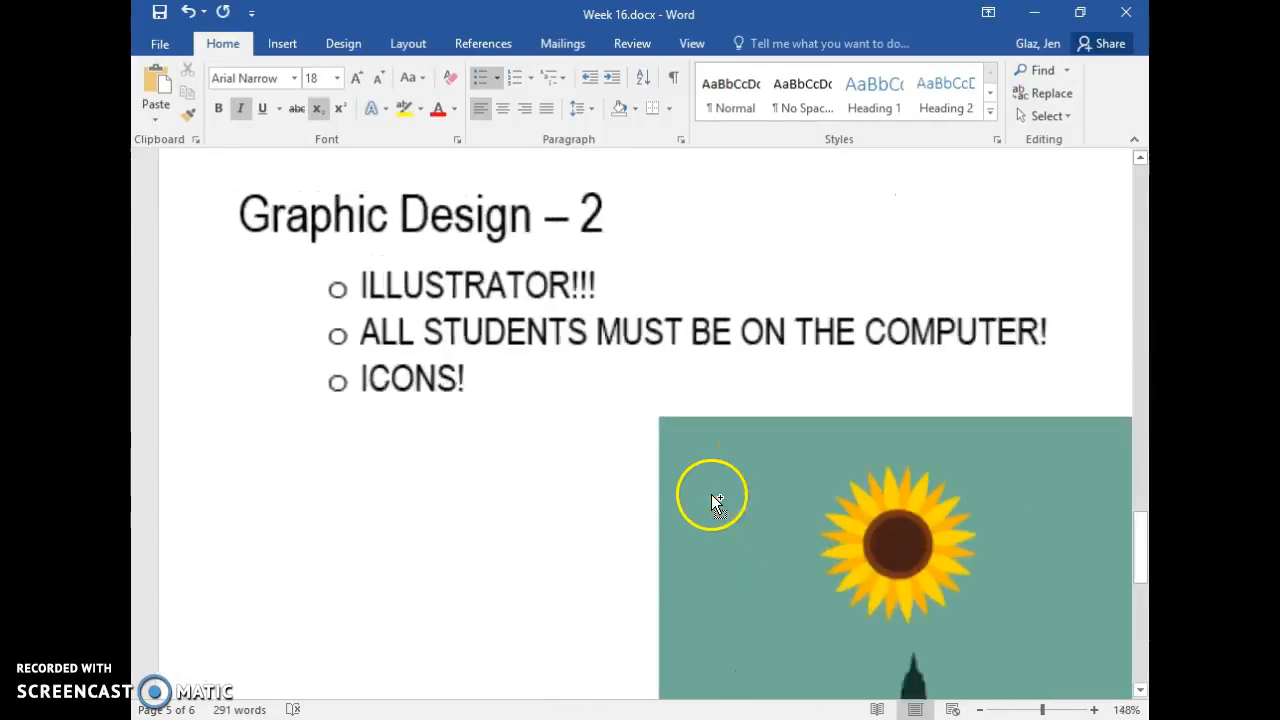
pyautogui.scroll(-5, 766, 663)
pyautogui.scroll(1, 763, 694)
pyautogui.moveTo(704, 697); pyautogui.dragTo(928, 693)
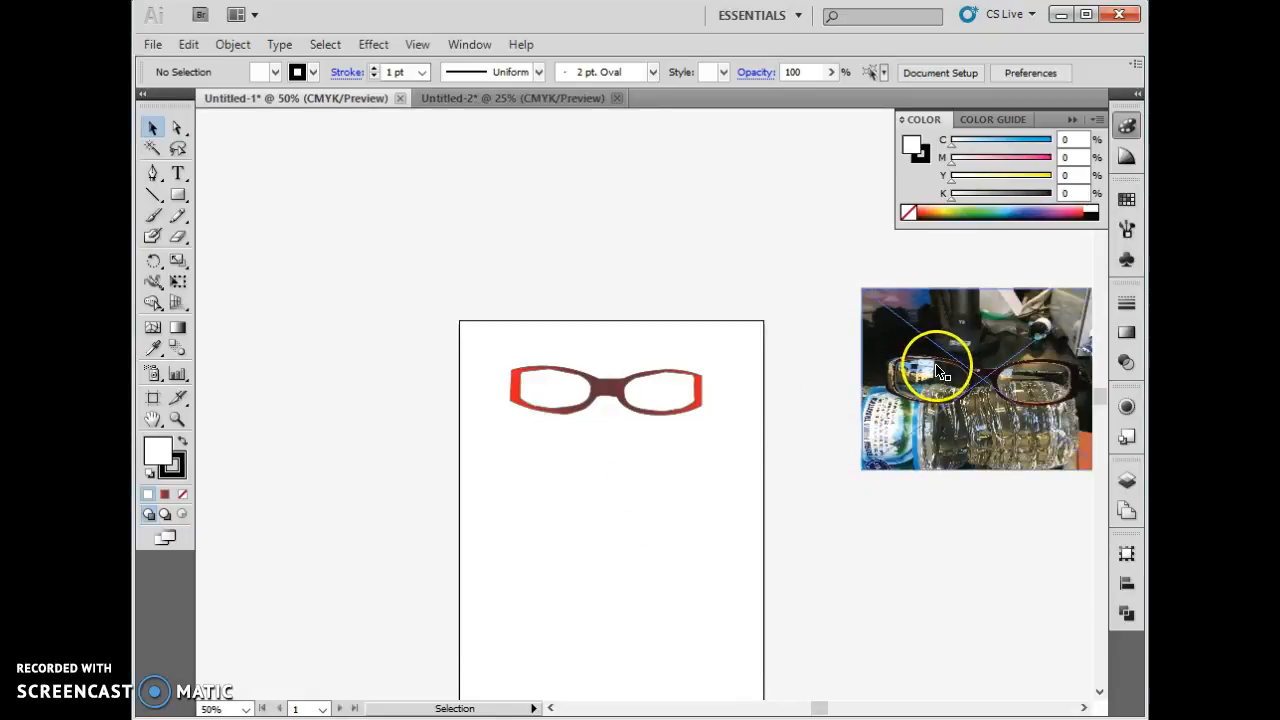
# Step: Move the glasses photo directly above the finished glasses drawing, overlapping the artboard's upper edge
pyautogui.moveTo(920, 372); pyautogui.dragTo(952, 347)
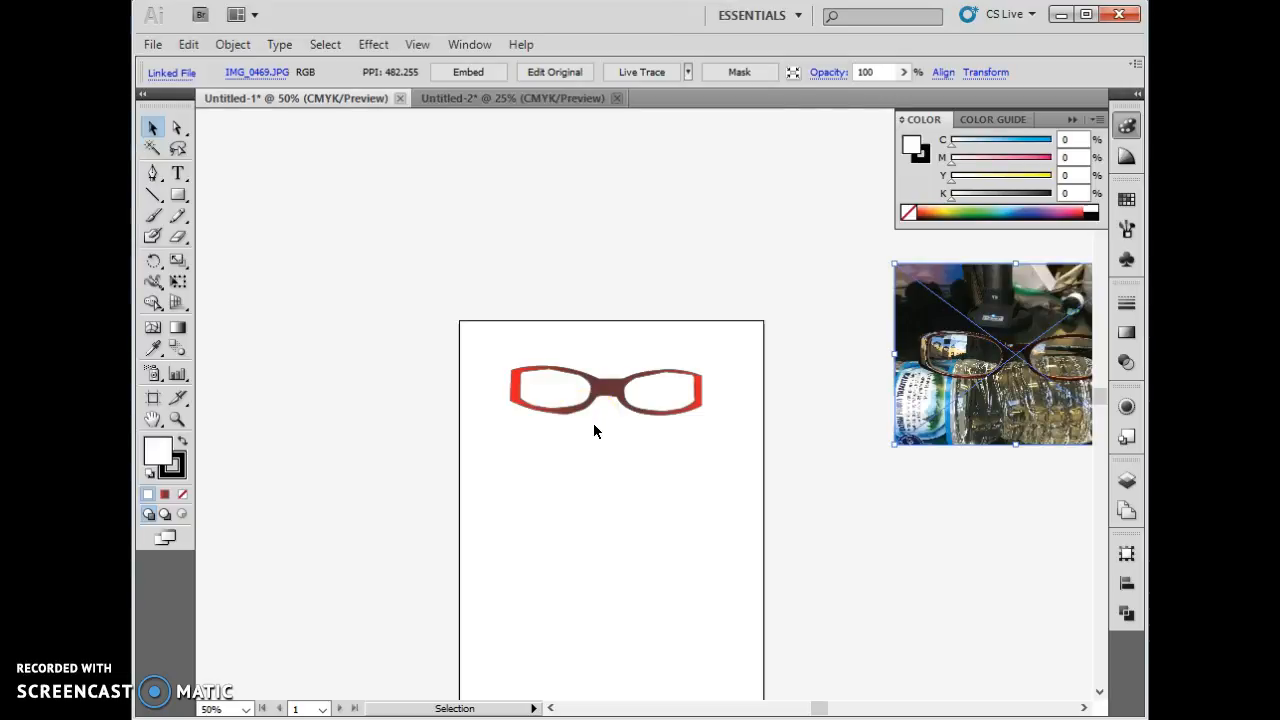
pyautogui.moveTo(957, 366); pyautogui.dragTo(589, 283)
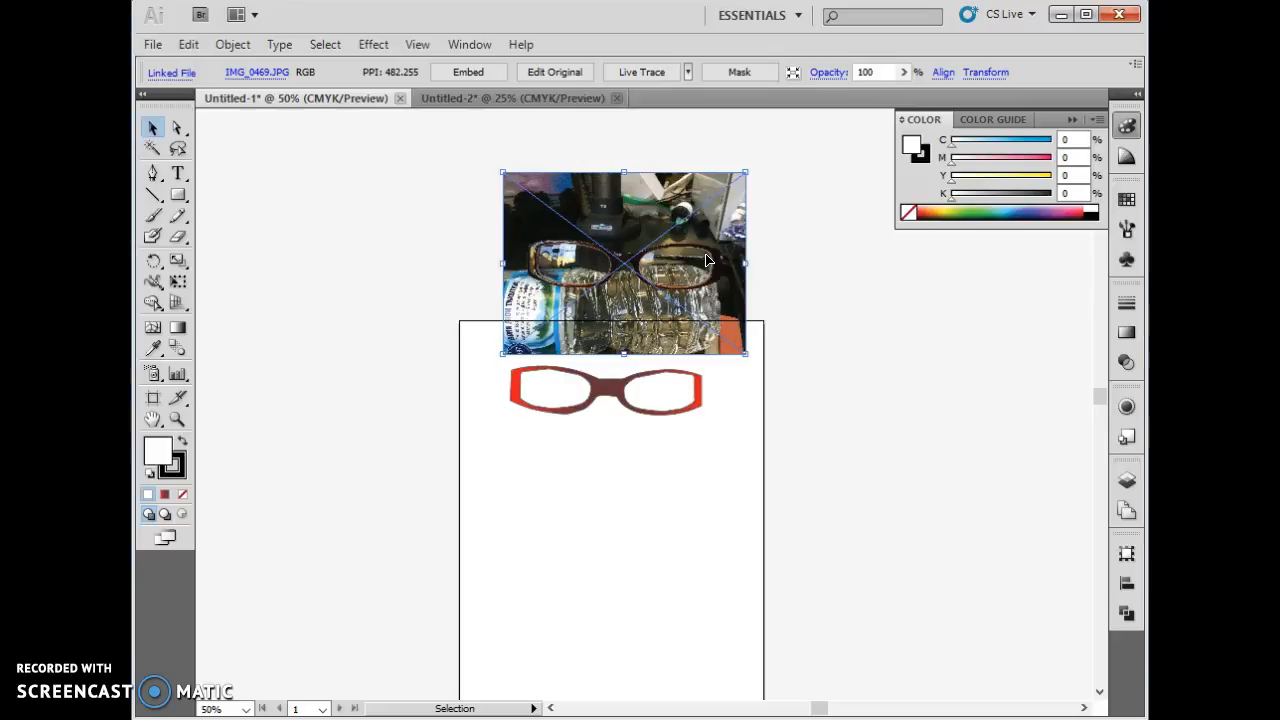
# Step: Bring the left lens forward one level and send it to the back behind the frame
pyautogui.click(546, 393)
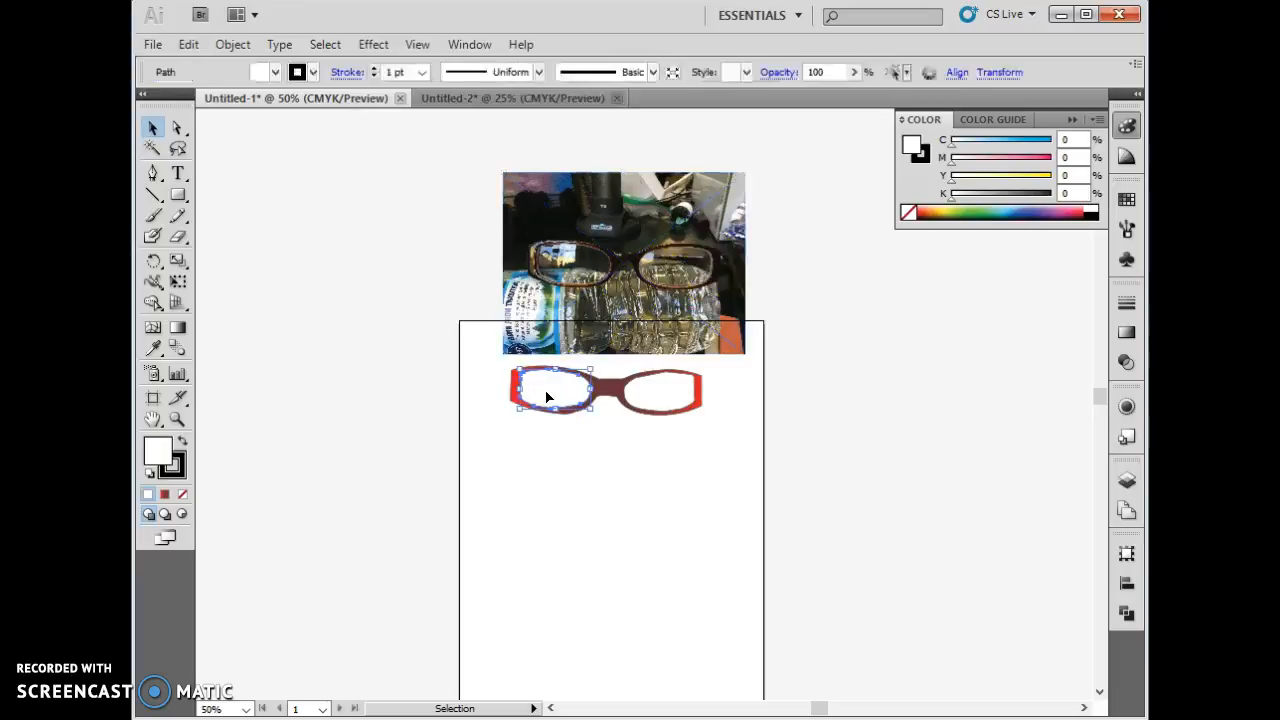
pyautogui.rightClick(571, 398)
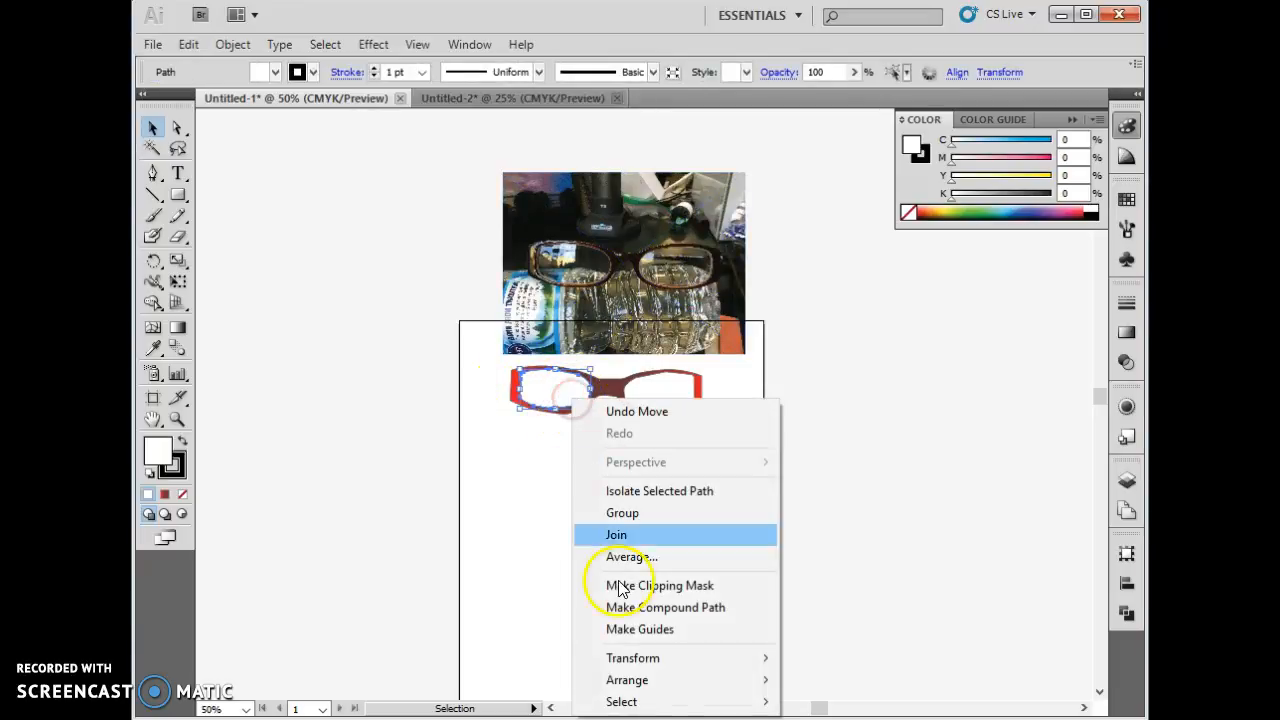
pyautogui.moveTo(668, 686)
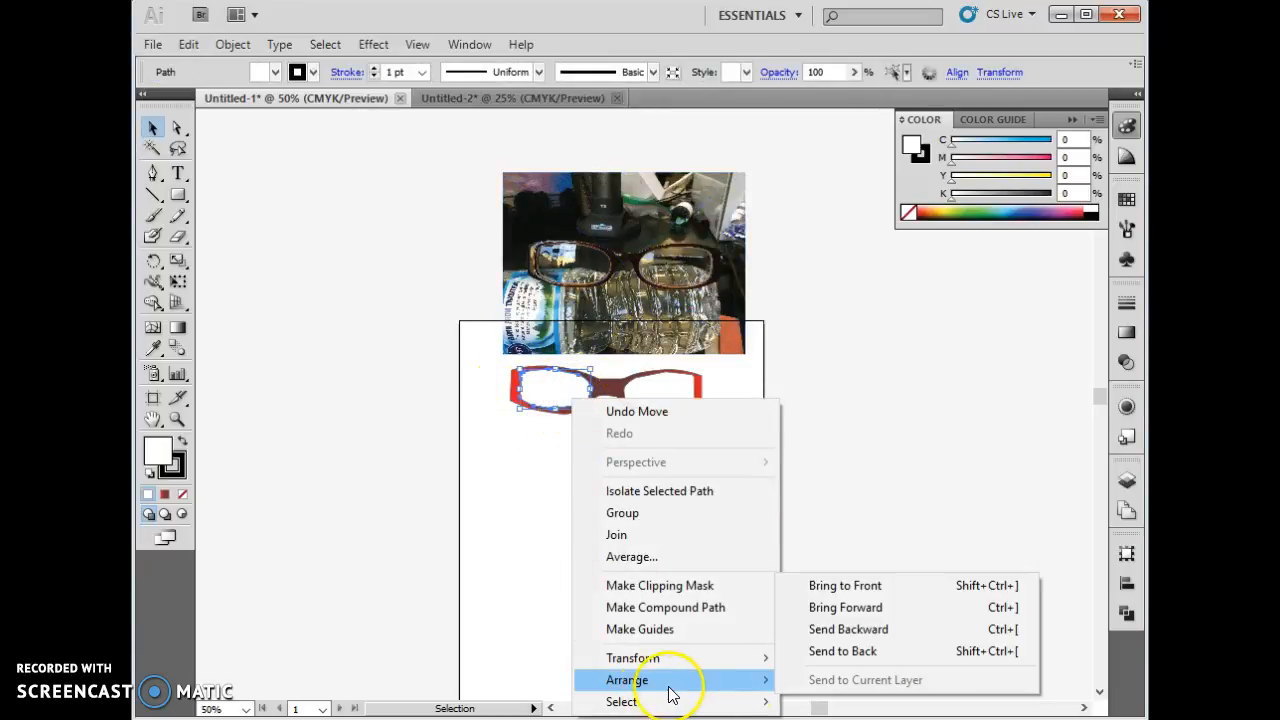
pyautogui.click(847, 608)
pyautogui.rightClick(568, 390)
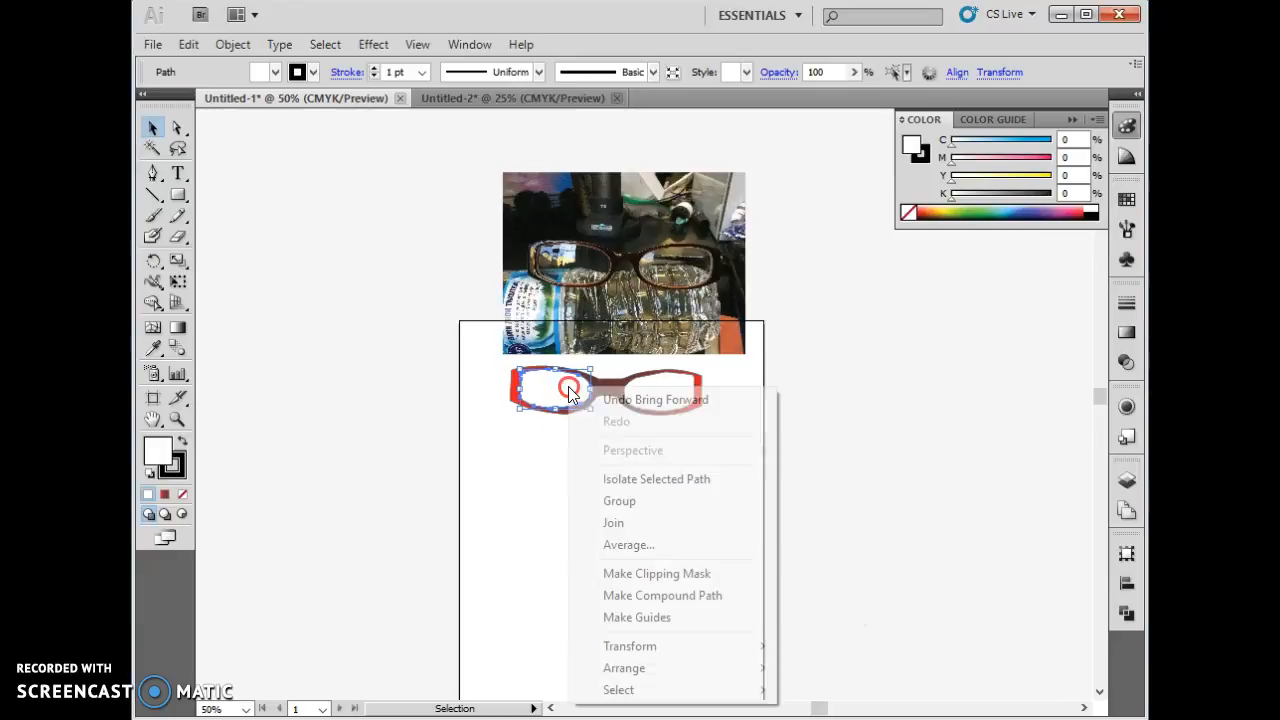
pyautogui.click(677, 668)
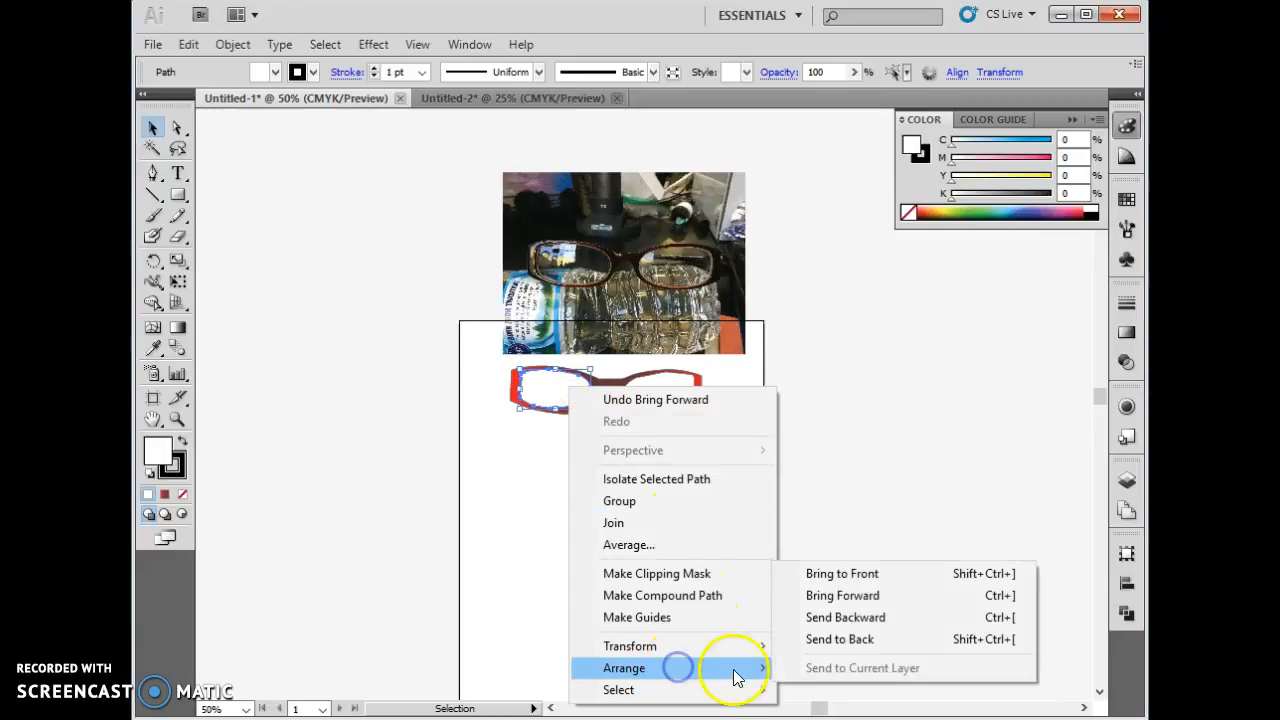
pyautogui.click(818, 640)
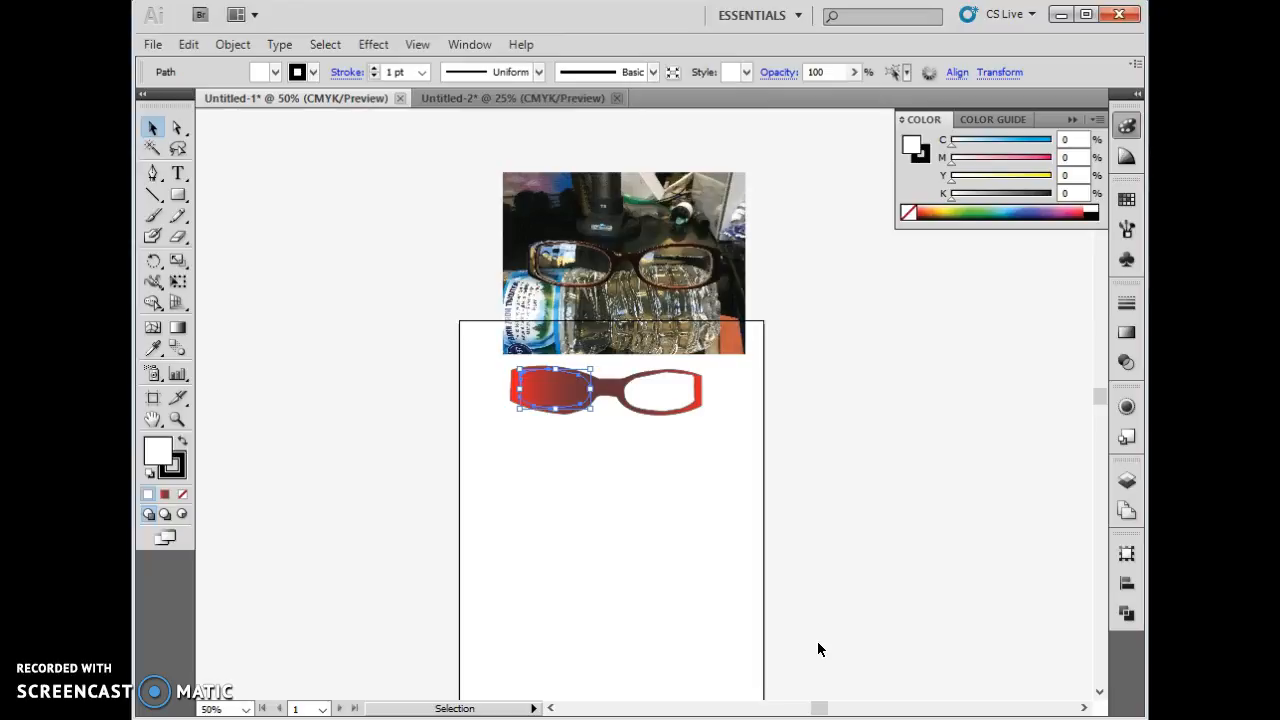
pyautogui.click(815, 638)
# Step: Bring the left lens to the front of the frame and deselect it
pyautogui.click(560, 395)
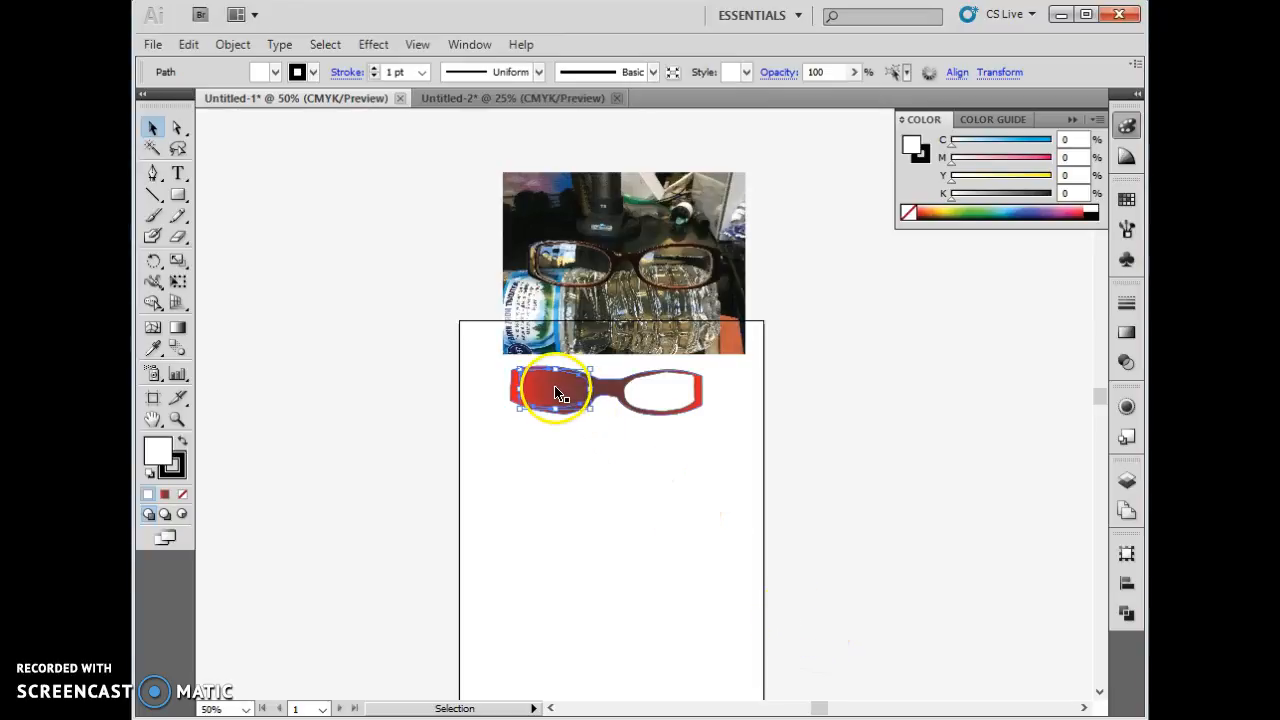
pyautogui.rightClick(560, 395)
pyautogui.click(588, 668)
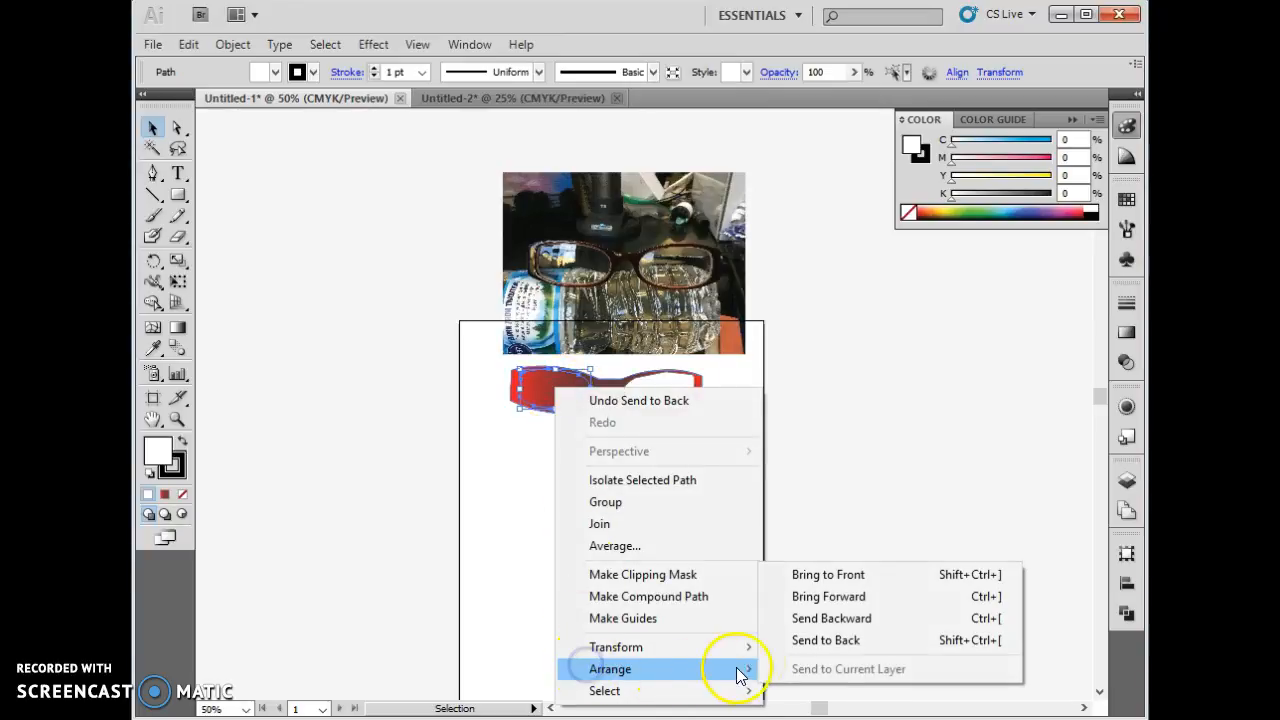
pyautogui.click(822, 574)
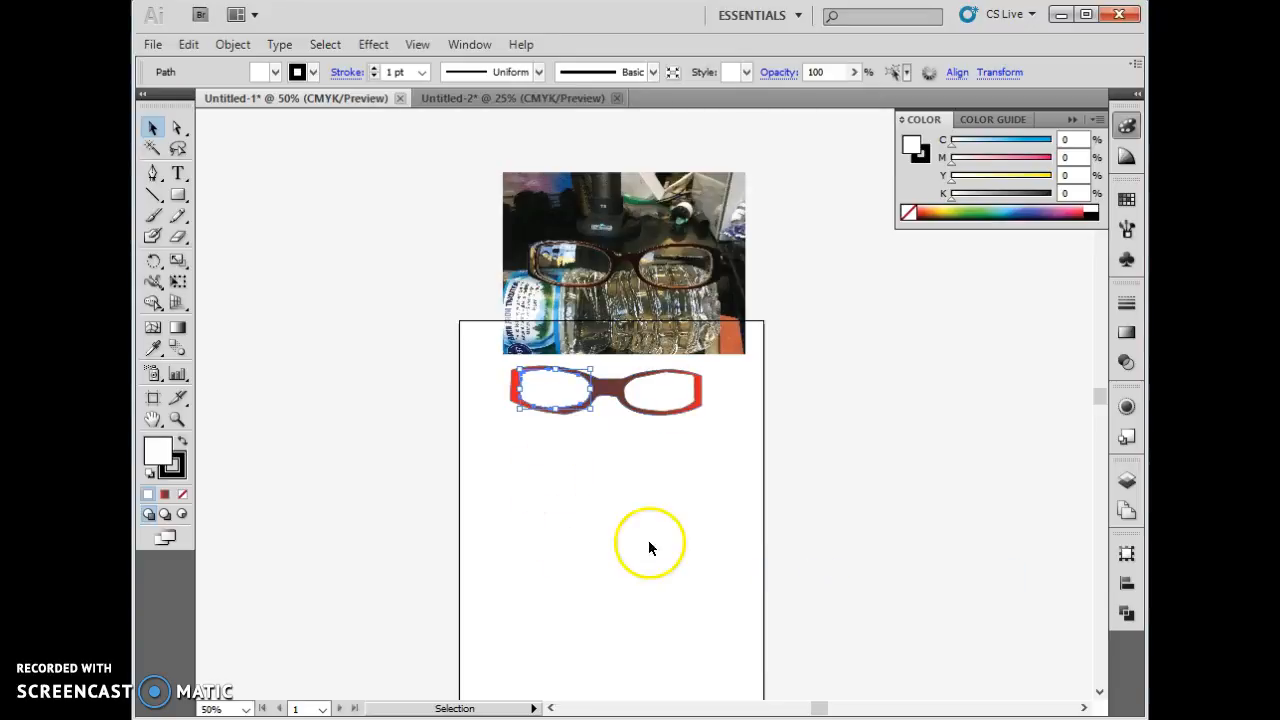
pyautogui.click(676, 523)
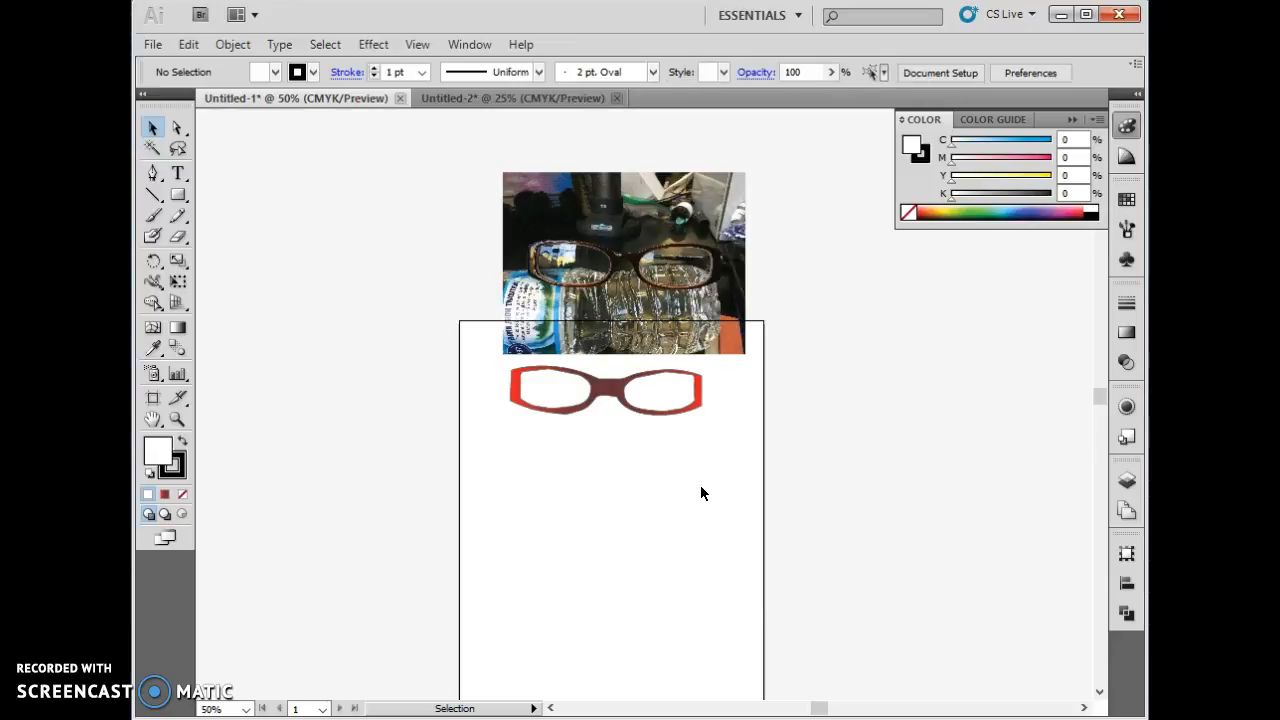
pyautogui.click(681, 365)
pyautogui.click(454, 389)
pyautogui.click(453, 373)
pyautogui.click(560, 397)
pyautogui.click(522, 488)
pyautogui.click(526, 397)
pyautogui.click(570, 443)
pyautogui.click(642, 445)
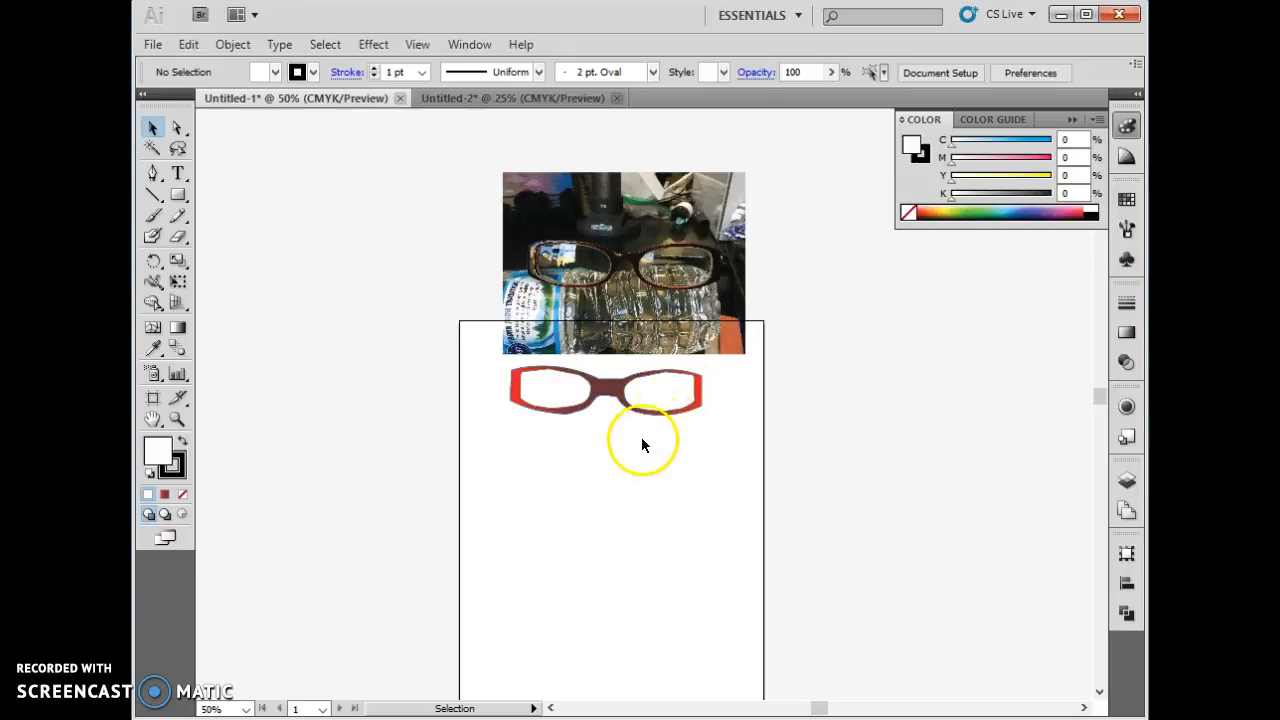